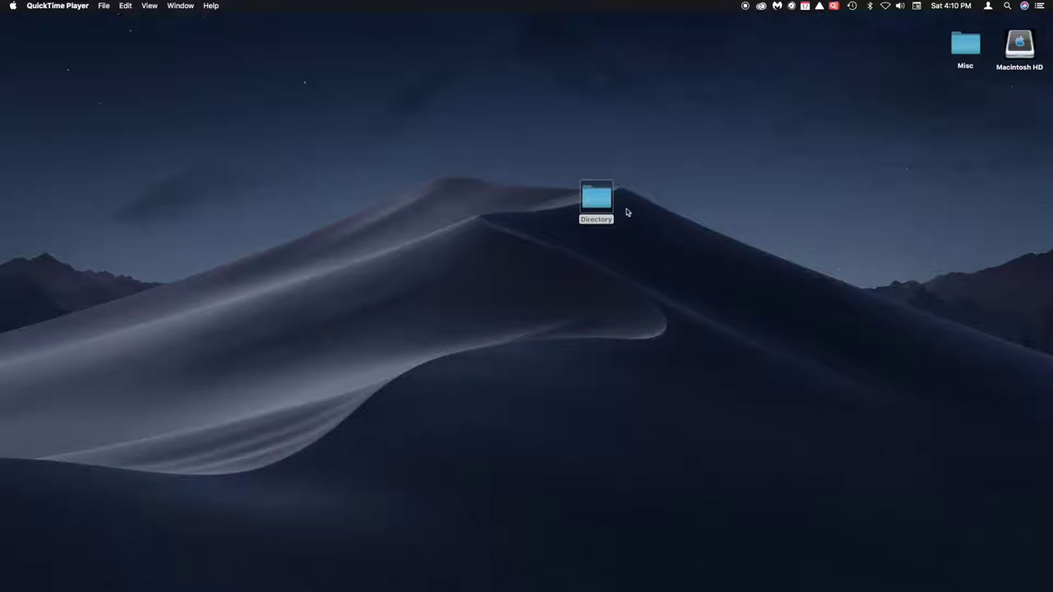
- Open the Directory folder on the desktop to view its files, and launch QuarkXPress 2018
left_click(596, 201)
double_click(596, 201)
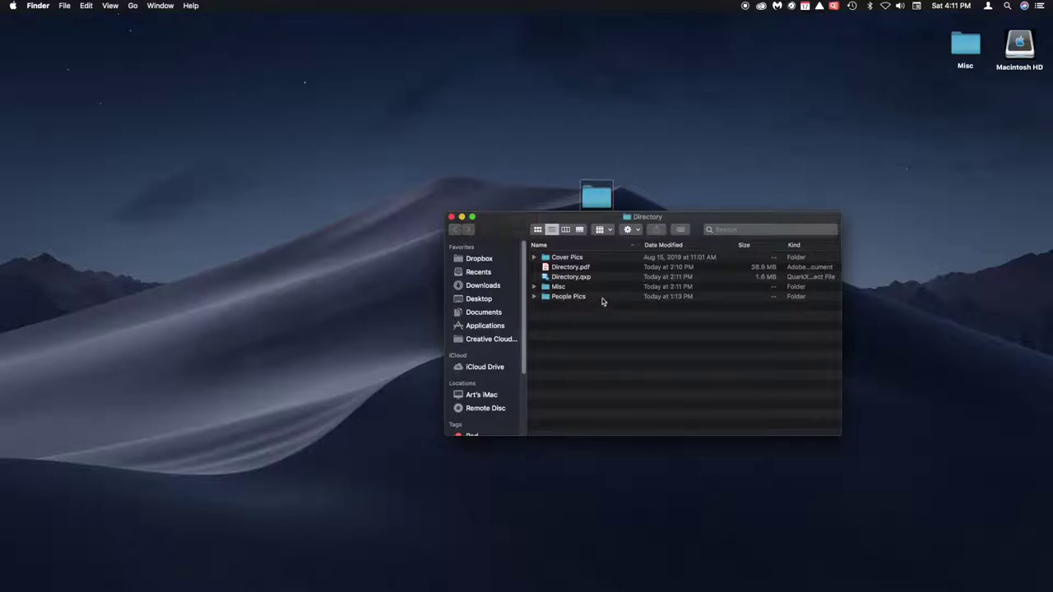
mouse_move(292, 583)
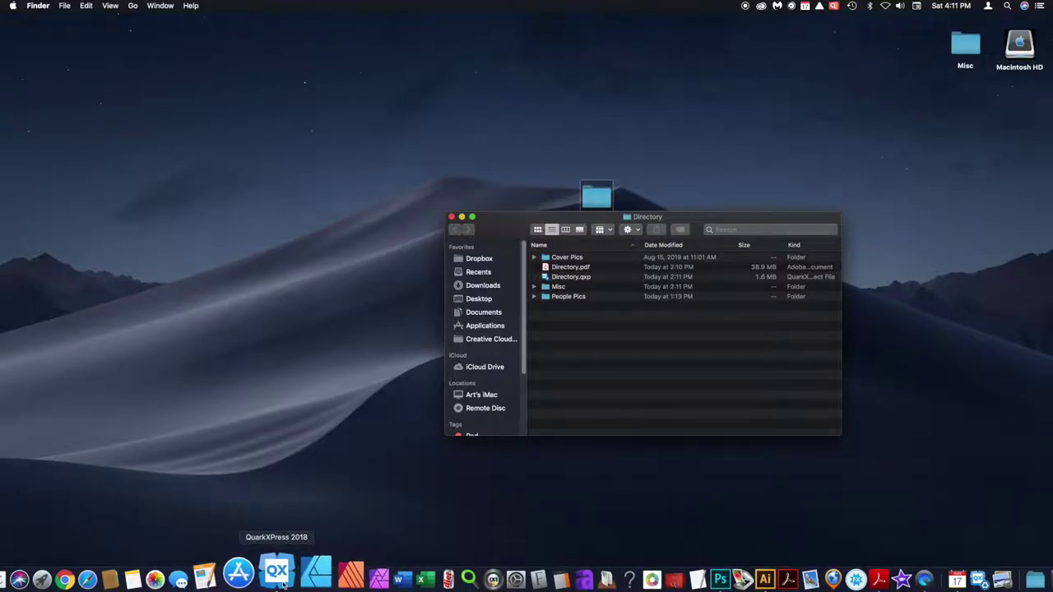
left_click(279, 573)
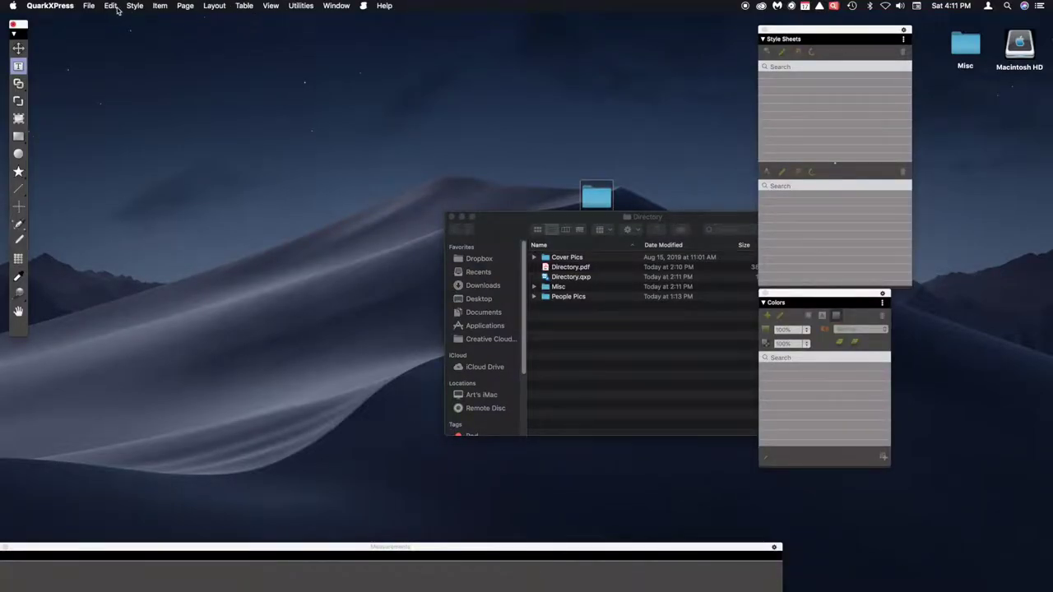
- Create a one-page 5.5" x 8.5" portrait print project with 0.625" margins, one column, no facing pages and an automatic text box
left_click(89, 6)
mouse_move(96, 18)
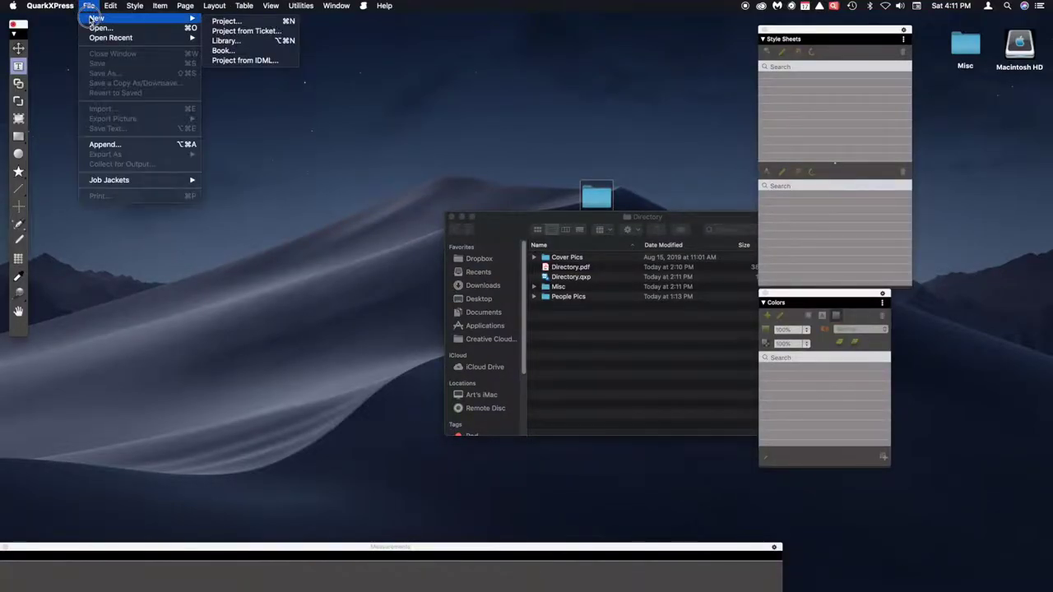
left_click(253, 21)
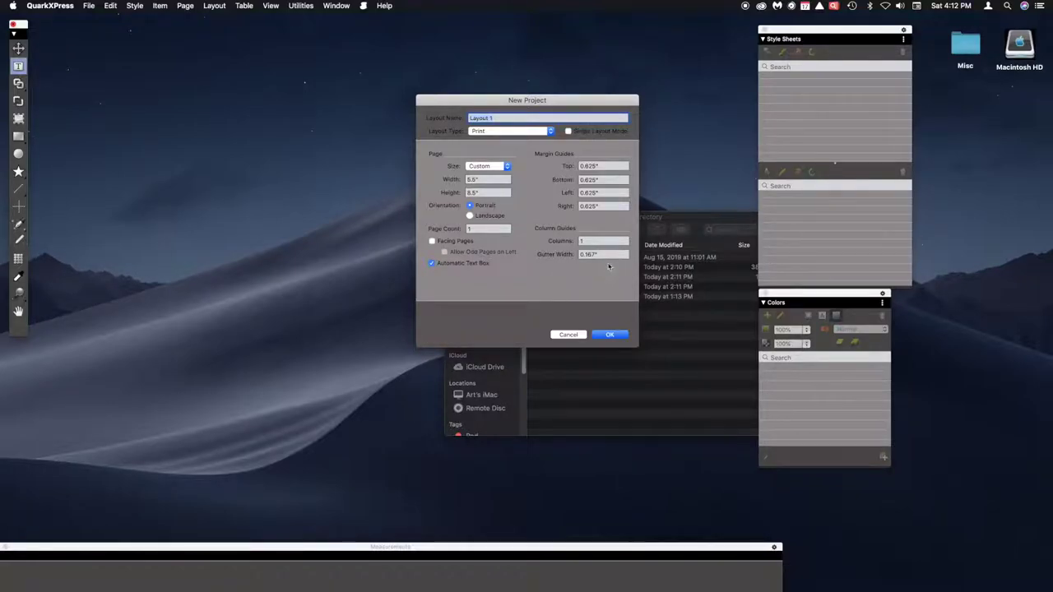
left_click(609, 336)
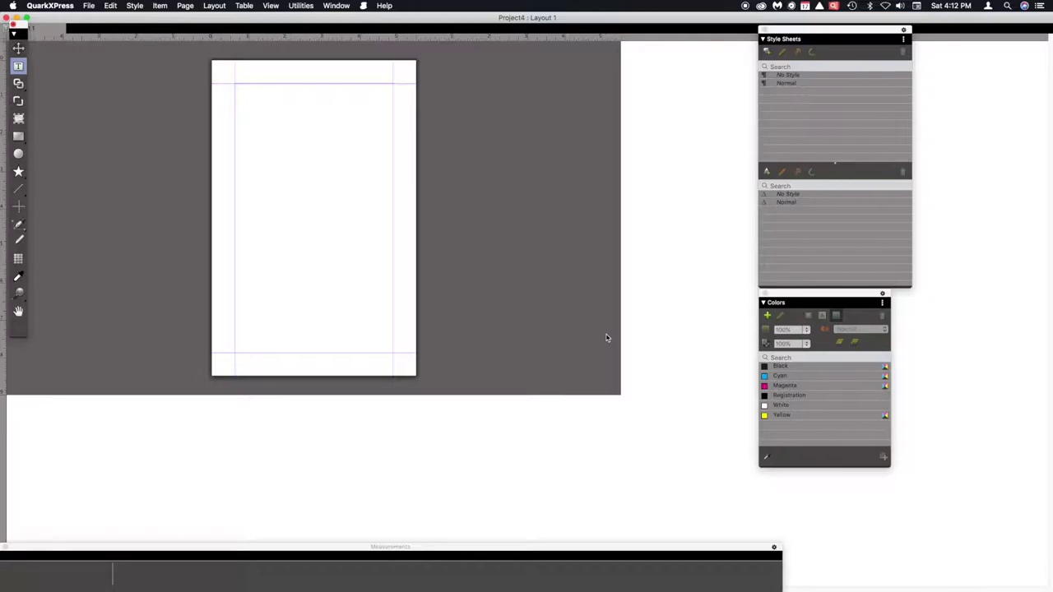
key("super+1")
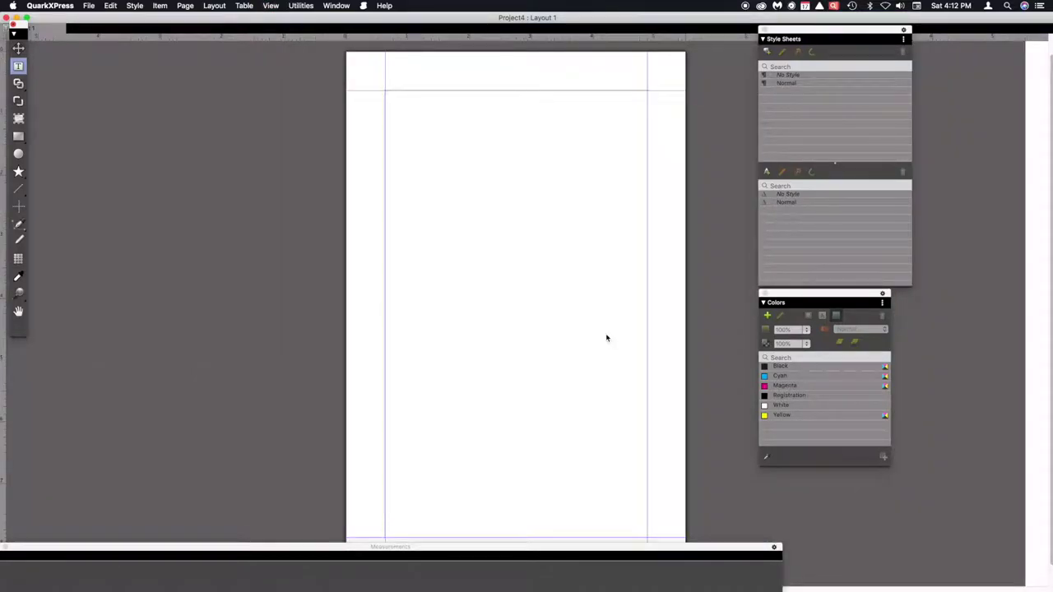
key("super+0")
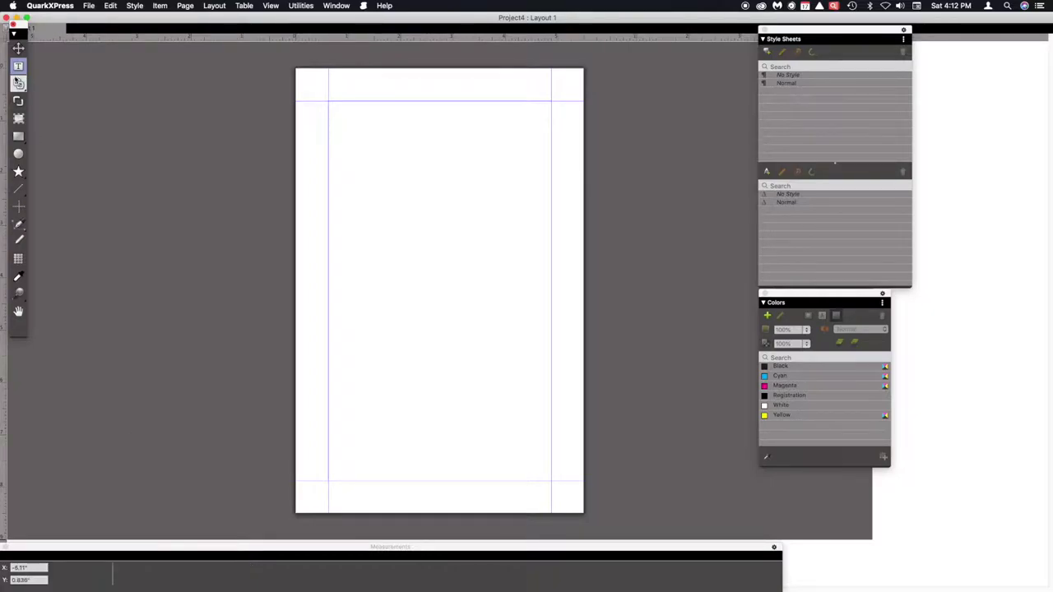
- Hide the Tools palette covering the layout tab and show it again
left_click(344, 139)
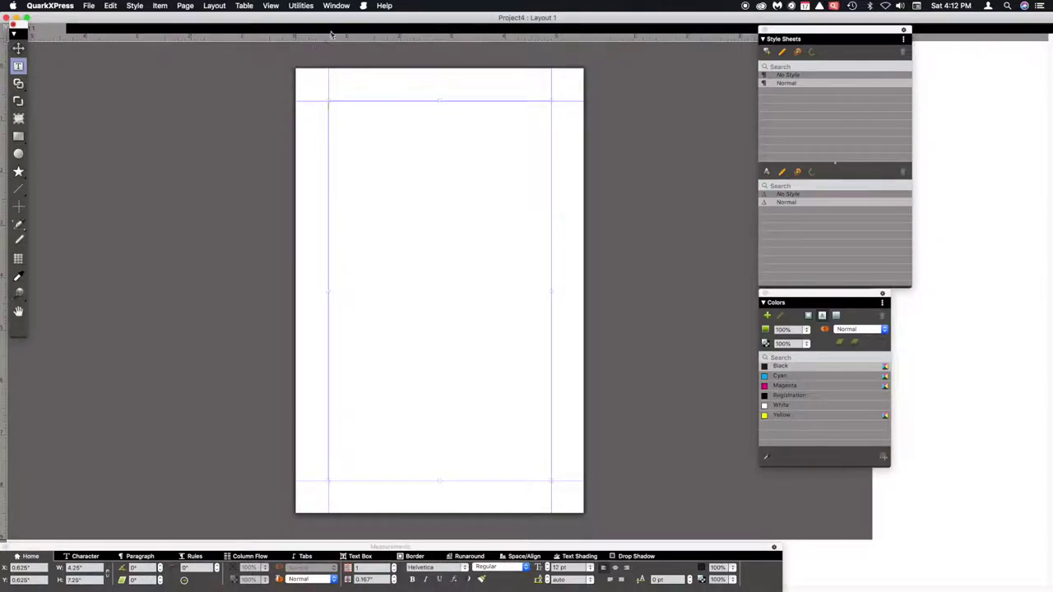
left_click(336, 6)
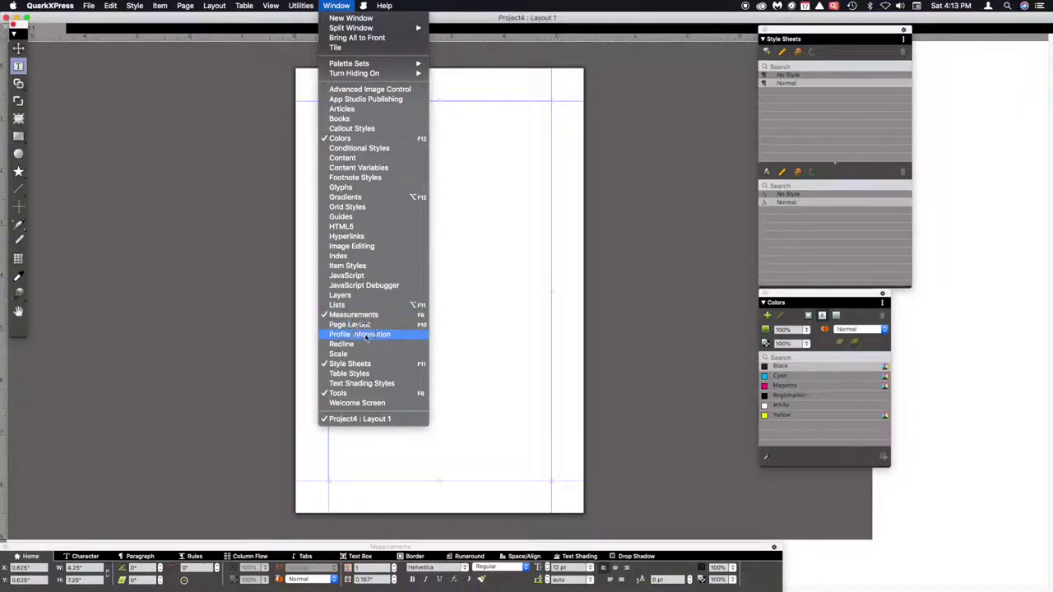
left_click(370, 394)
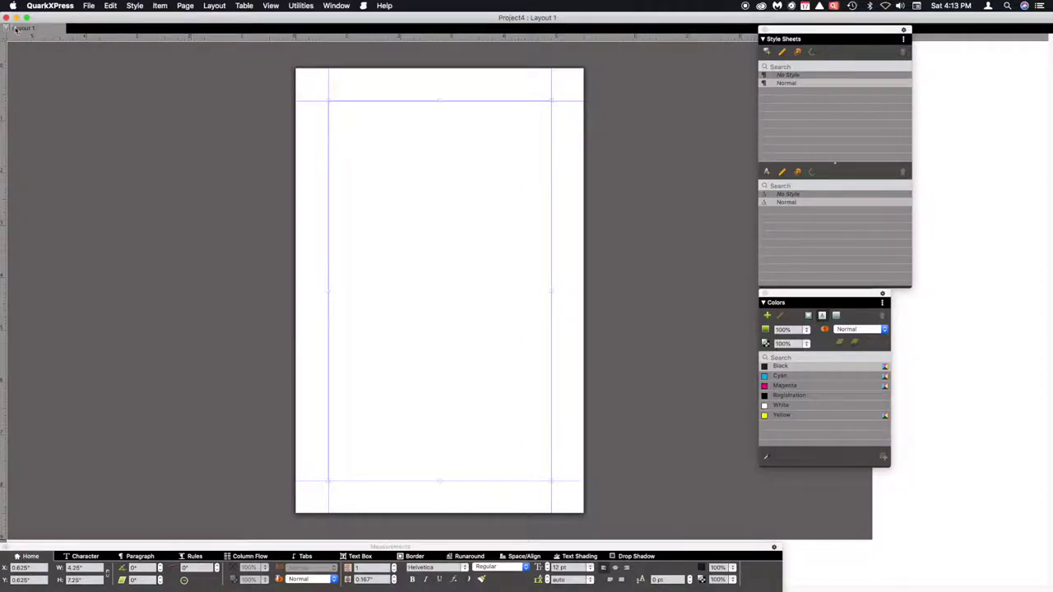
left_click(302, 6)
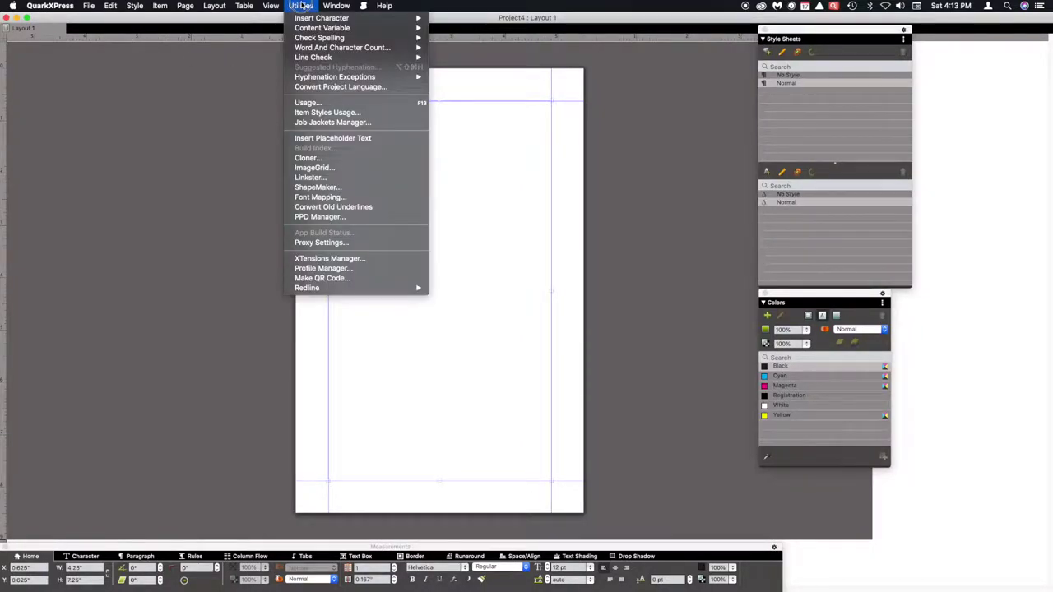
mouse_move(336, 6)
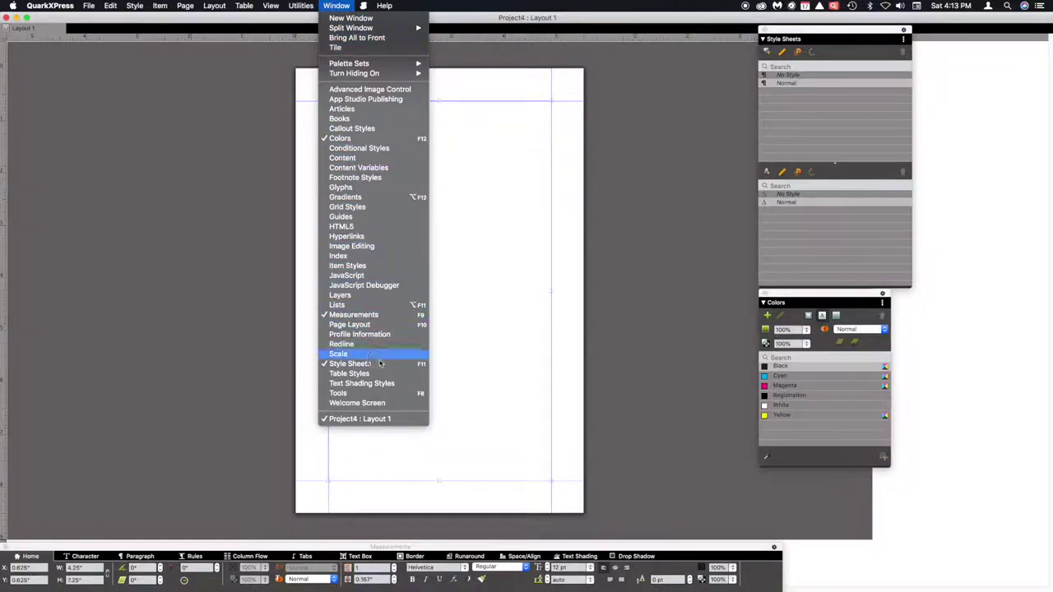
left_click(385, 393)
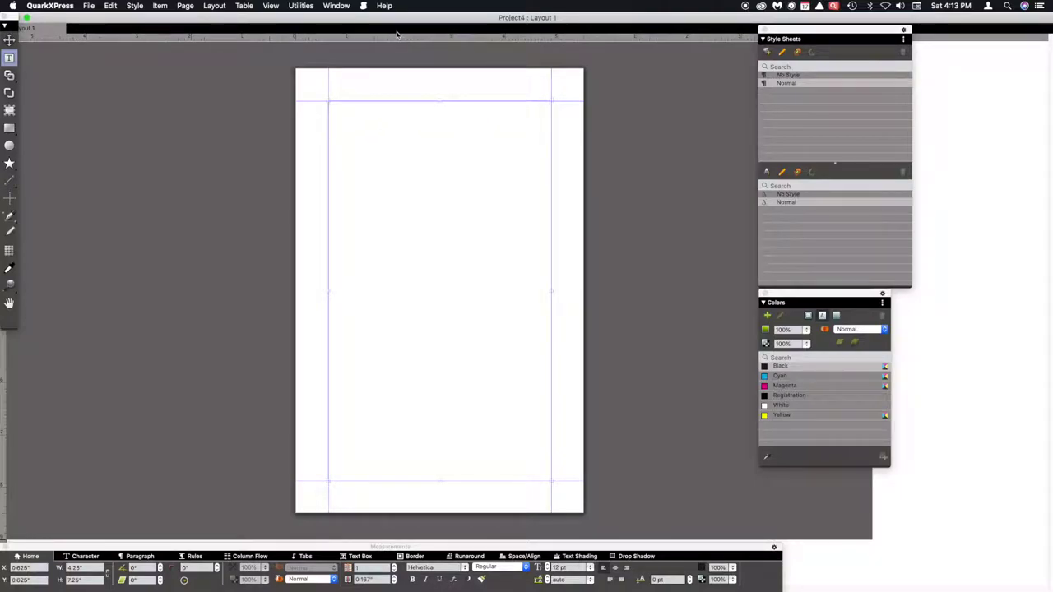
- Display the layout's master page and fit it in the window
left_click(196, 7)
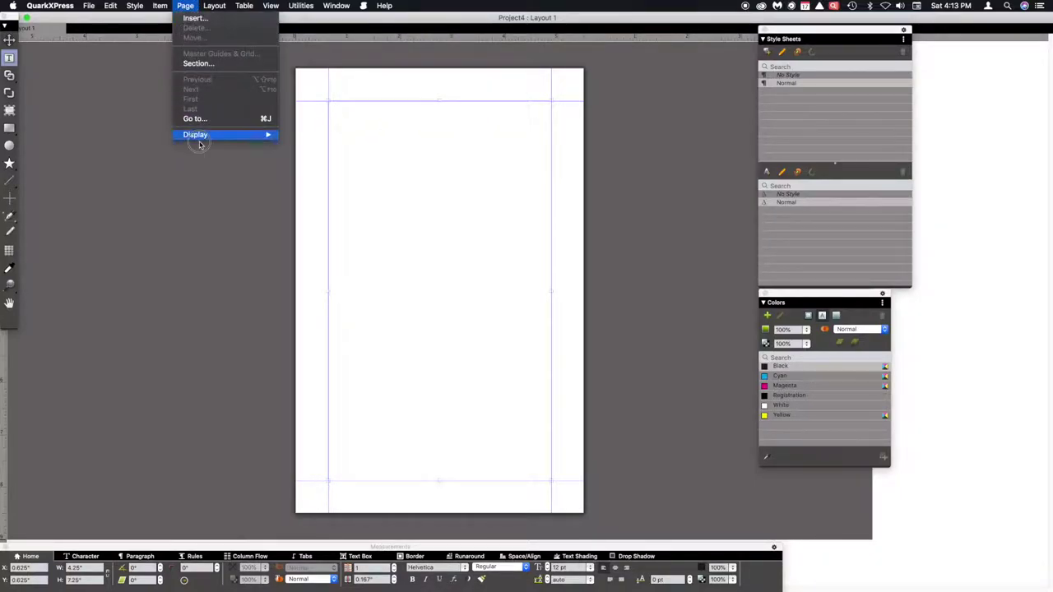
mouse_move(212, 137)
left_click(307, 145)
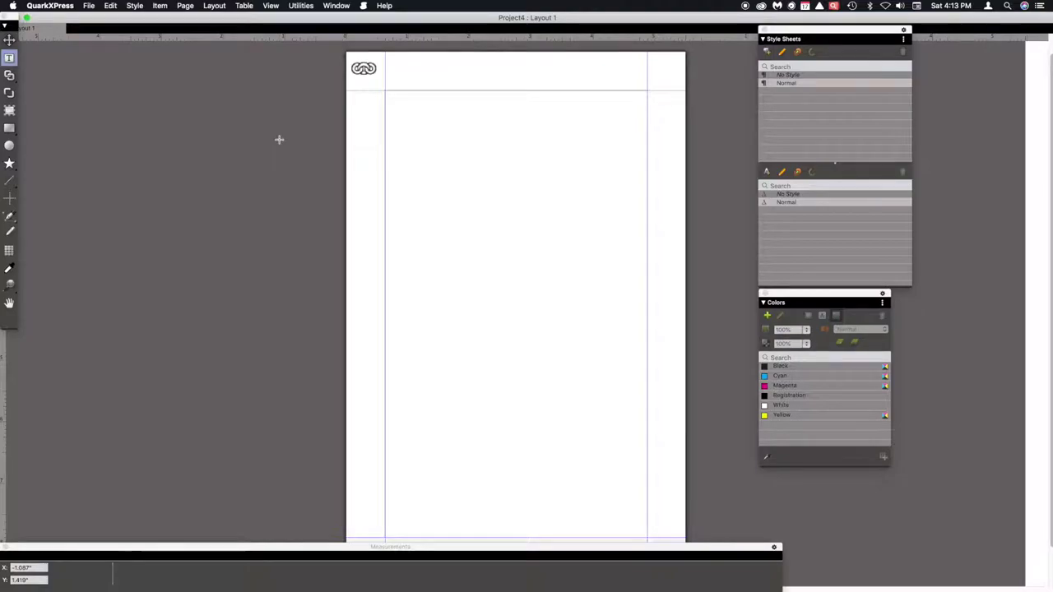
key("super+0")
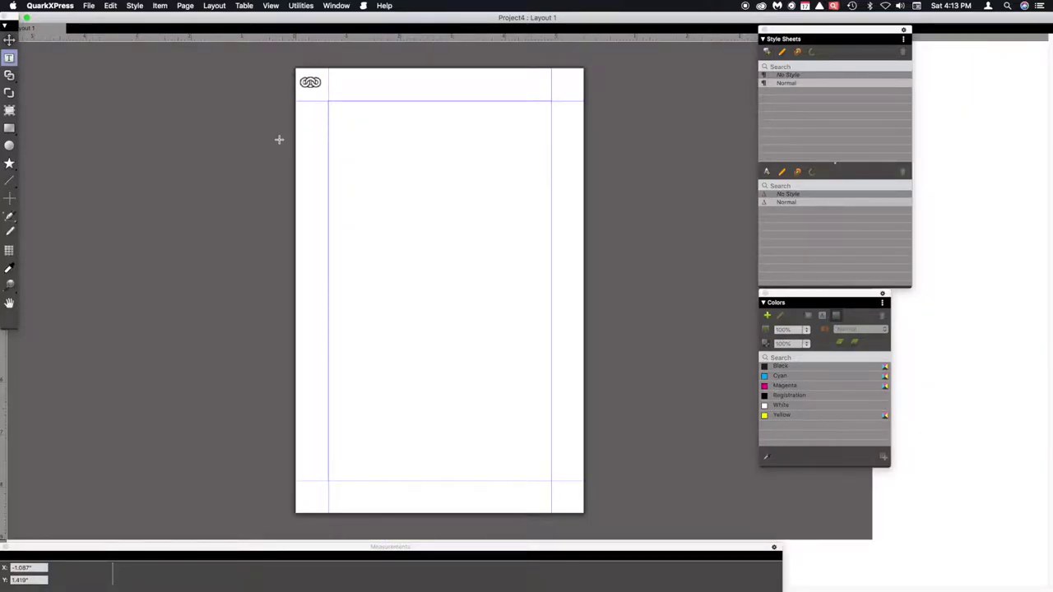
- Center the master text box's content vertically and fill the box with White
left_click(359, 152)
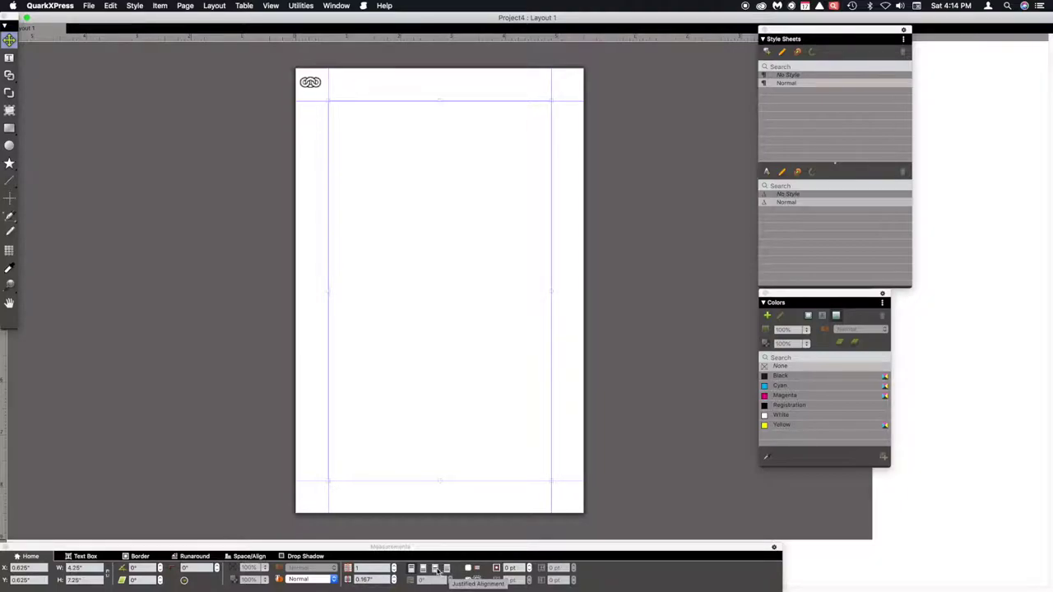
left_click(424, 570)
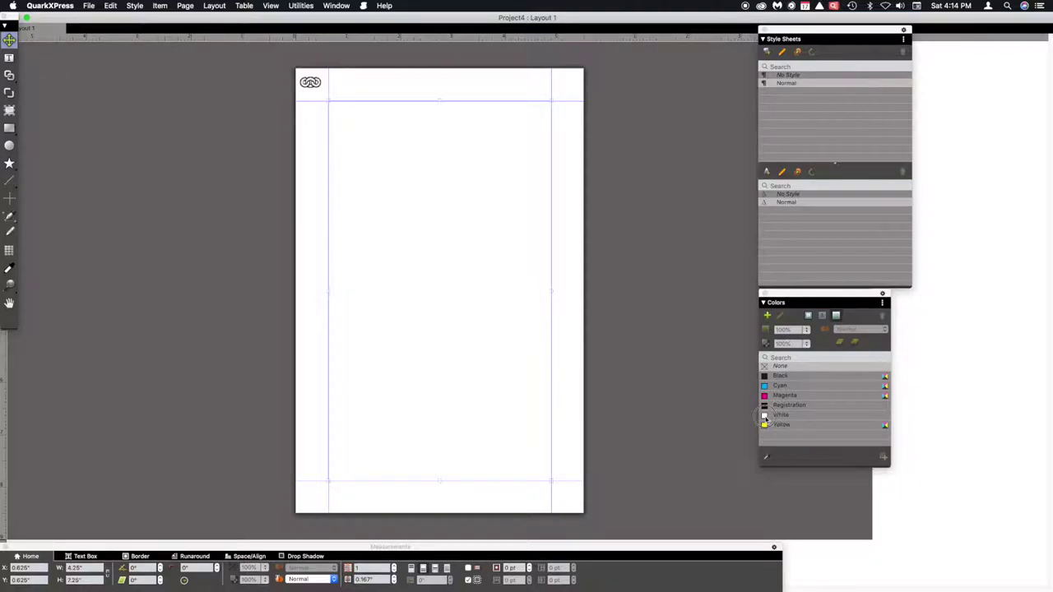
left_click(777, 415)
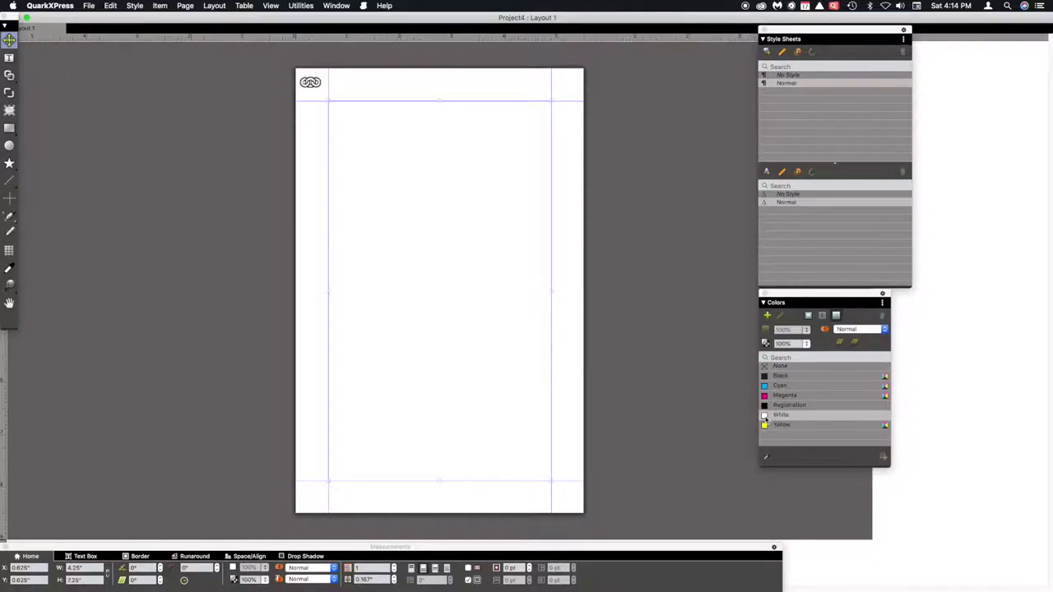
- Apply a drop shadow to the master text box and set the shadow's shade to 40%
left_click(301, 557)
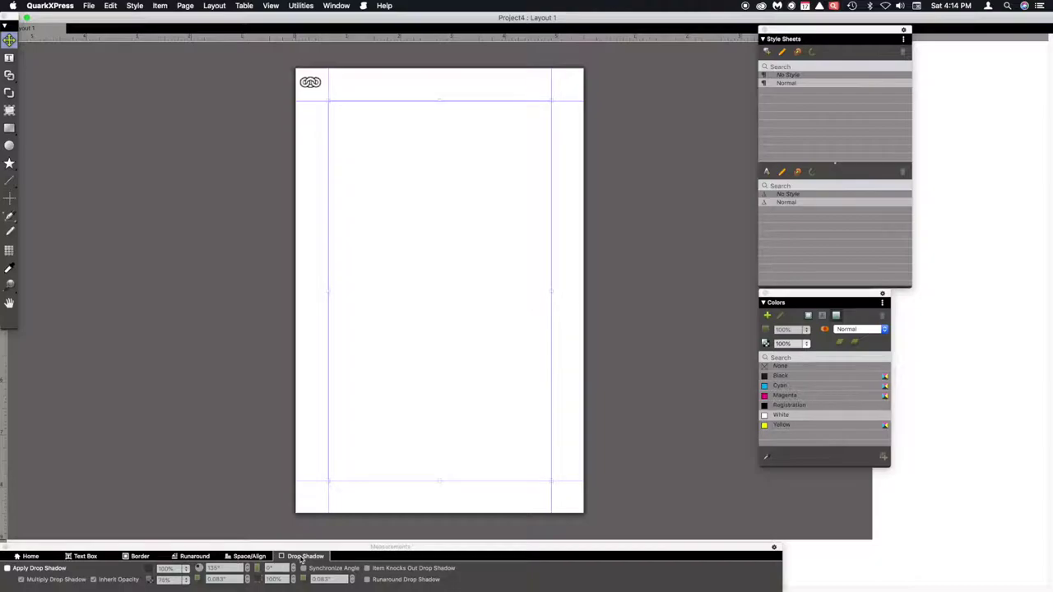
left_click(7, 568)
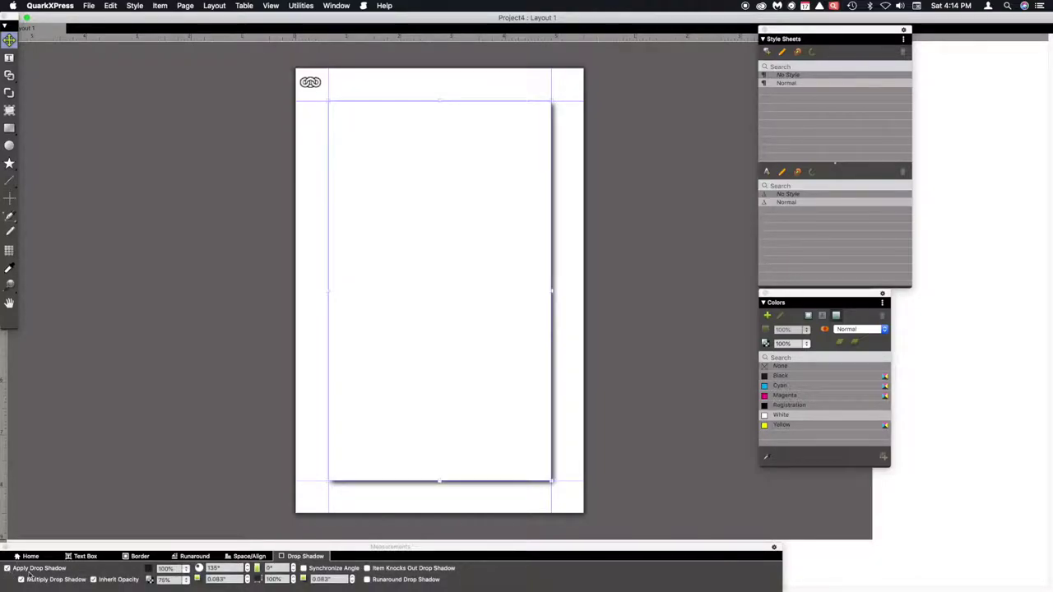
left_click(174, 569)
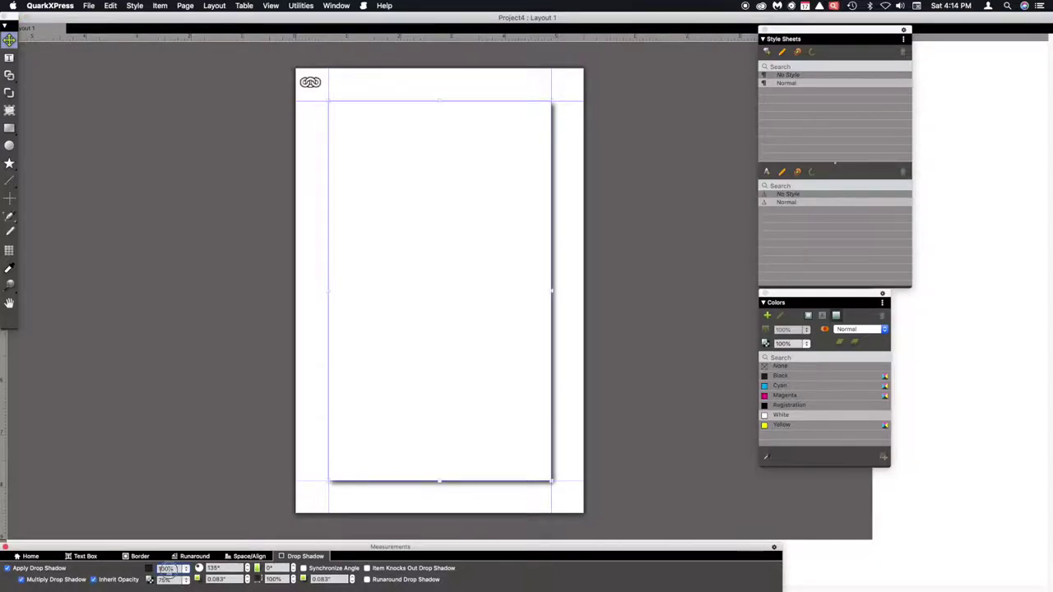
type("40")
key("Return")
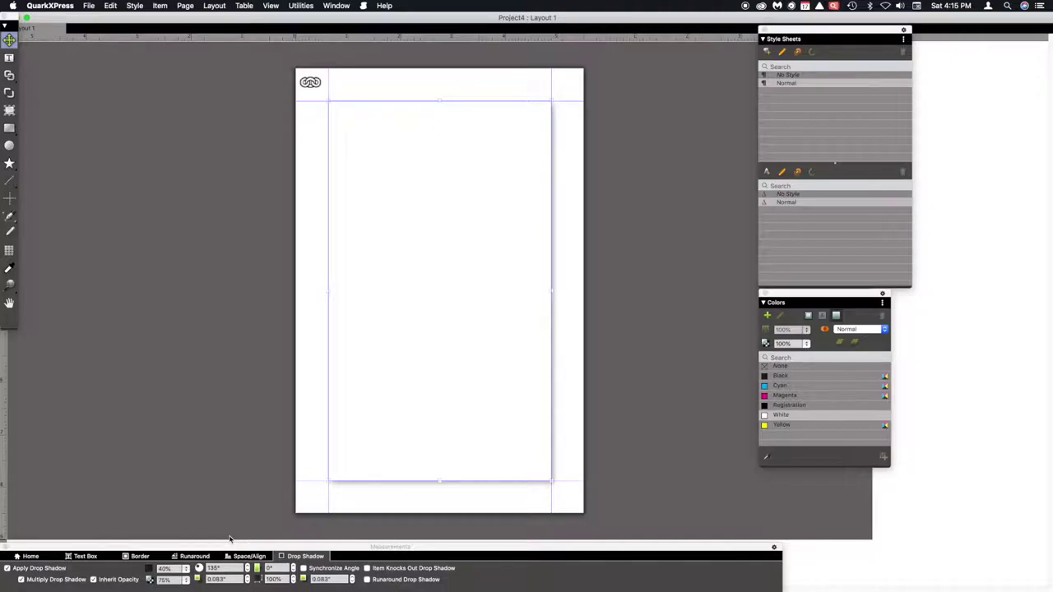
- Set the paragraph alignment of the master text box to right-aligned
left_click(9, 57)
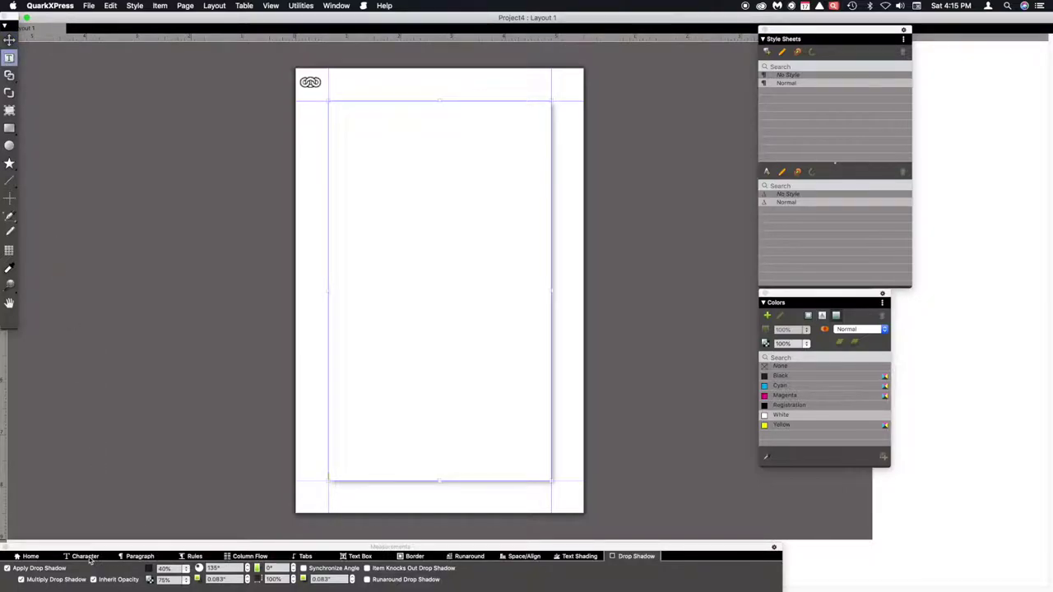
left_click(135, 557)
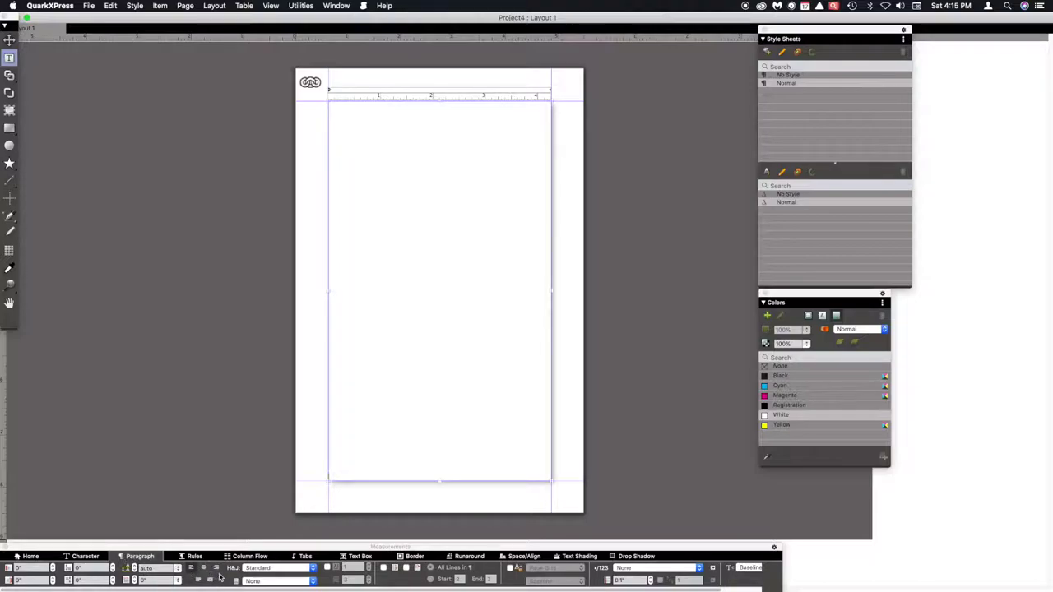
left_click(217, 568)
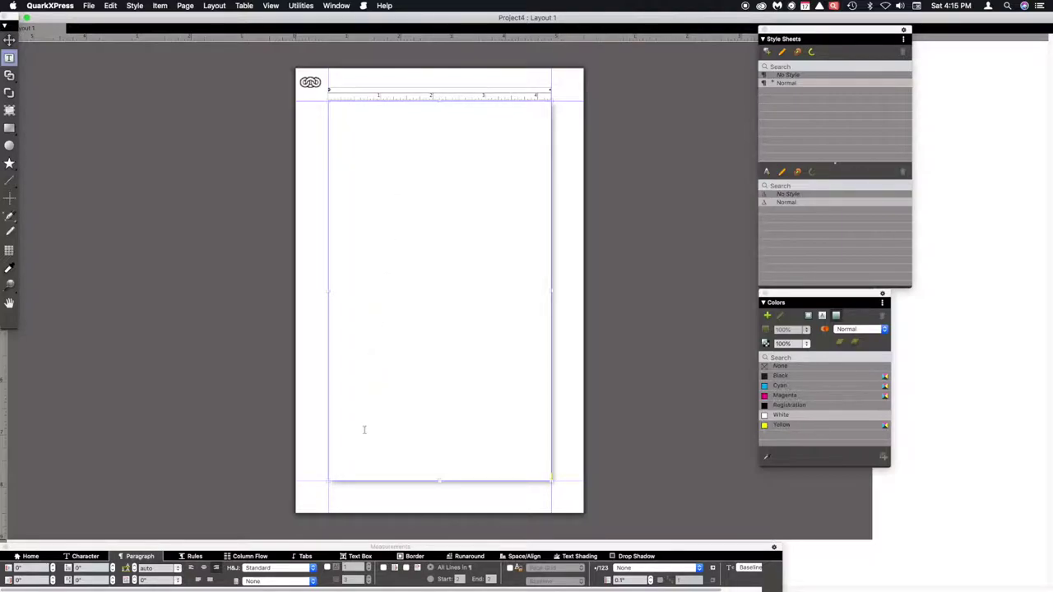
- Set the text box's height to 1.325" by dividing its height by 5 and subtracting a gap
left_click(32, 557)
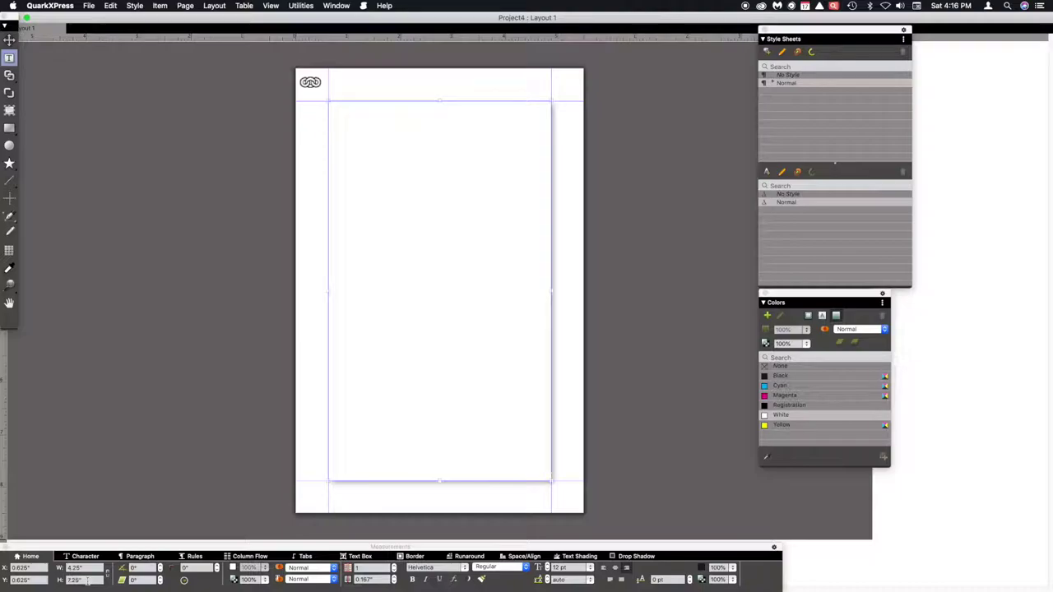
double_click(87, 581)
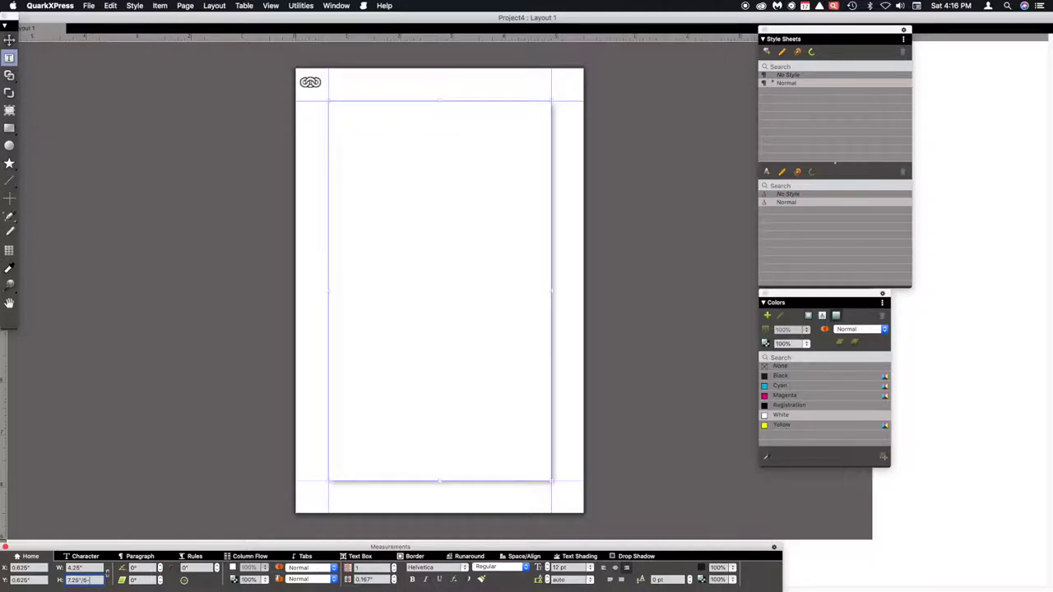
type("5")
key("Return")
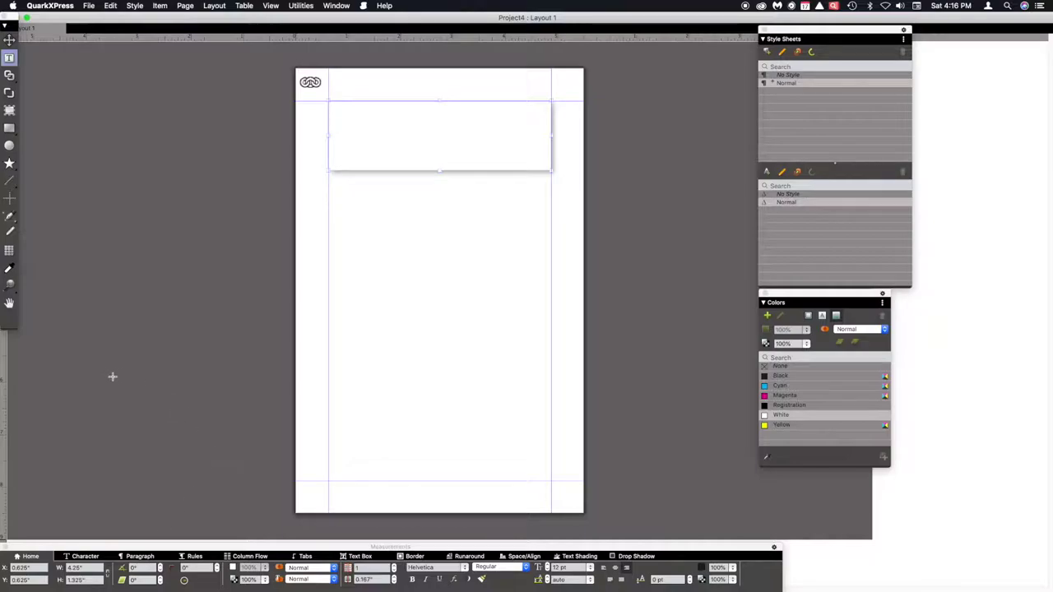
- Copy the text box straight down, placing the duplicate just below the original at X 0.625", Y 2.04"
left_click(9, 40)
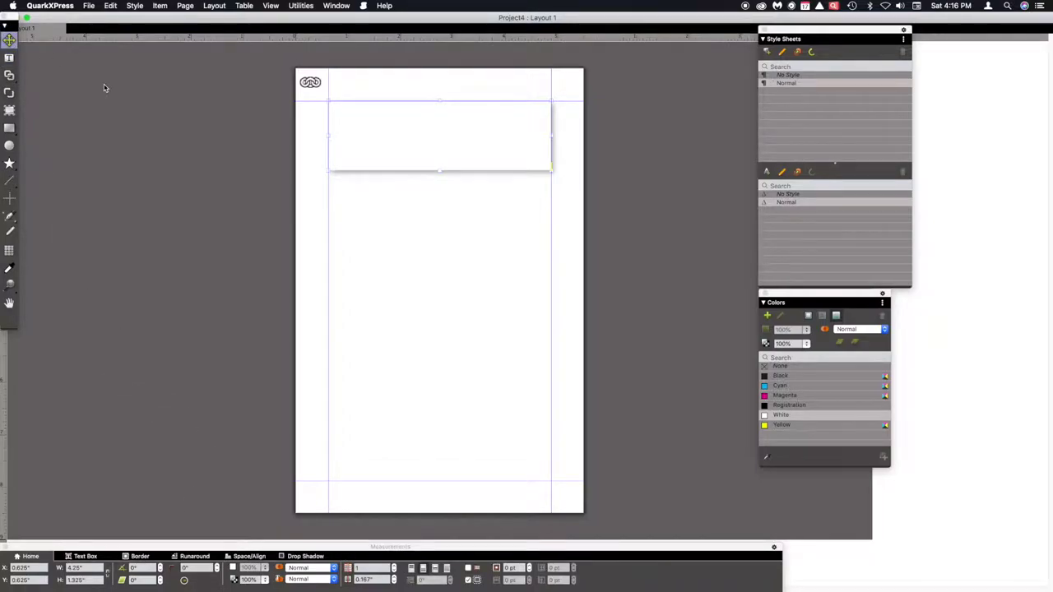
left_click(430, 133)
left_click_drag(429, 133, 427, 208)
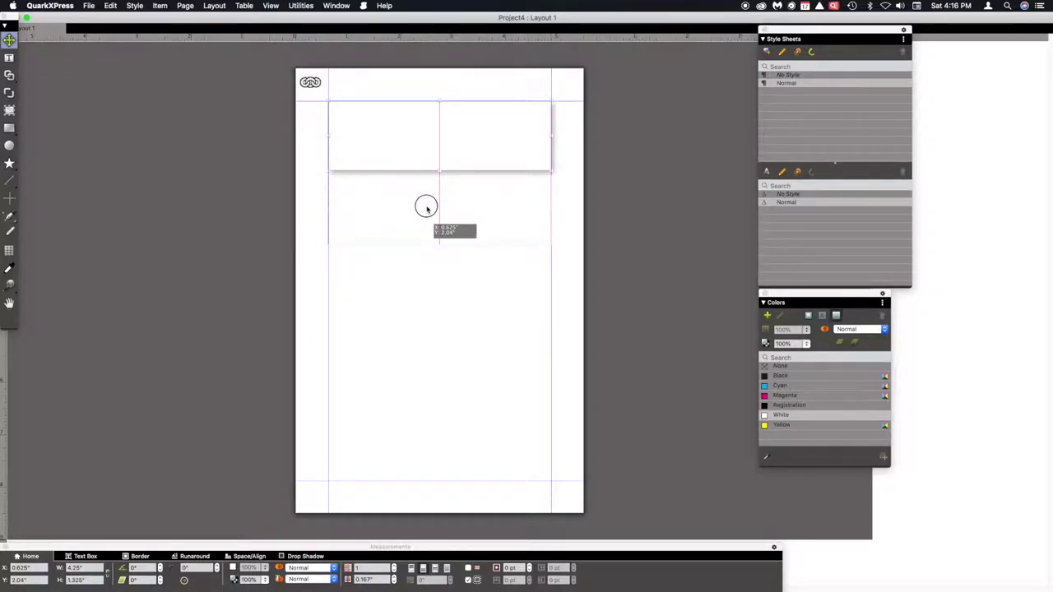
left_click_drag(427, 209, 427, 209)
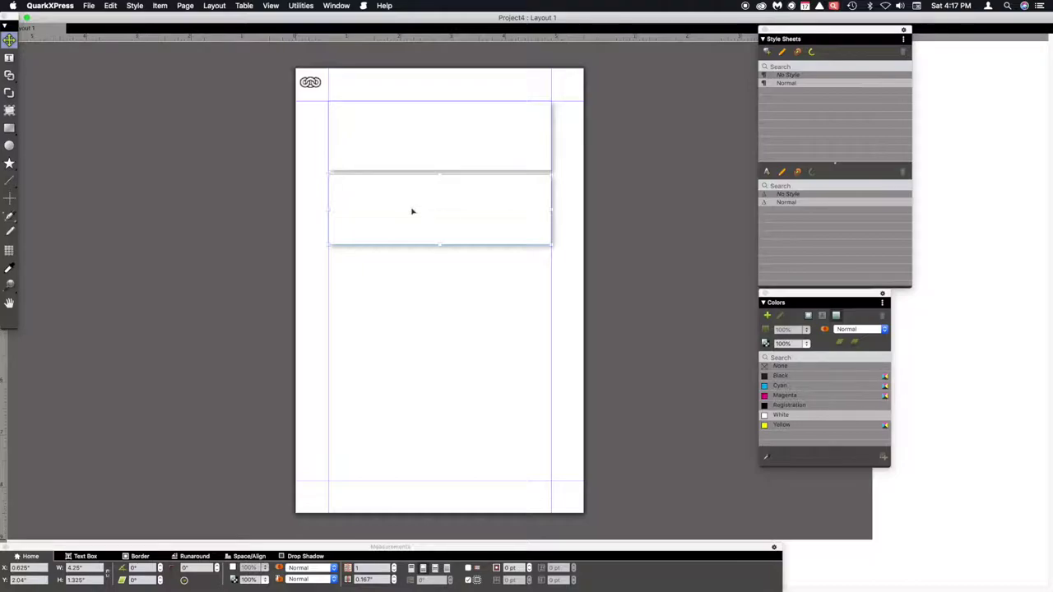
- Duplicate the second text box three more times down the page at the same spacing
key("super+d")
key("super+d")
key("super+d")
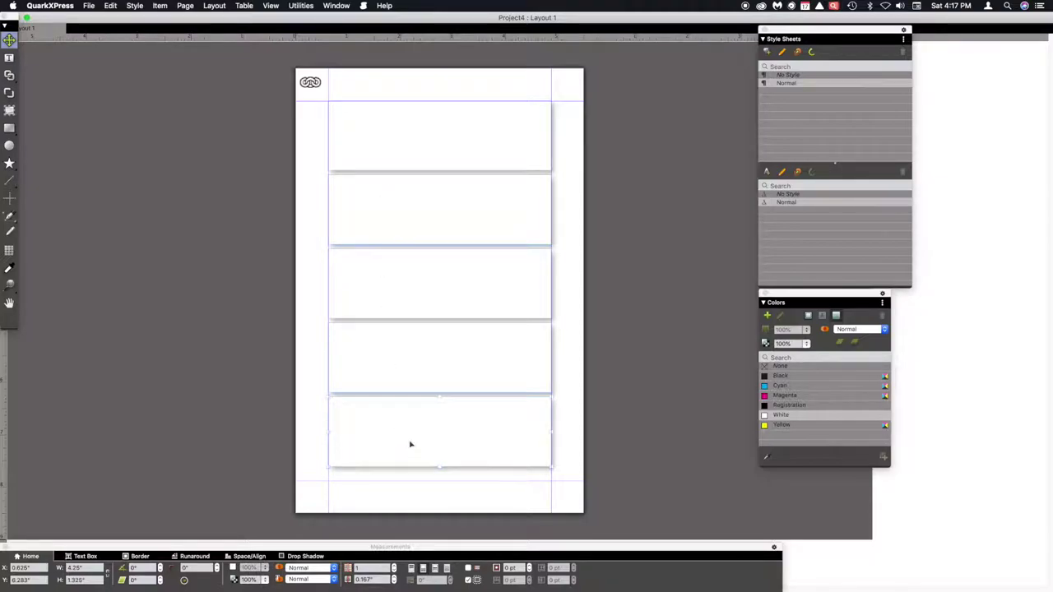
- Nudge the lowest text box down toward the bottom margin, to Y 6.422"
key("Down")
key("Down")
key("Down")
key("Down")
key("Down")
key("Down")
key("Down")
key("Down")
key("Down")
key("Down")
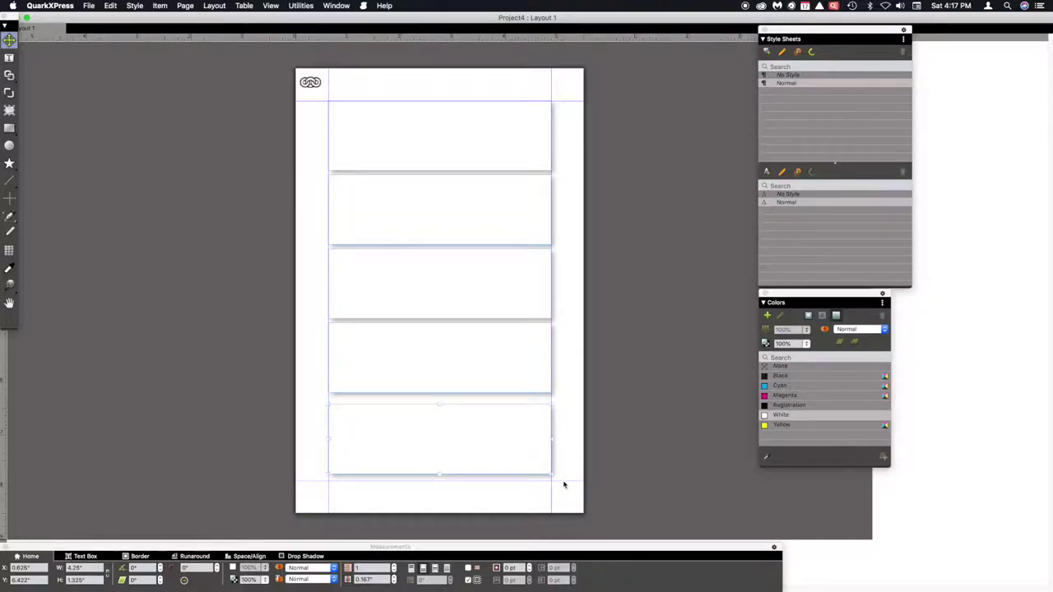
- Select all five stacked text boxes and space them evenly in the vertical direction
left_click_drag(322, 116, 367, 428)
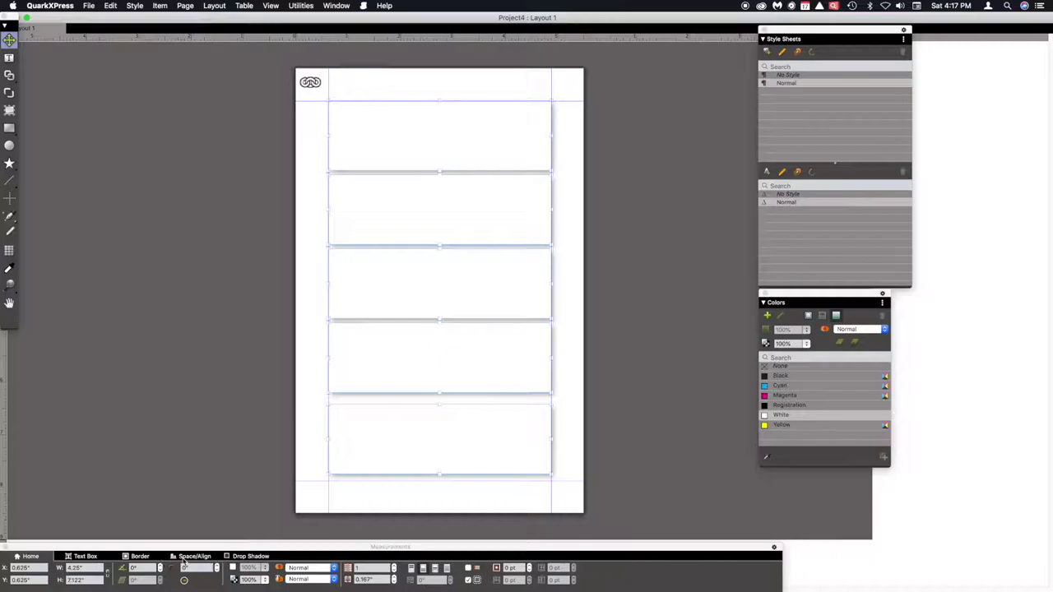
left_click(191, 559)
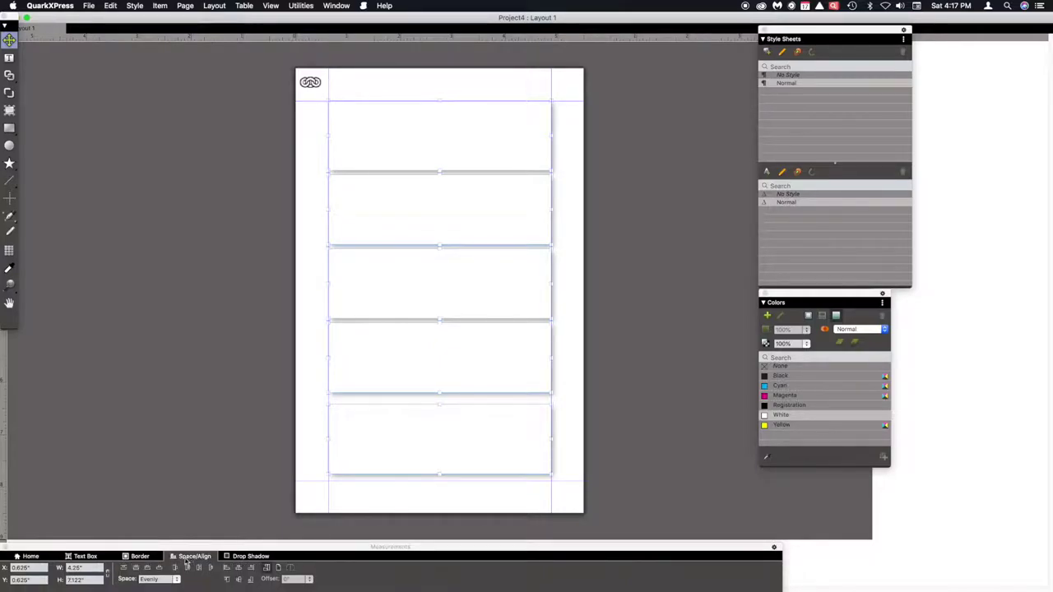
left_click(123, 568)
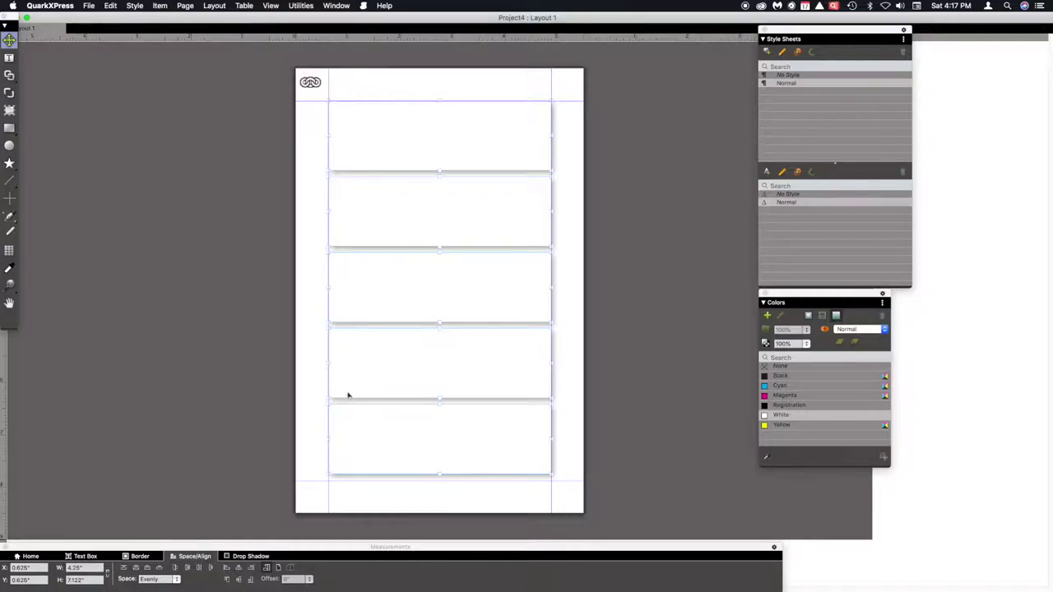
left_click(313, 158)
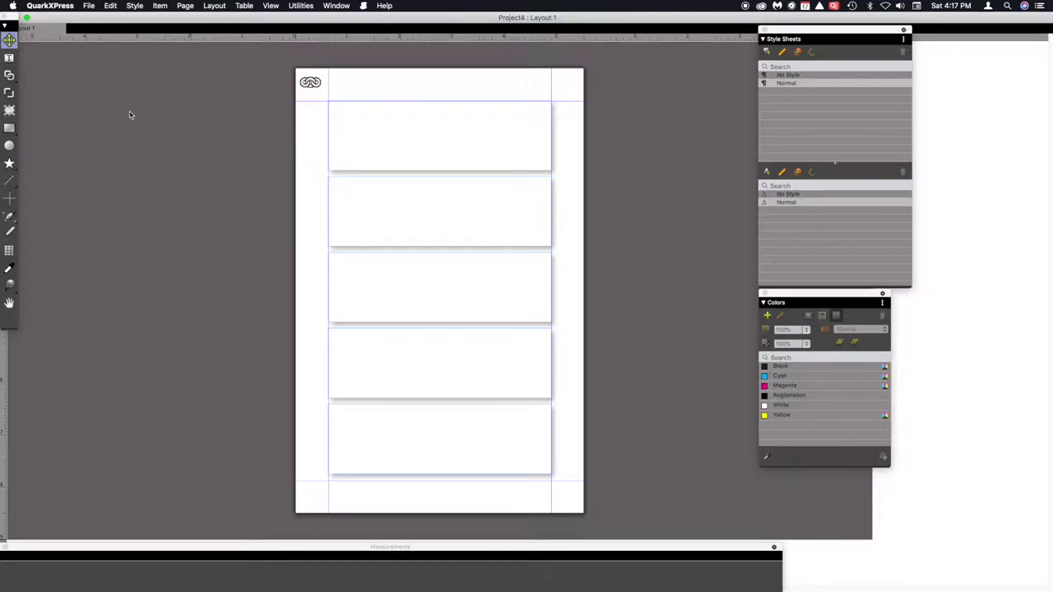
- Add a text box about 4.25" wide and 0.236" high just above the top box at Y 0.389", containing "Directory"
key("t")
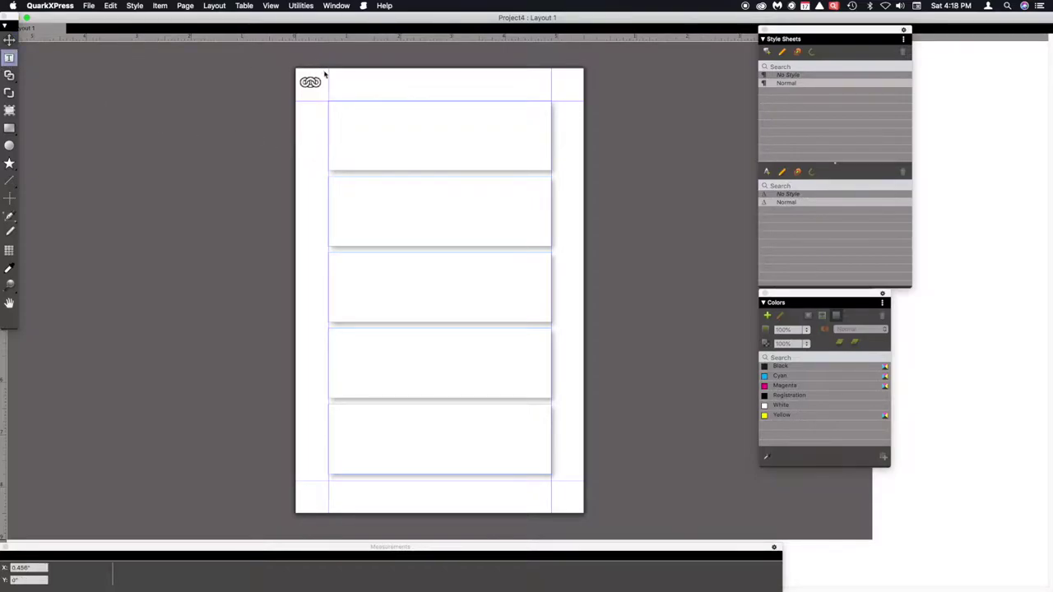
left_click_drag(329, 84, 550, 97)
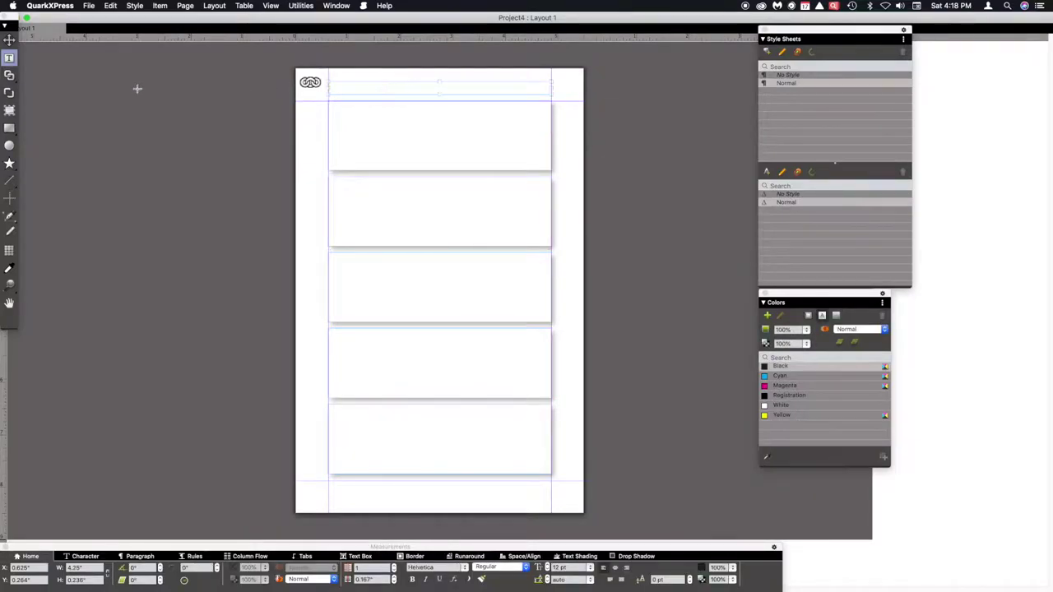
left_click(9, 39)
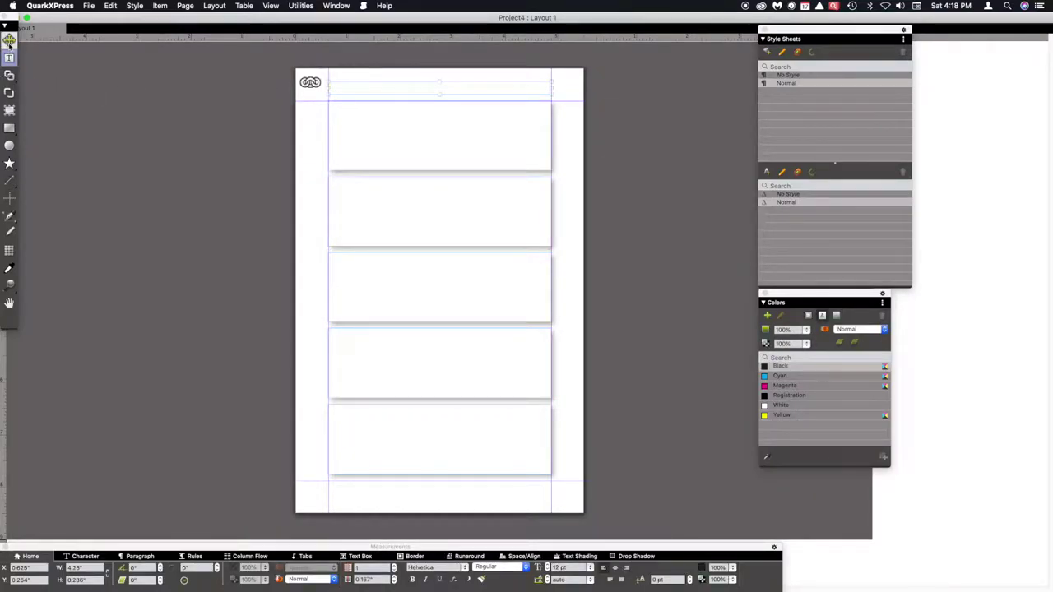
left_click(467, 85)
left_click_drag(467, 85, 468, 92)
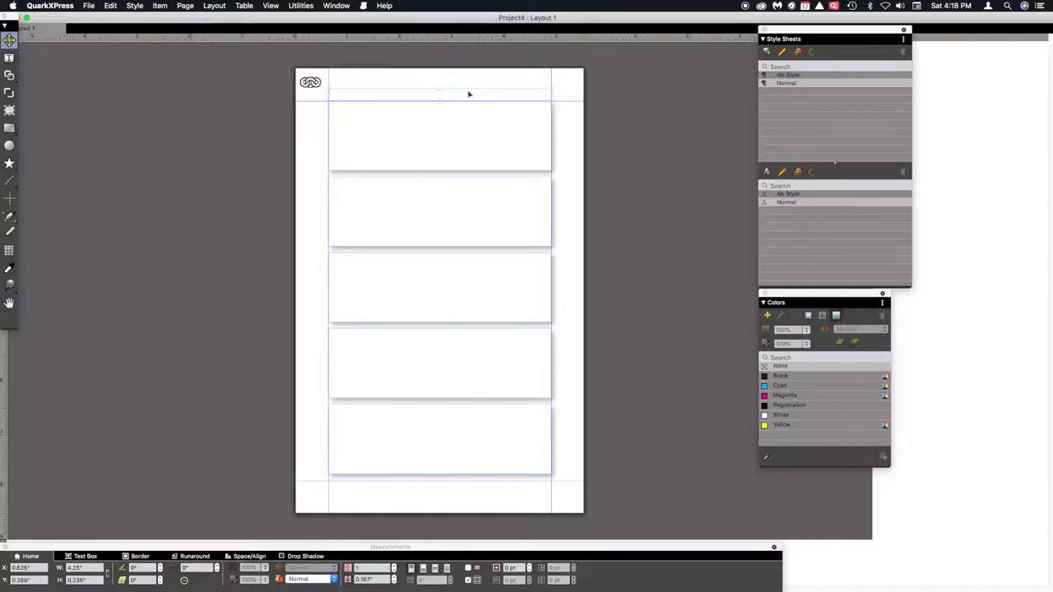
double_click(439, 97)
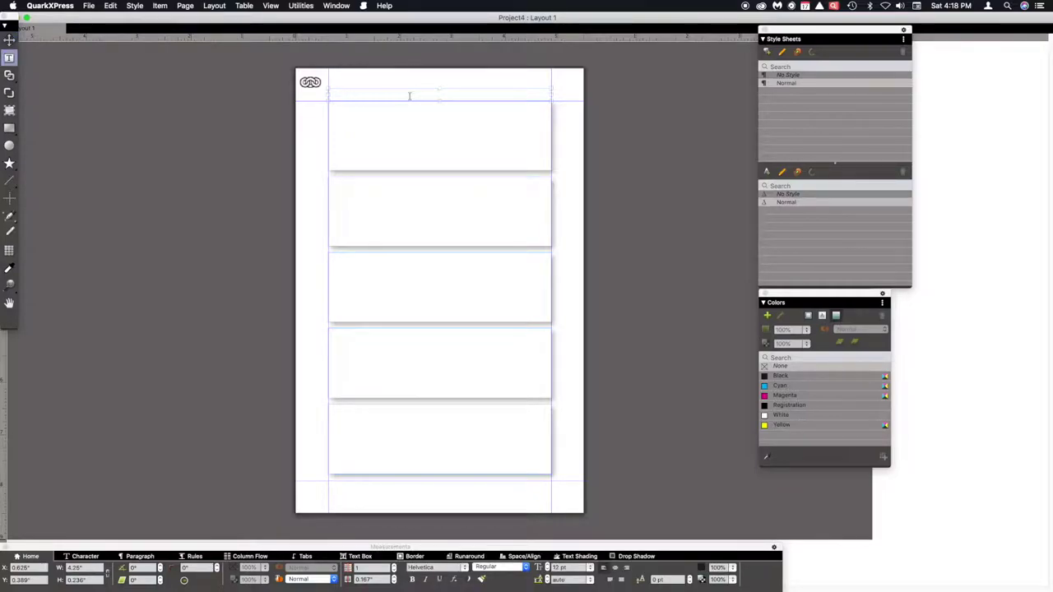
type("Directory")
- Format the "Directory" heading as Bold at 14 pt and center it in its text box
left_click_drag(384, 93, 328, 85)
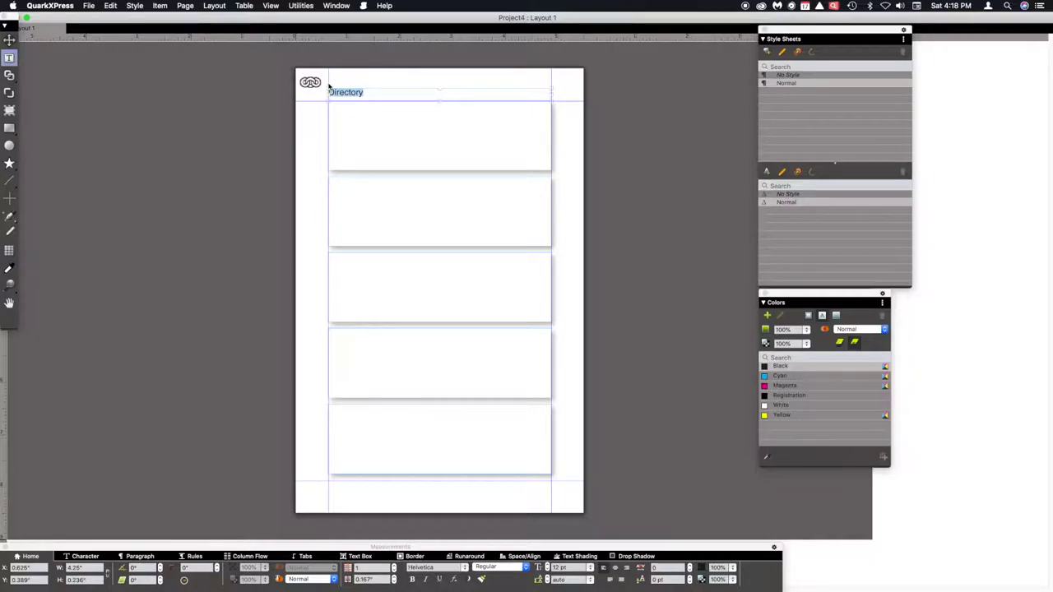
left_click(85, 557)
left_click(124, 567)
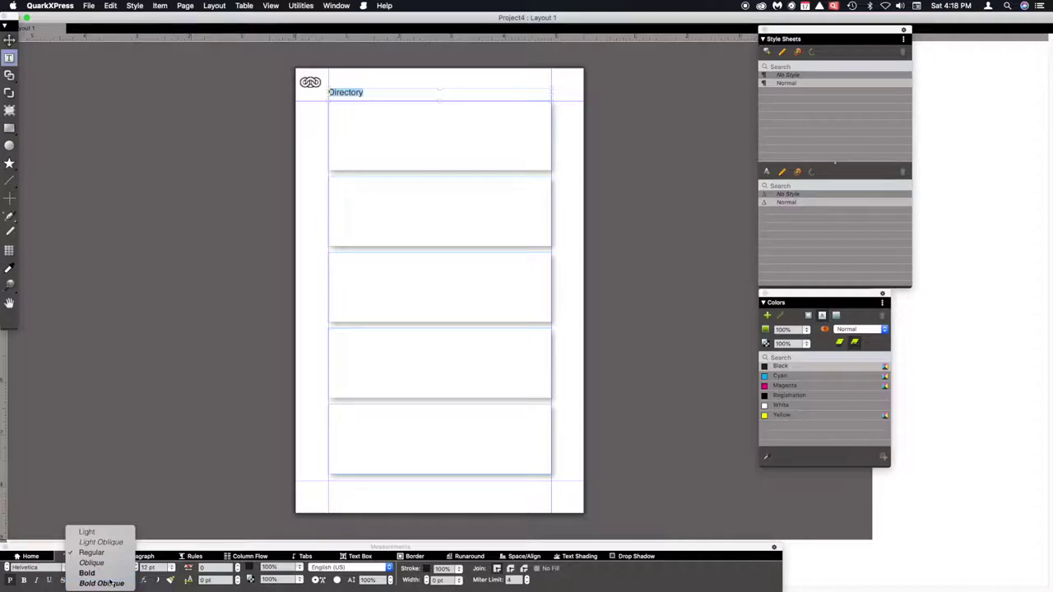
left_click(128, 576)
left_click(140, 568)
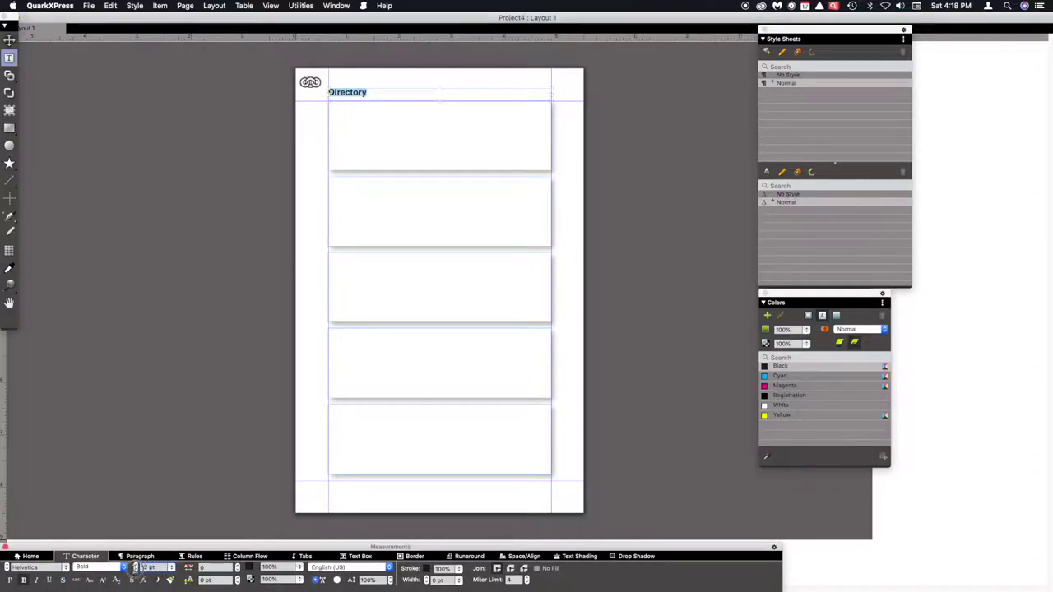
type("14")
key("Return")
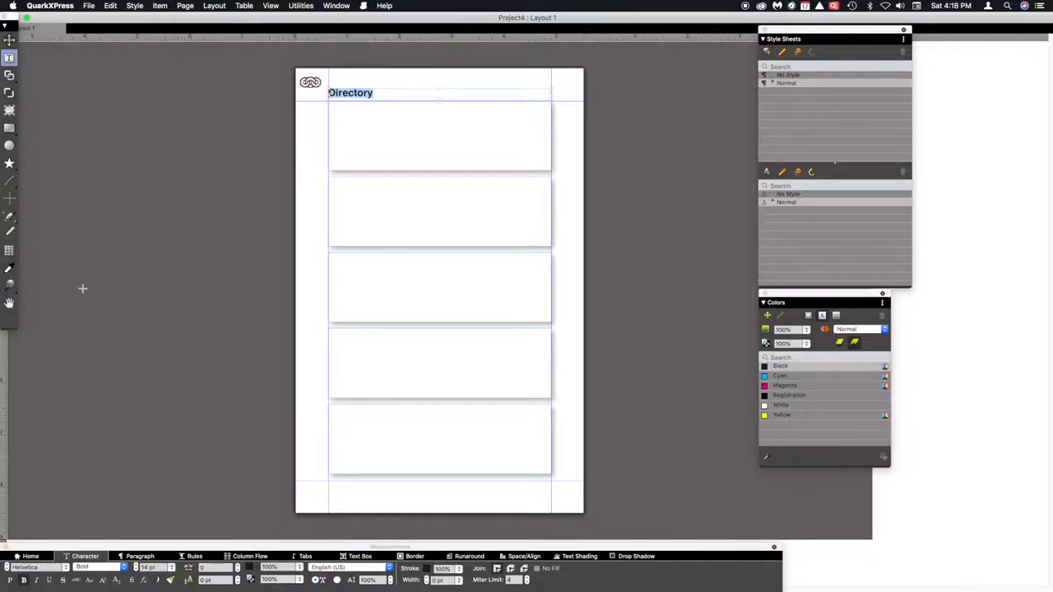
left_click(136, 558)
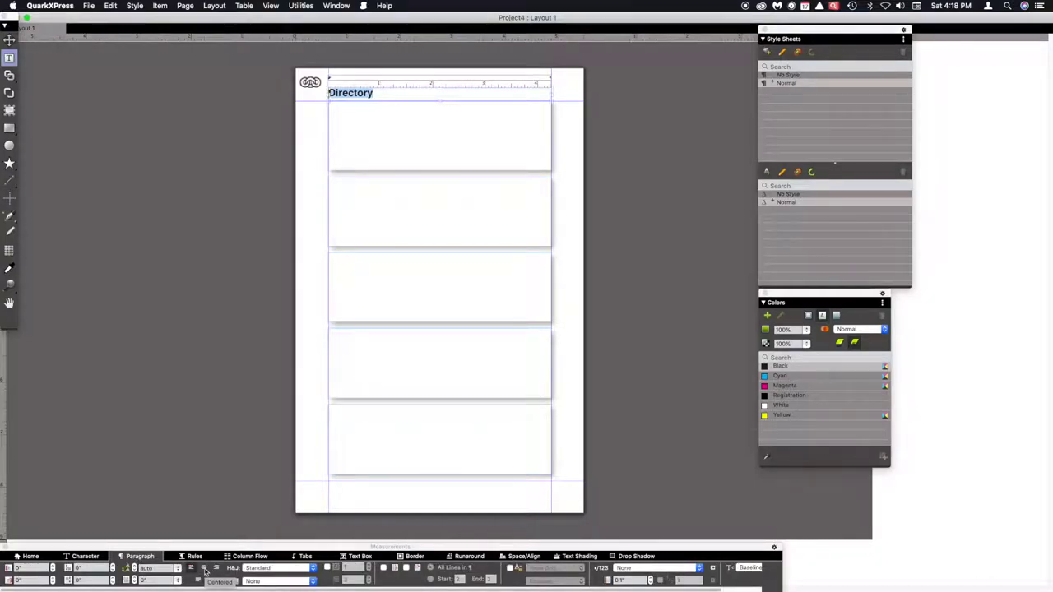
left_click(204, 569)
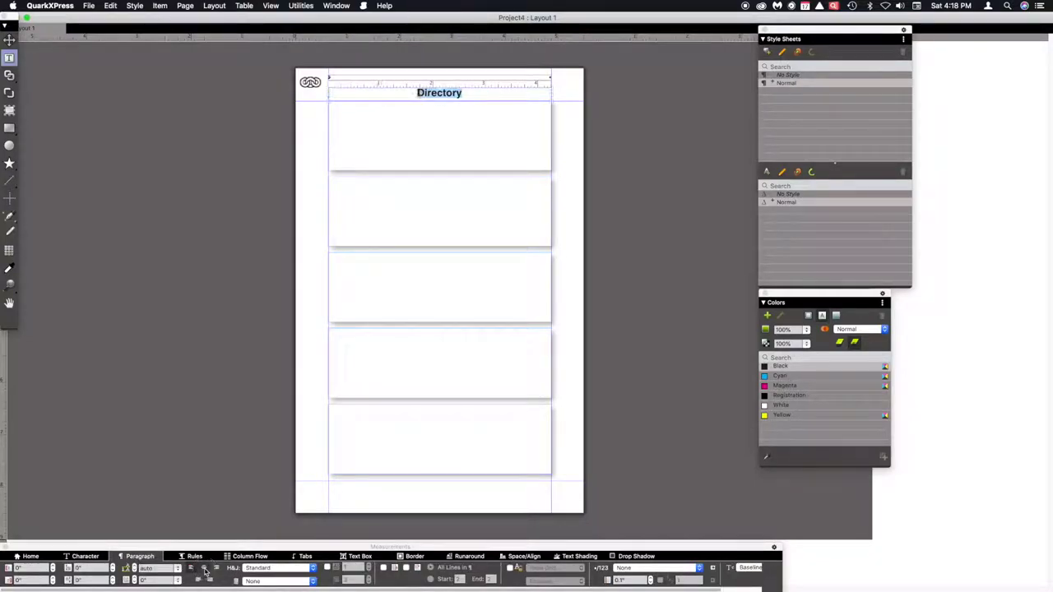
- Copy the heading's text box straight down below the lowest box at Y 7.871" and replace its text with an automatic page number
left_click(9, 40)
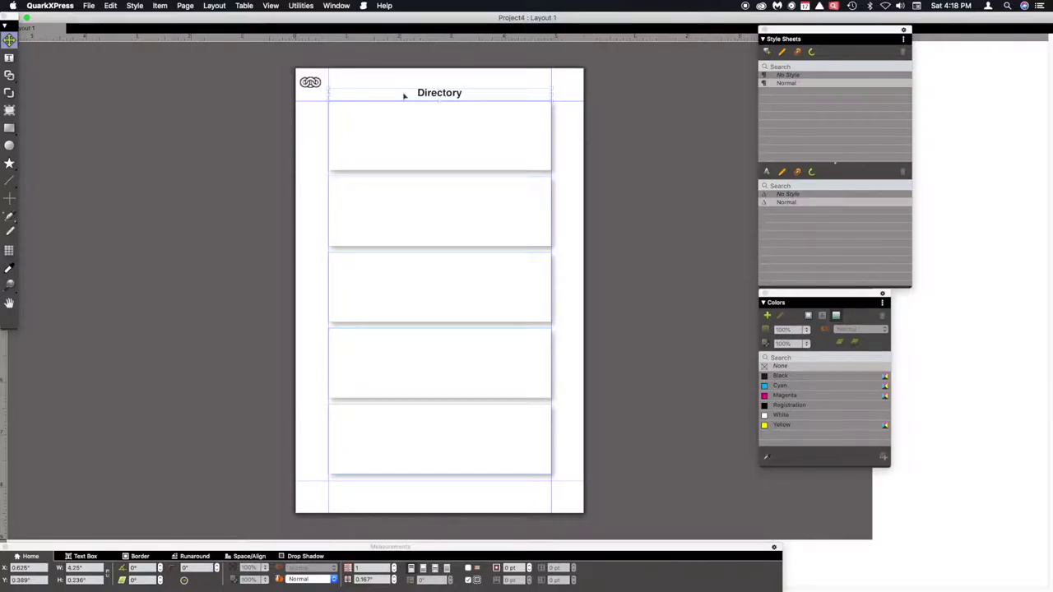
left_click_drag(402, 96, 409, 487)
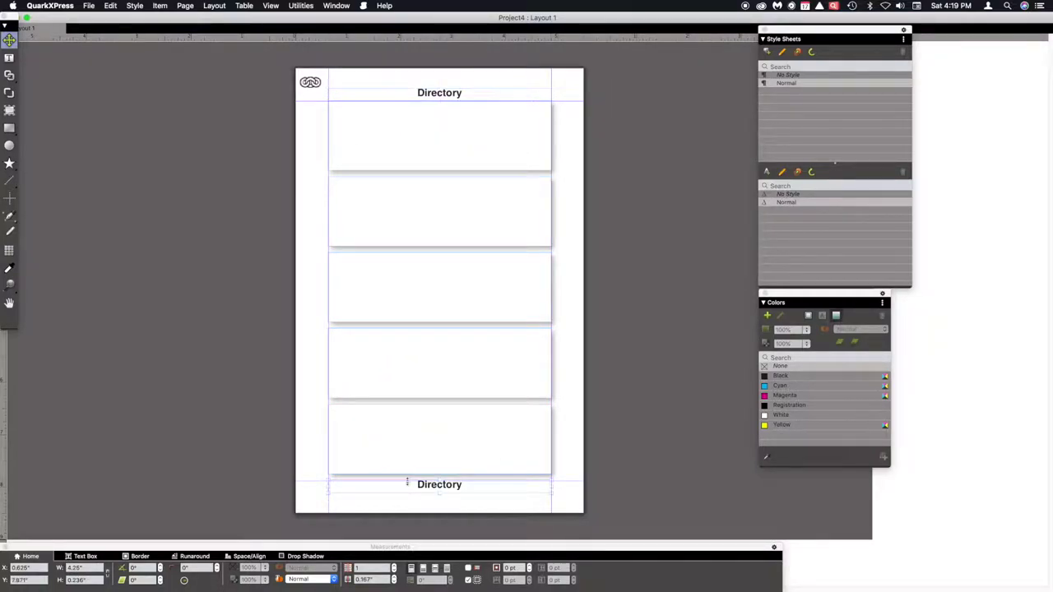
left_click(470, 487)
left_click(467, 486)
double_click(467, 487)
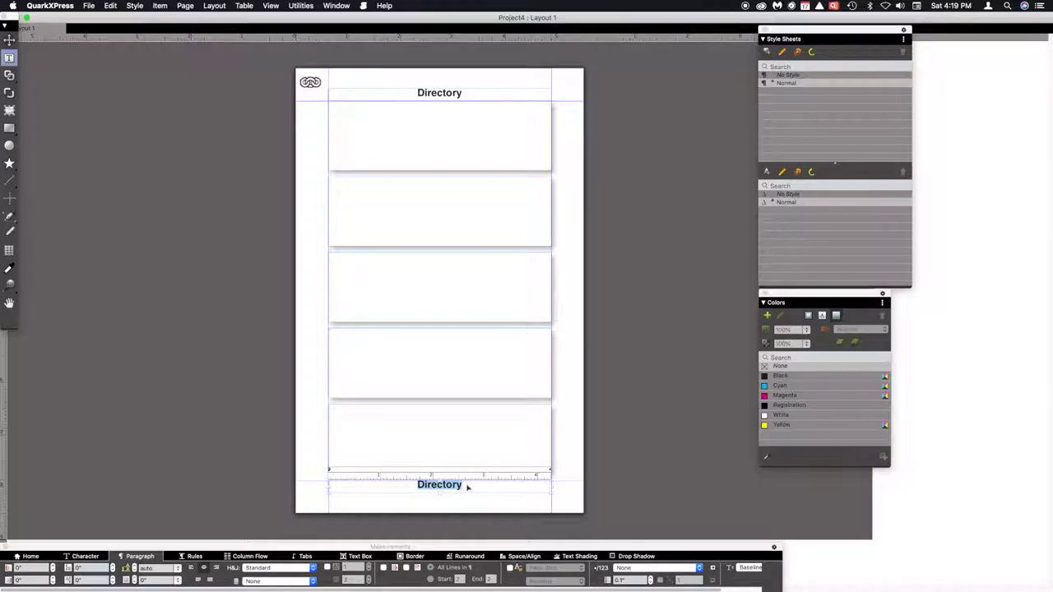
key("super+3")
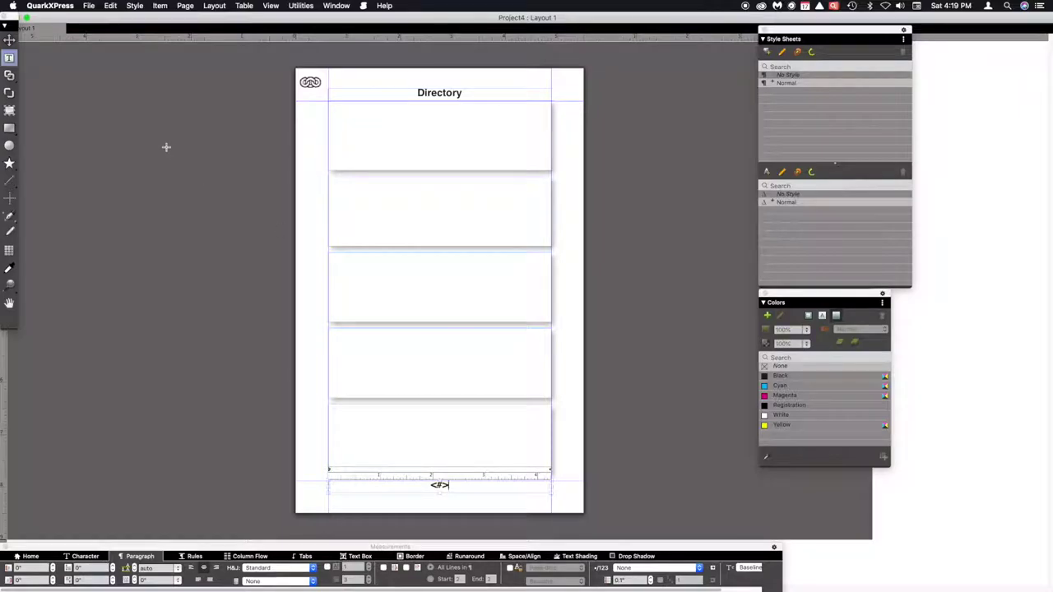
left_click(10, 40)
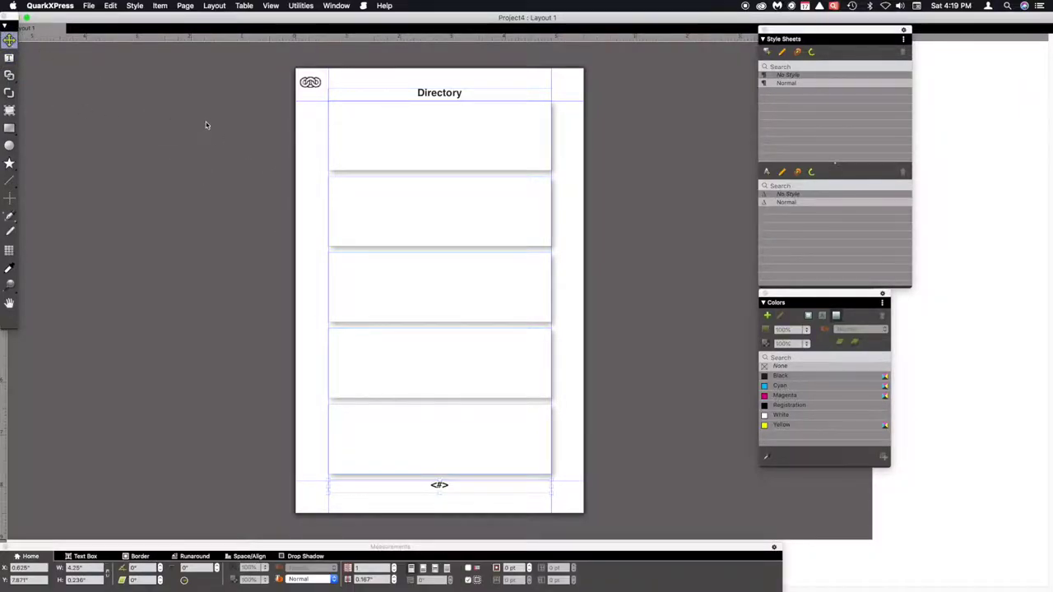
left_click(309, 184)
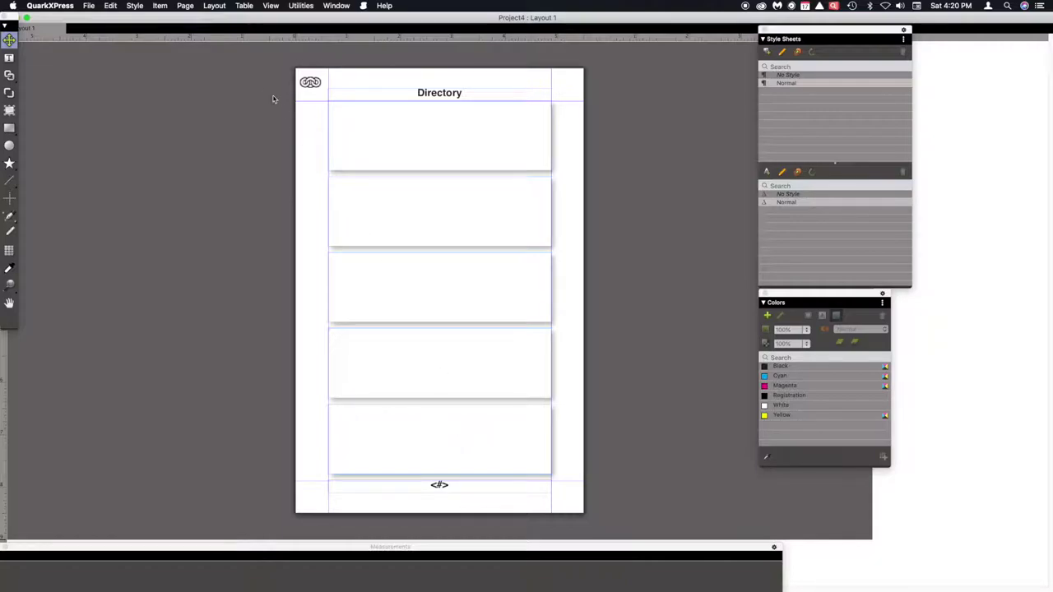
- Link the five stacked text boxes in order from the uppermost to the lowest with the Text Linking tool
left_click(10, 76)
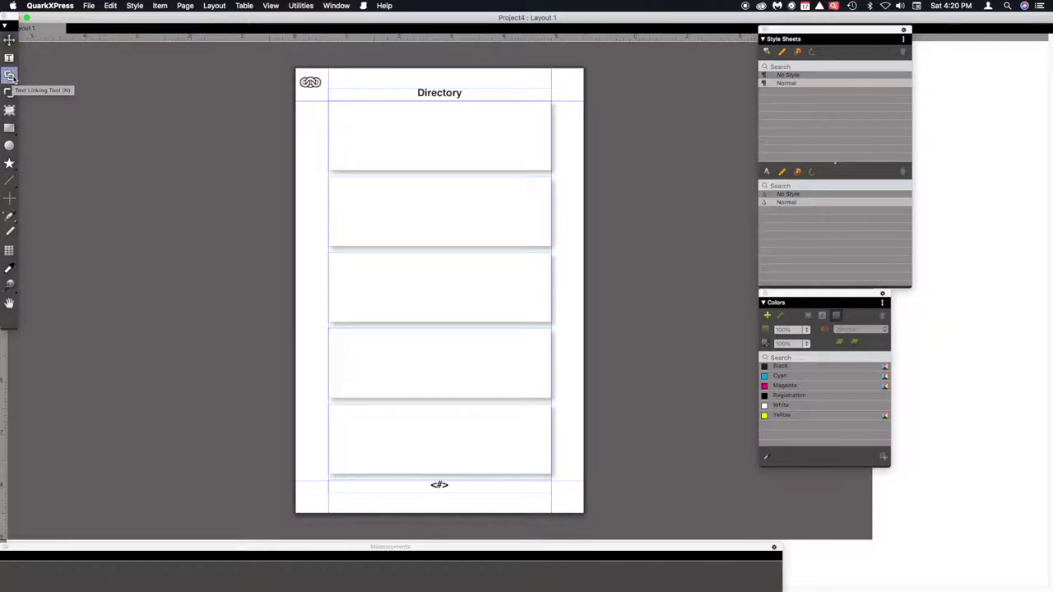
left_click(434, 130)
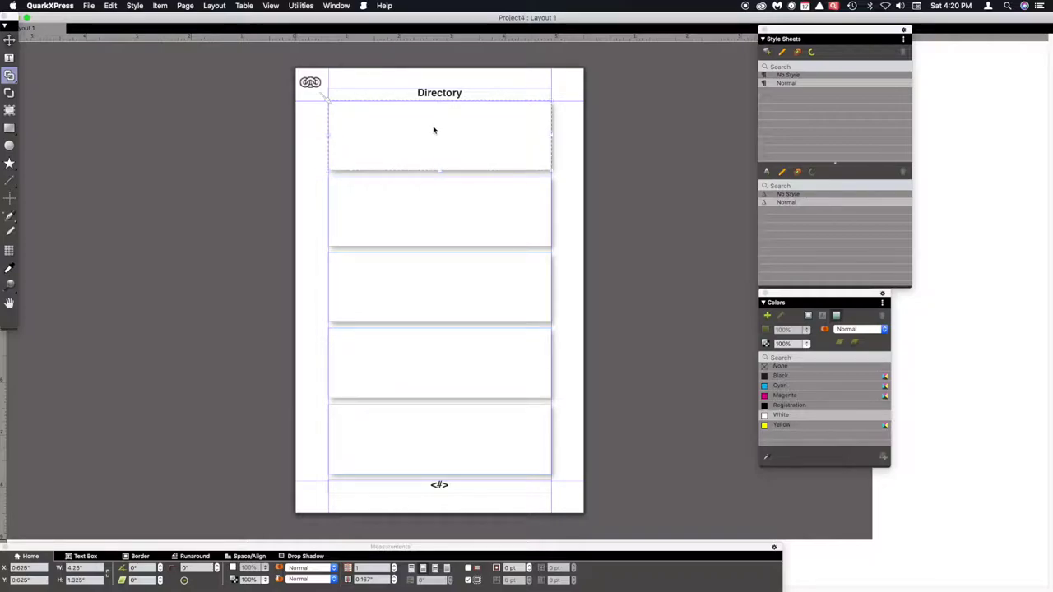
left_click(426, 202)
left_click(411, 273)
left_click(410, 371)
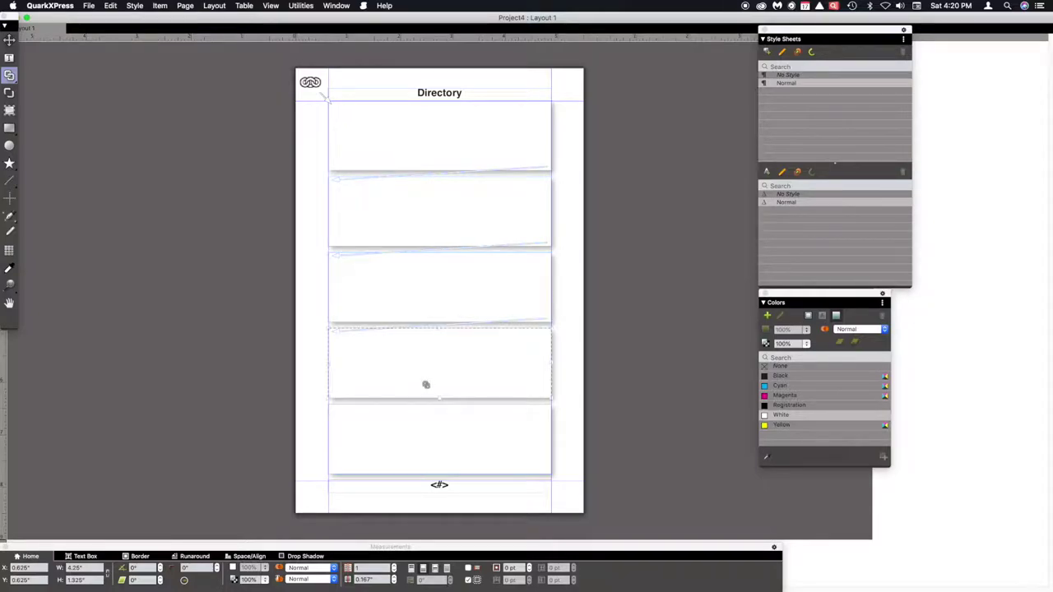
left_click(426, 433)
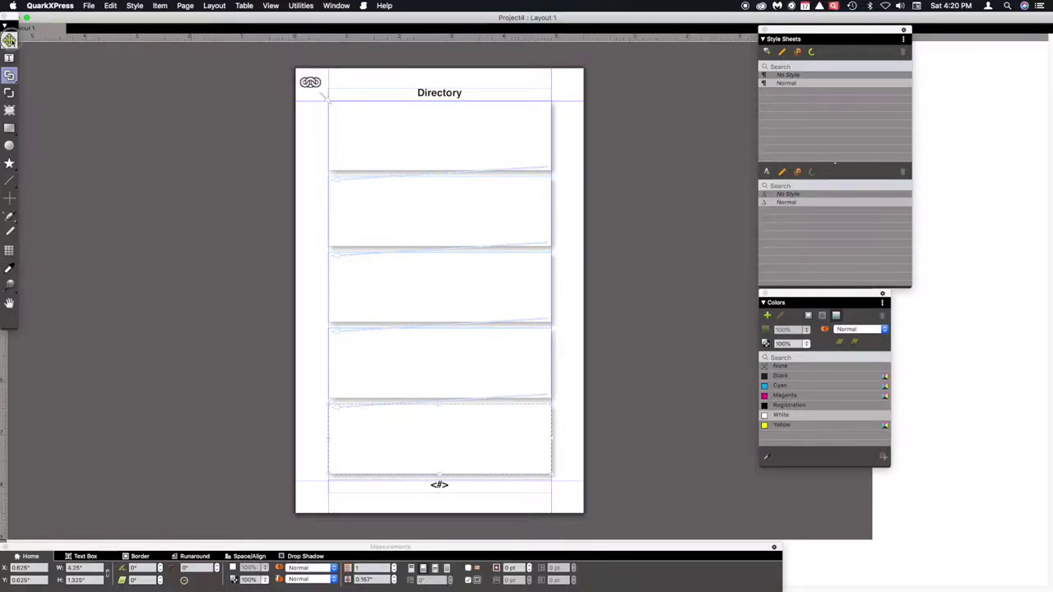
left_click(9, 39)
left_click(311, 134)
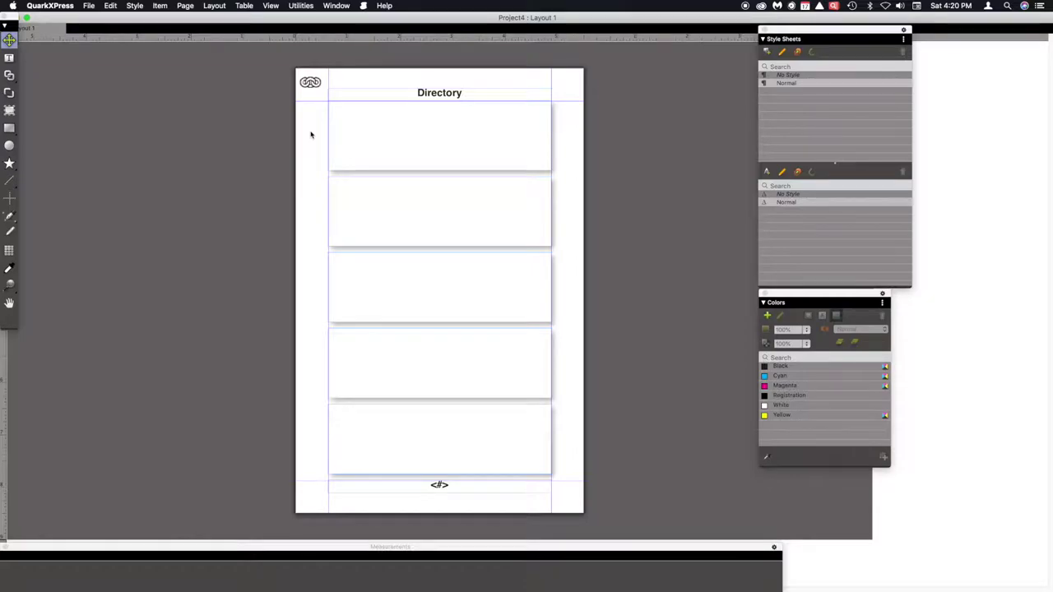
- Display the layout page to examine how the master page's boxes, heading and page number appear on it
left_click(187, 6)
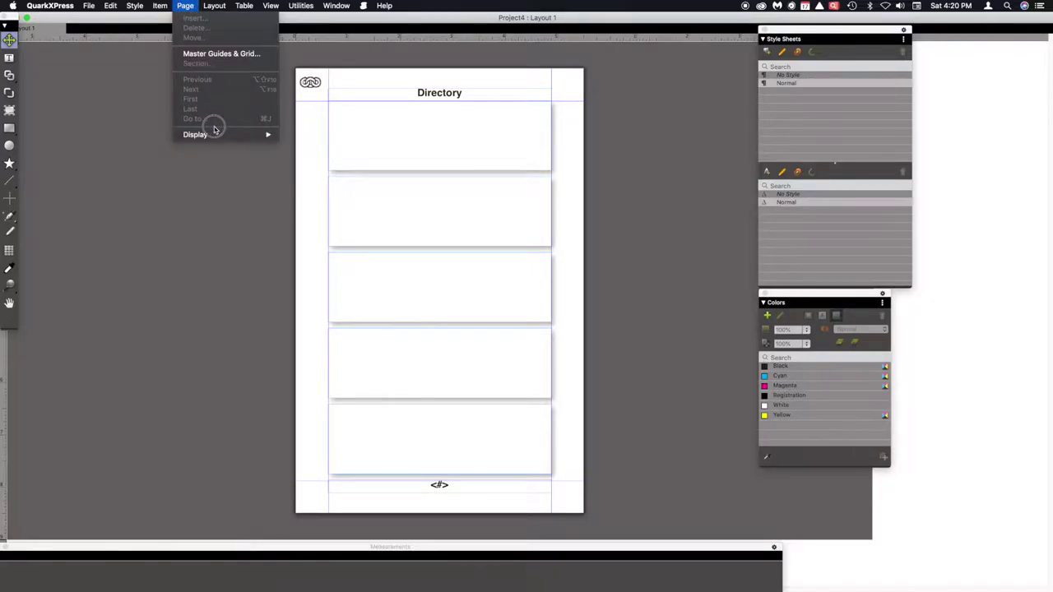
mouse_move(216, 134)
left_click(298, 134)
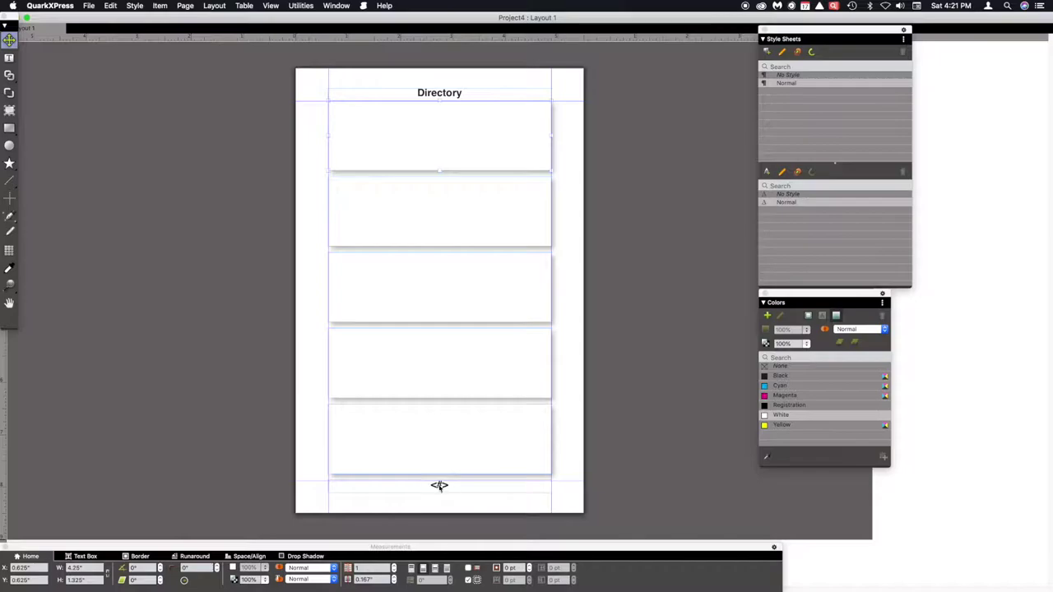
- Display A-Master A and examine the page number placeholder below the lowest text box
left_click(183, 6)
mouse_move(191, 134)
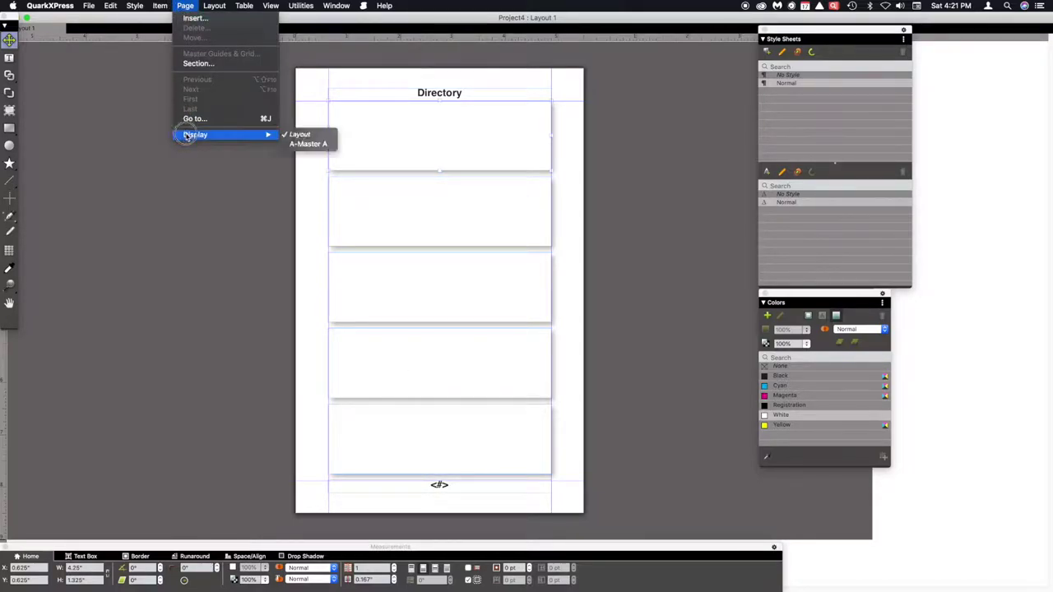
left_click(299, 144)
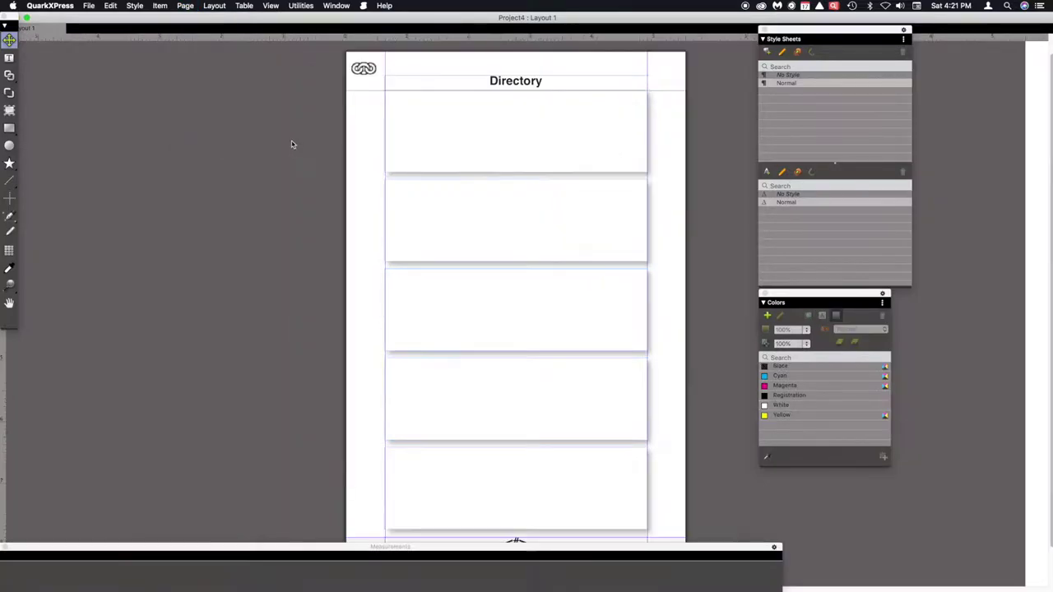
left_click(9, 58)
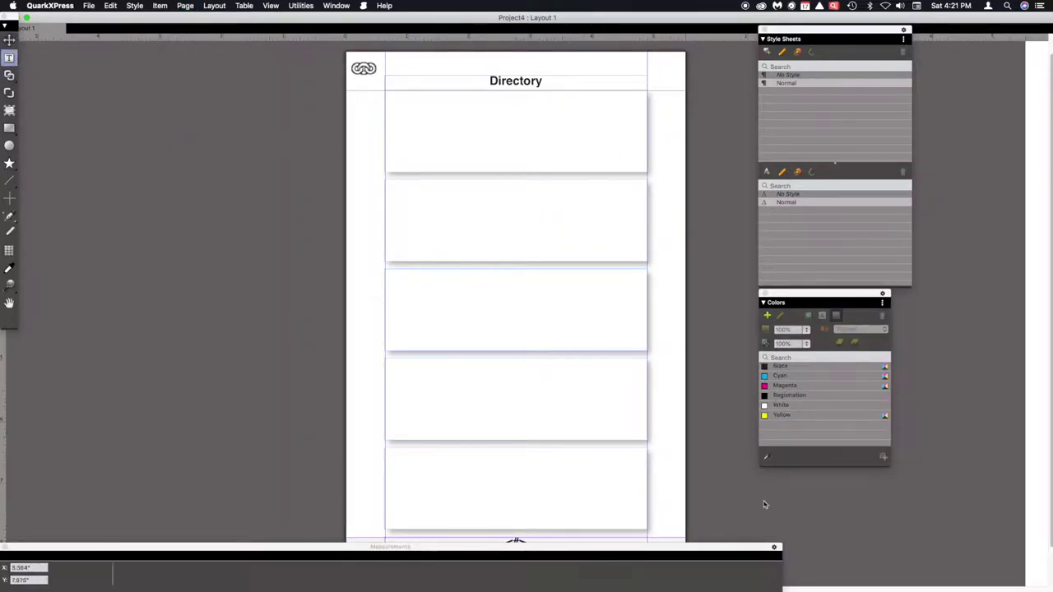
scroll(522, 516, "down", 4)
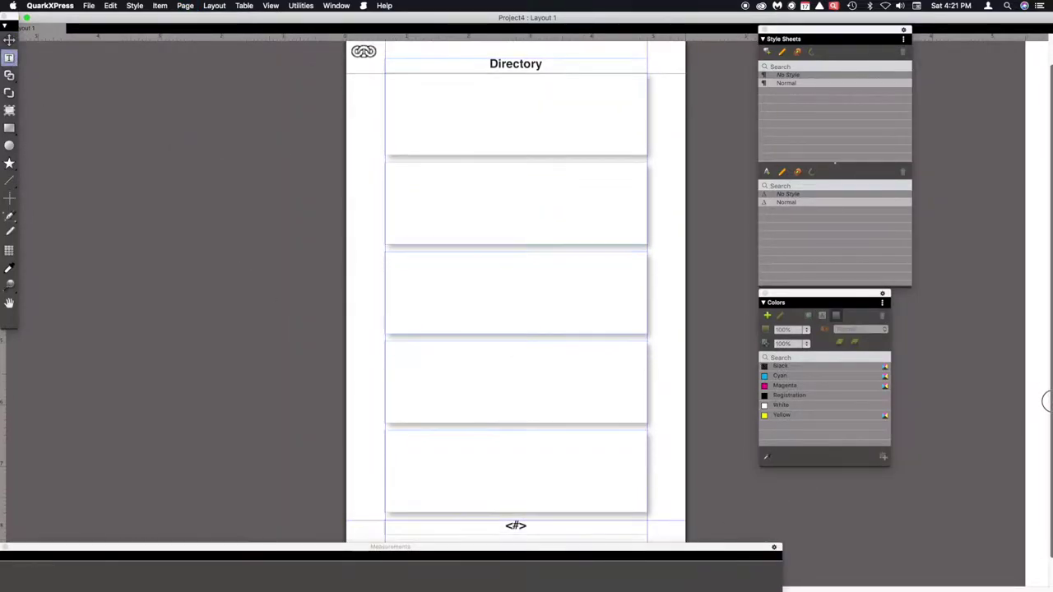
left_click(531, 511)
left_click_drag(531, 510, 491, 512)
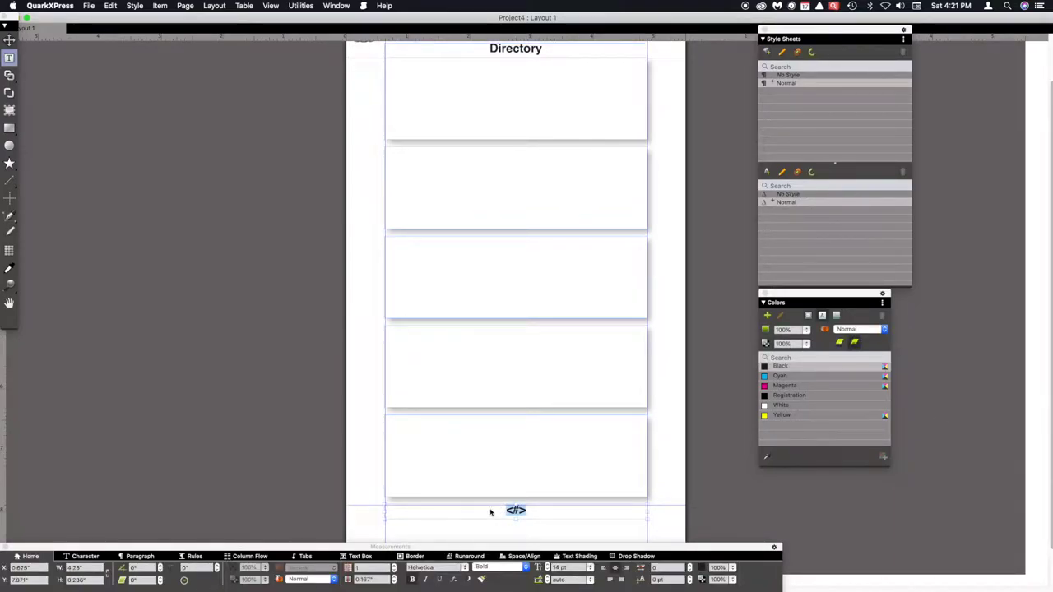
key("Right")
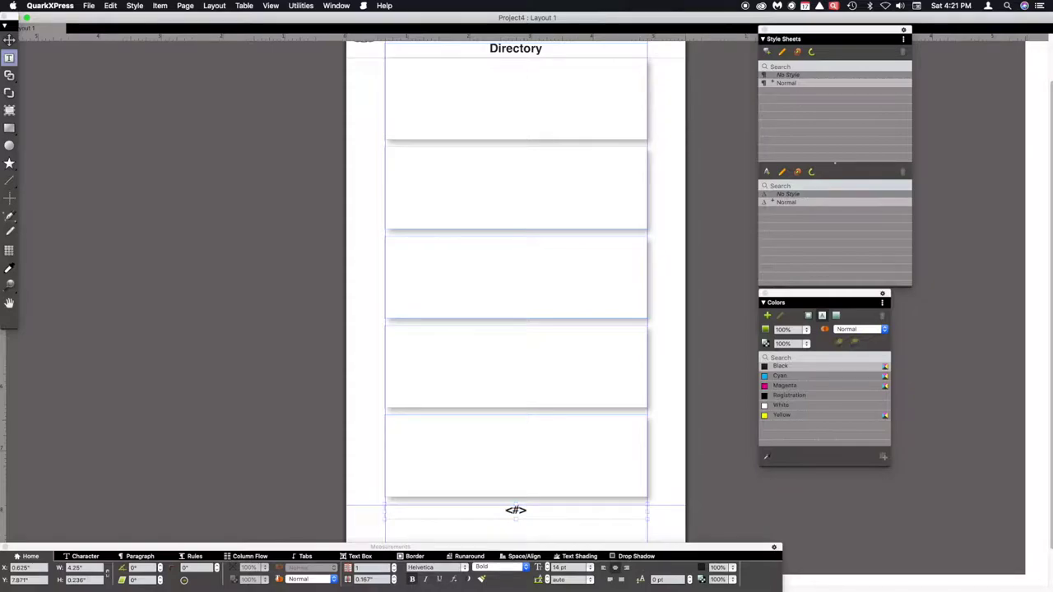
- Return to the layout page and deselect the uppermost text box
left_click(185, 6)
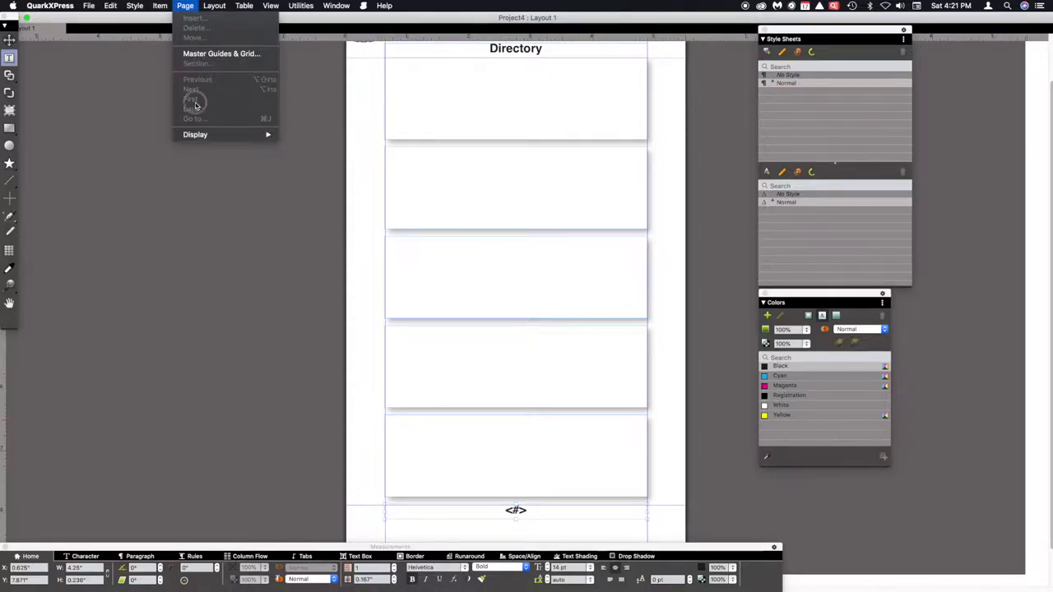
left_click(295, 138)
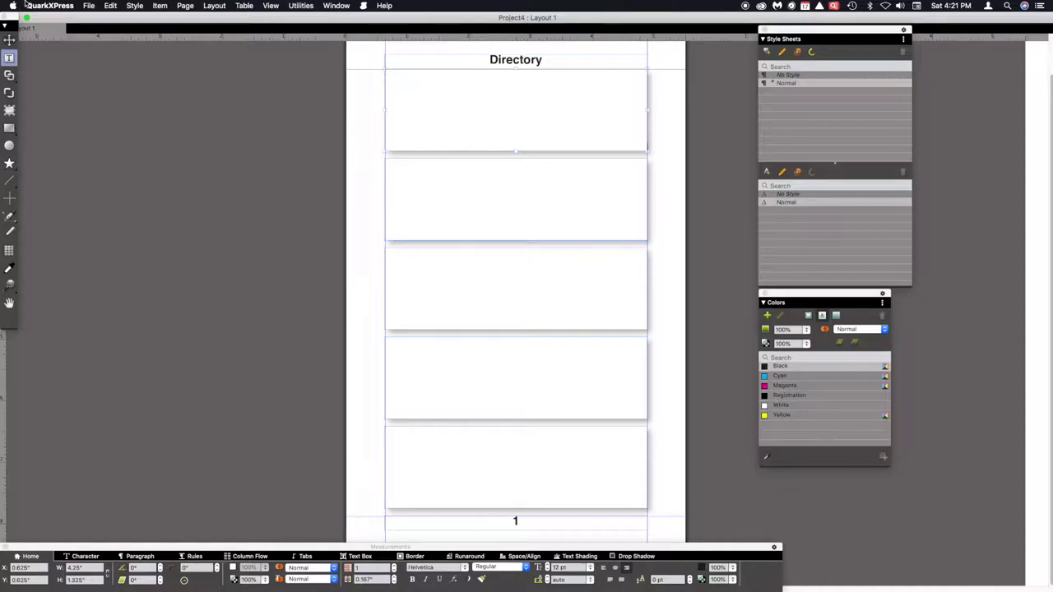
left_click(8, 40)
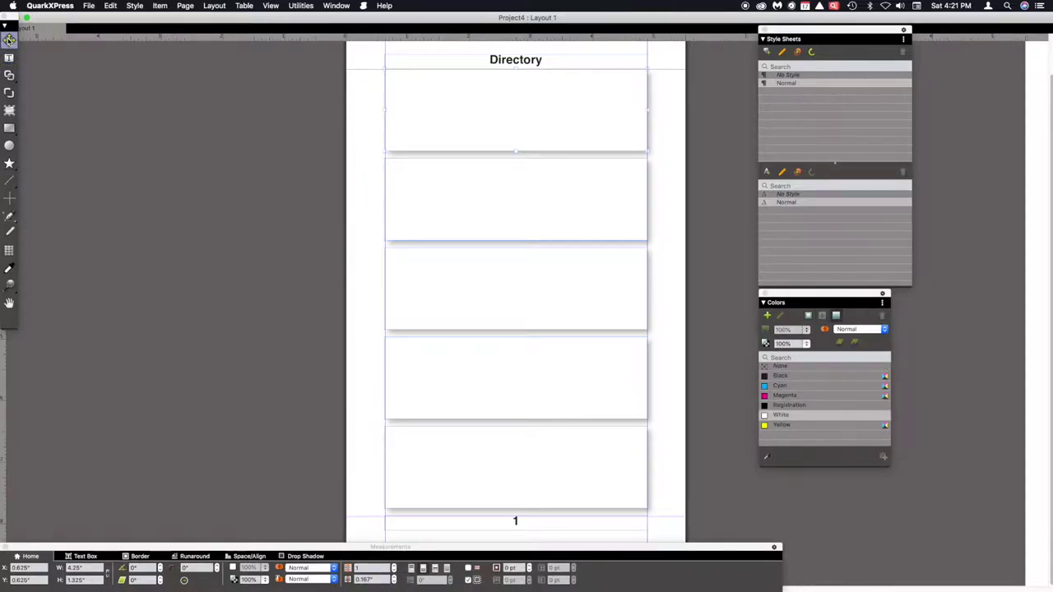
left_click(369, 137)
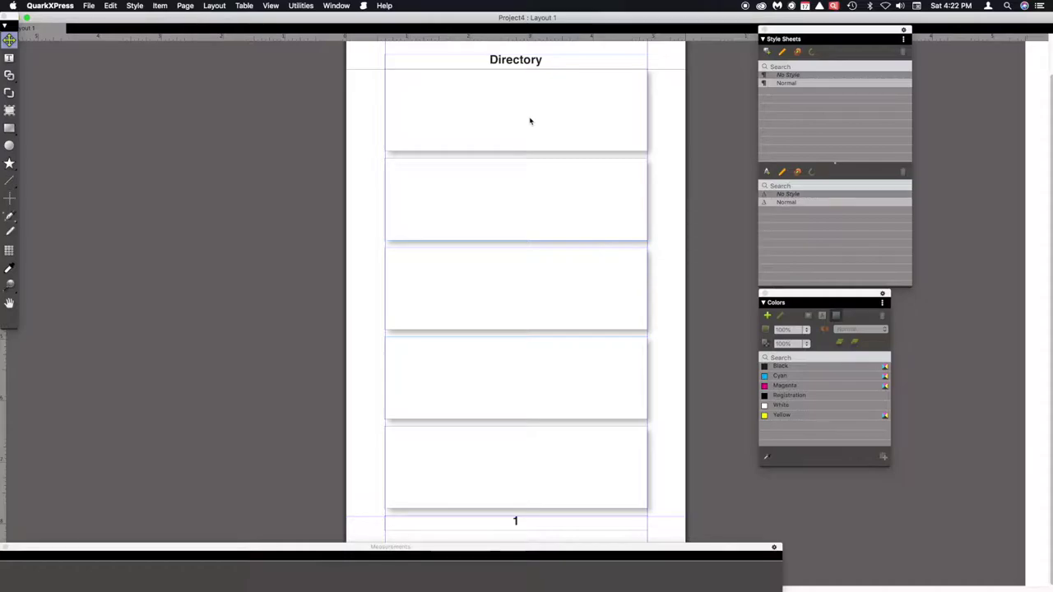
- Draw a rectangular box about 0.95" wide and 1.3" high at the left end of the third text box
left_click(9, 129)
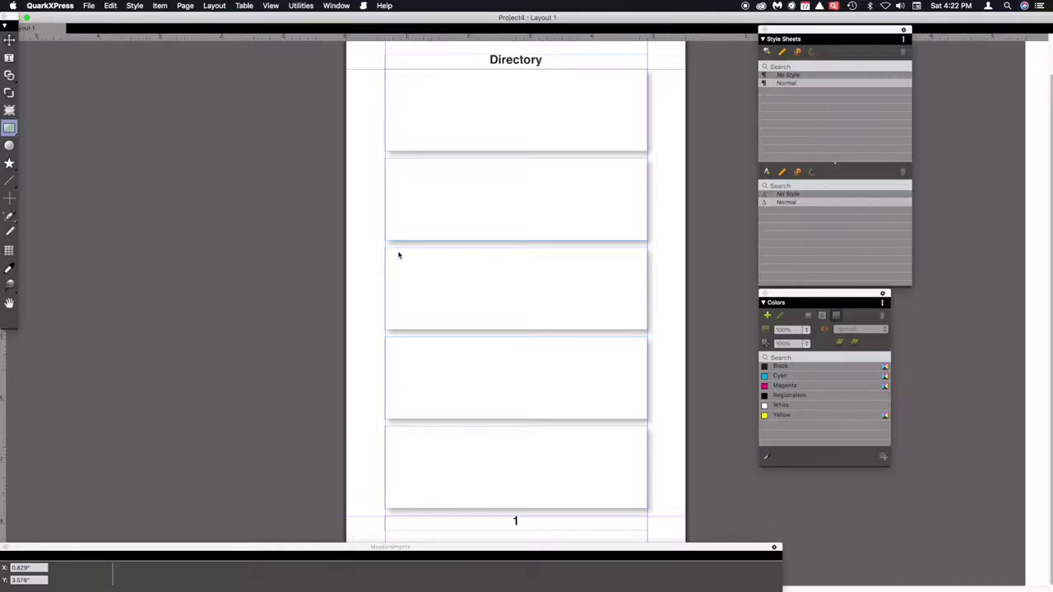
left_click_drag(396, 252, 452, 329)
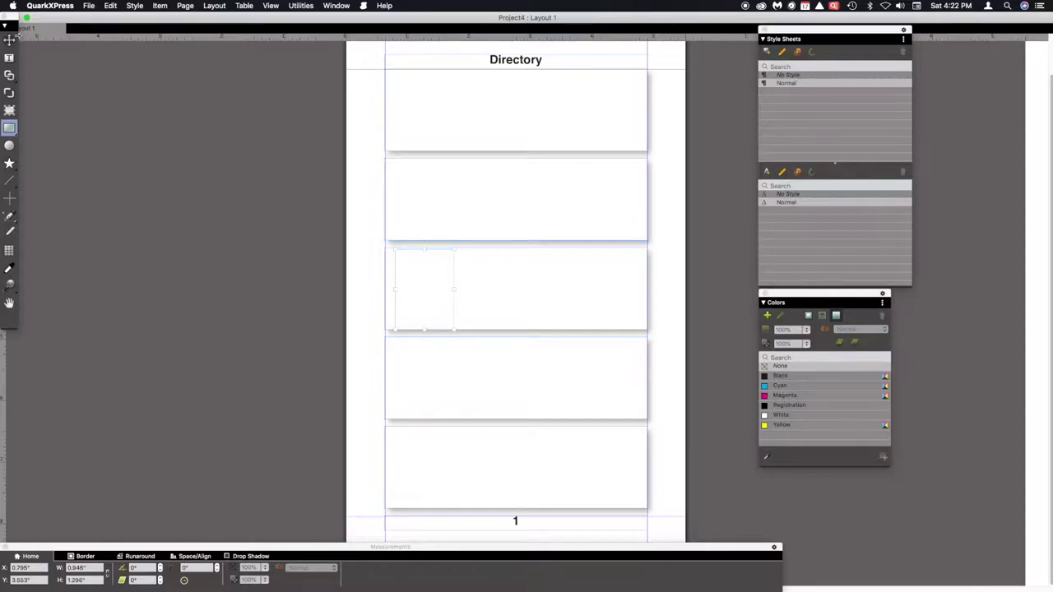
left_click(9, 40)
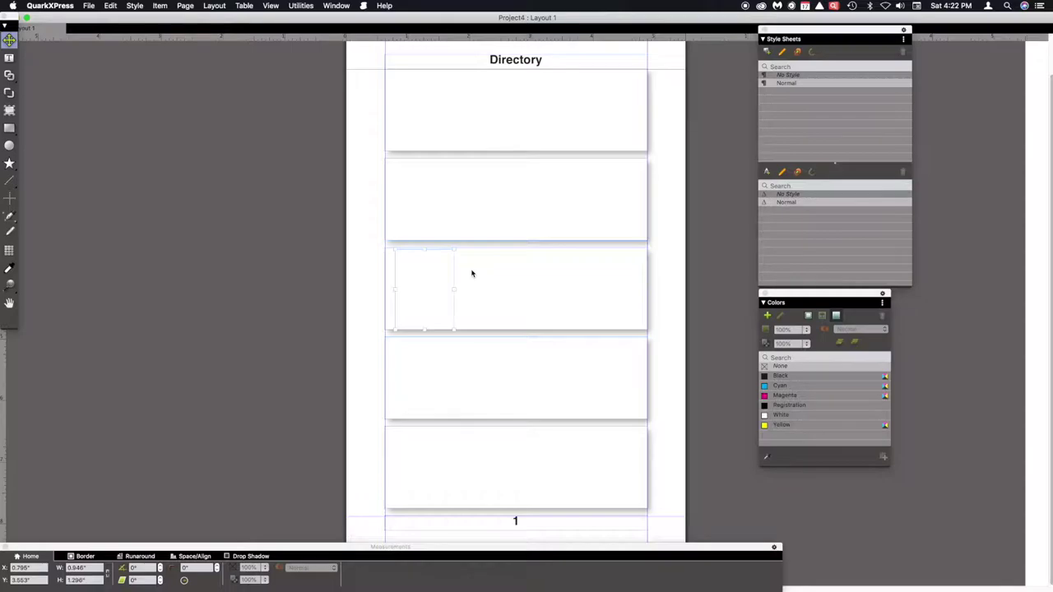
- Duplicate the small box beside itself at about 3.07" wide, and move both boxes together to about X 0.472", Y 3.882"
left_click_drag(434, 277, 498, 286)
left_click_drag(517, 290, 650, 299)
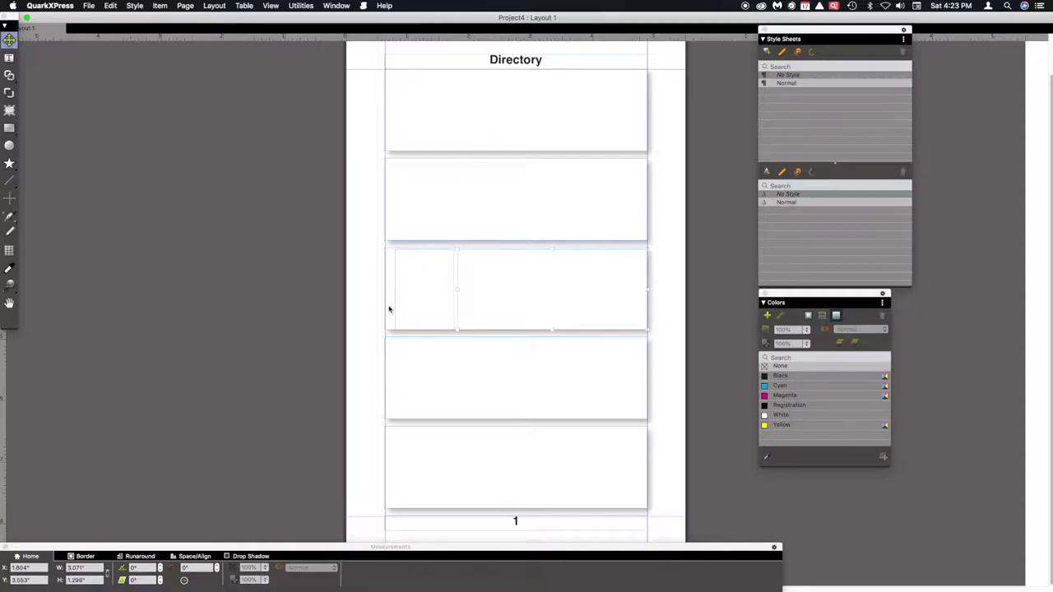
left_click_drag(408, 308, 389, 330)
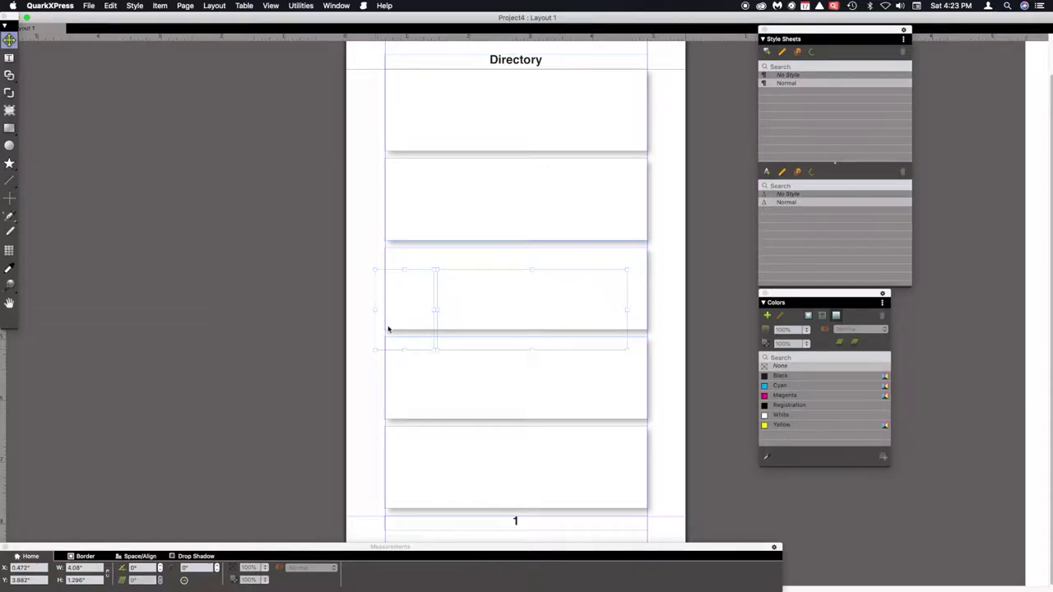
left_click(364, 253)
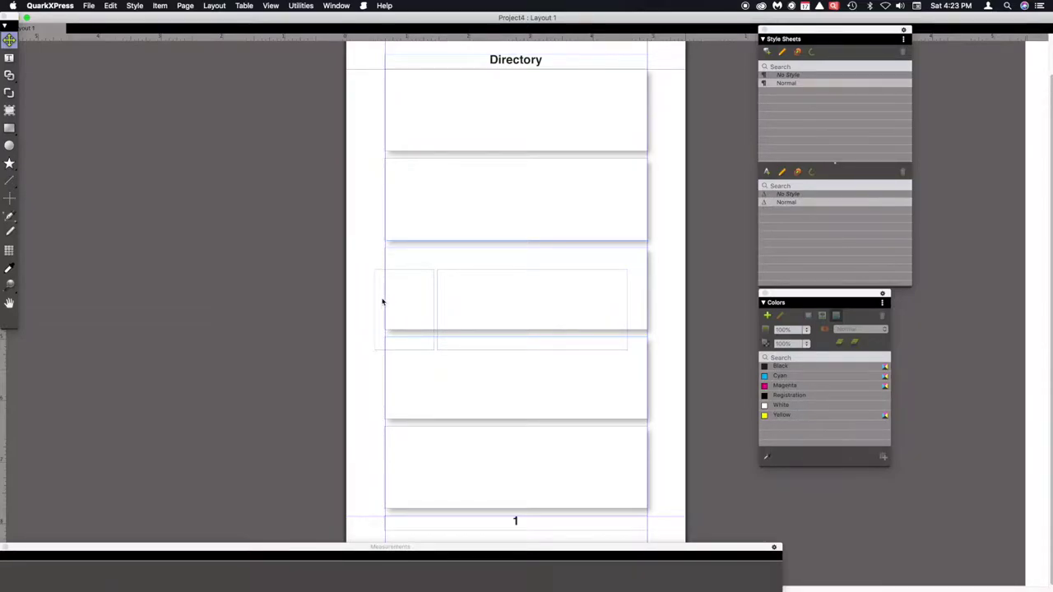
- Cut the narrow box and paste it as an anchored box into the uppermost text box
left_click(381, 302)
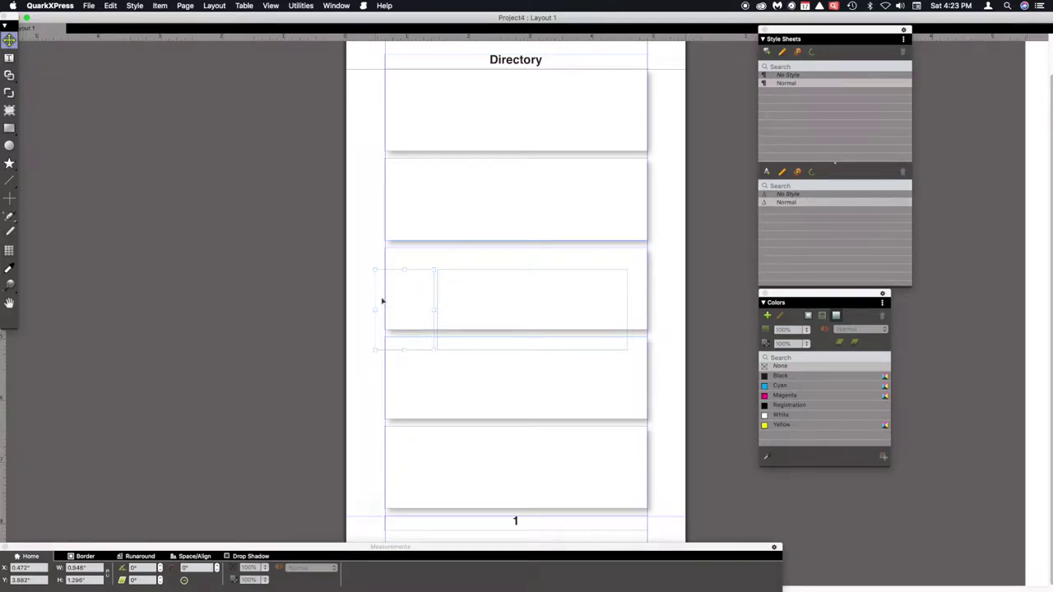
left_click(381, 302)
left_click(9, 58)
left_click(413, 97)
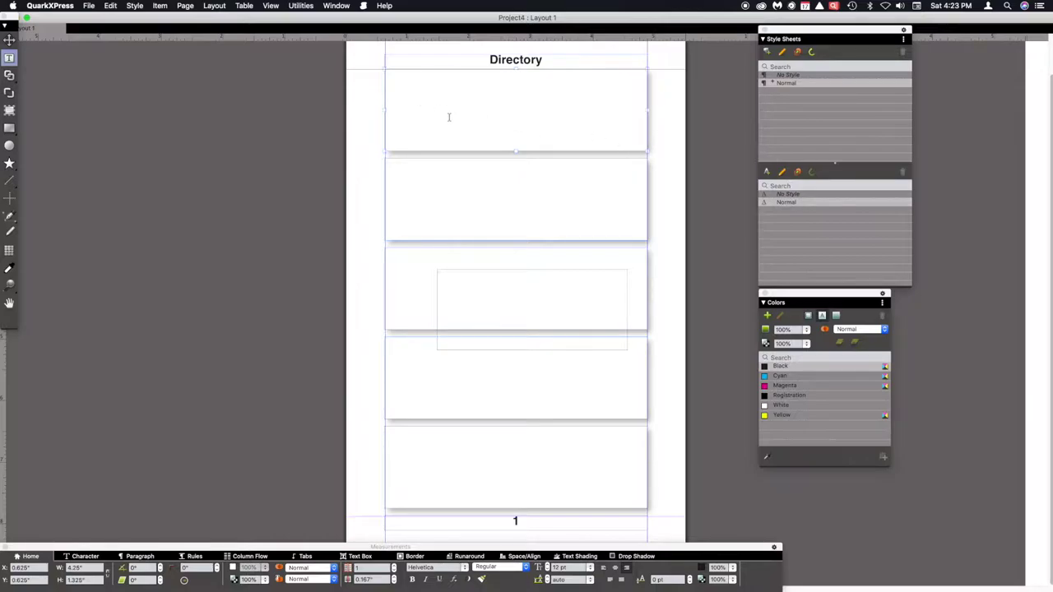
key("super+z")
- Cut the wide box and paste it as an anchored box in front of the narrow one in the uppermost text box
left_click(9, 41)
left_click(467, 296)
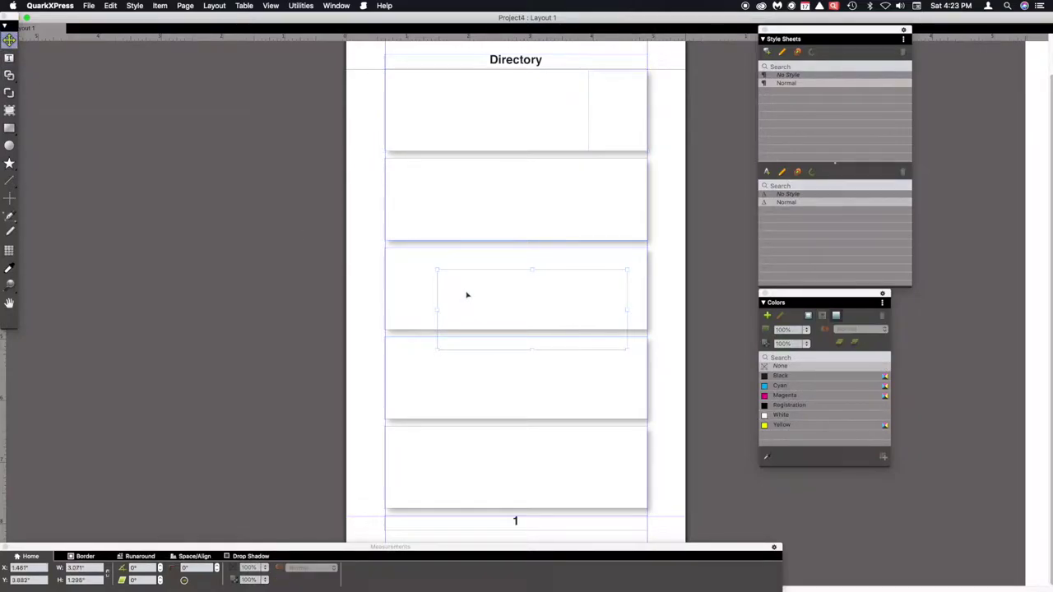
key("Delete")
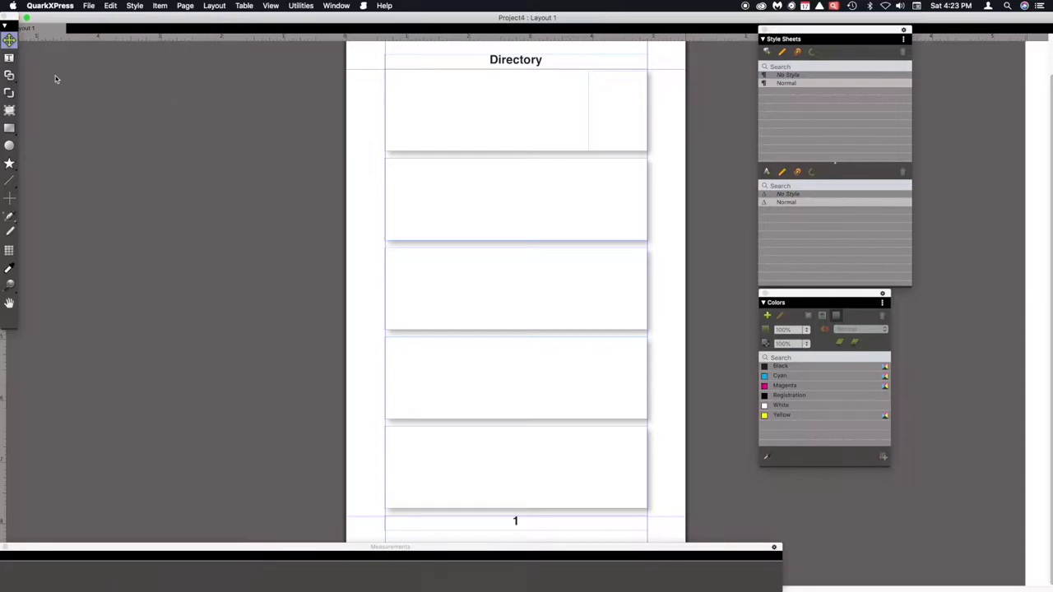
left_click(9, 58)
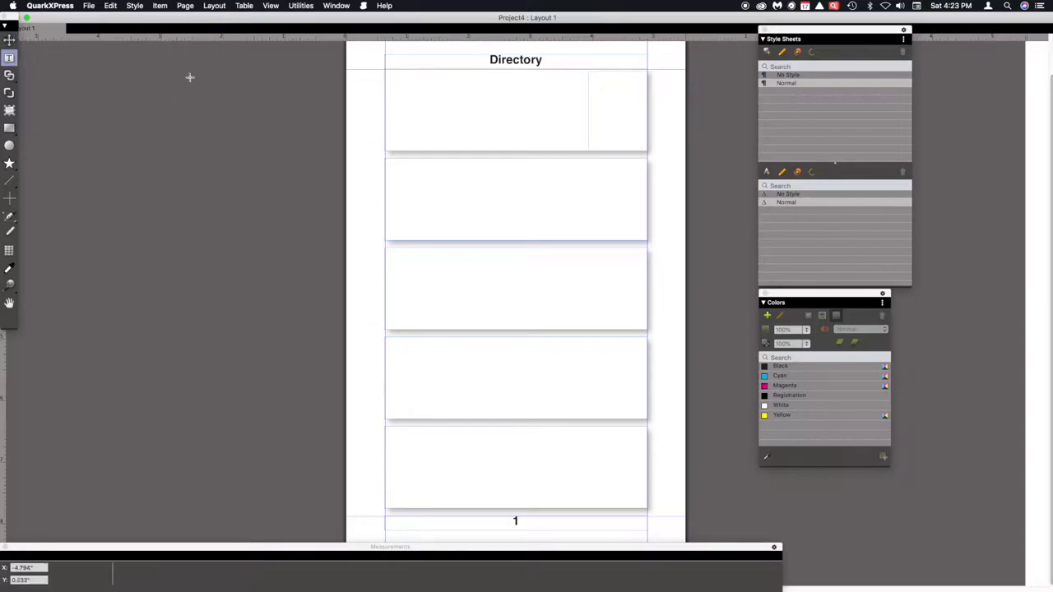
left_click(422, 90)
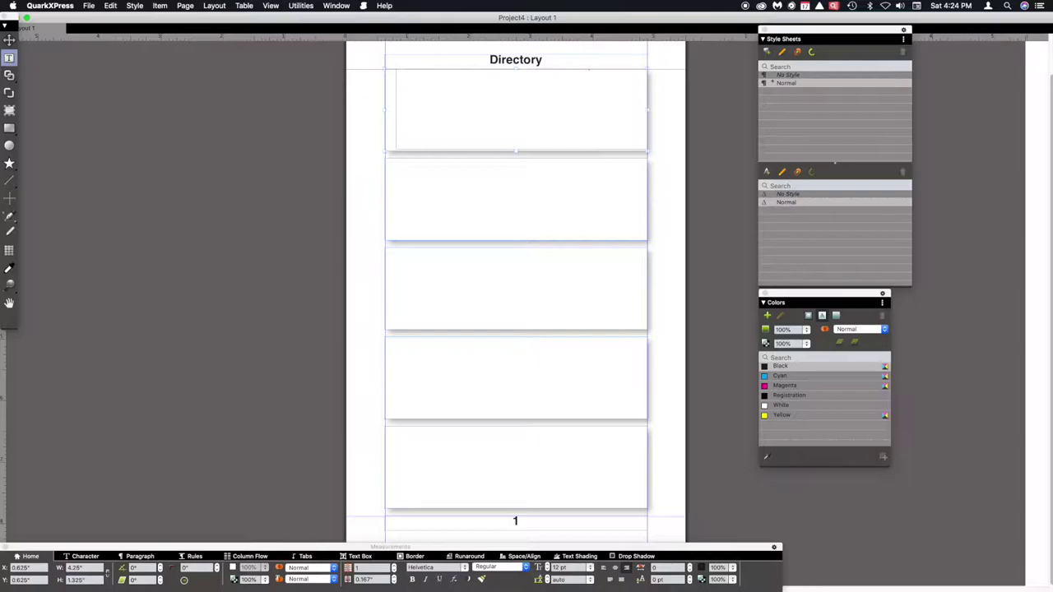
- Examine the text cursor positions between and in front of the two anchored boxes
left_click(9, 40)
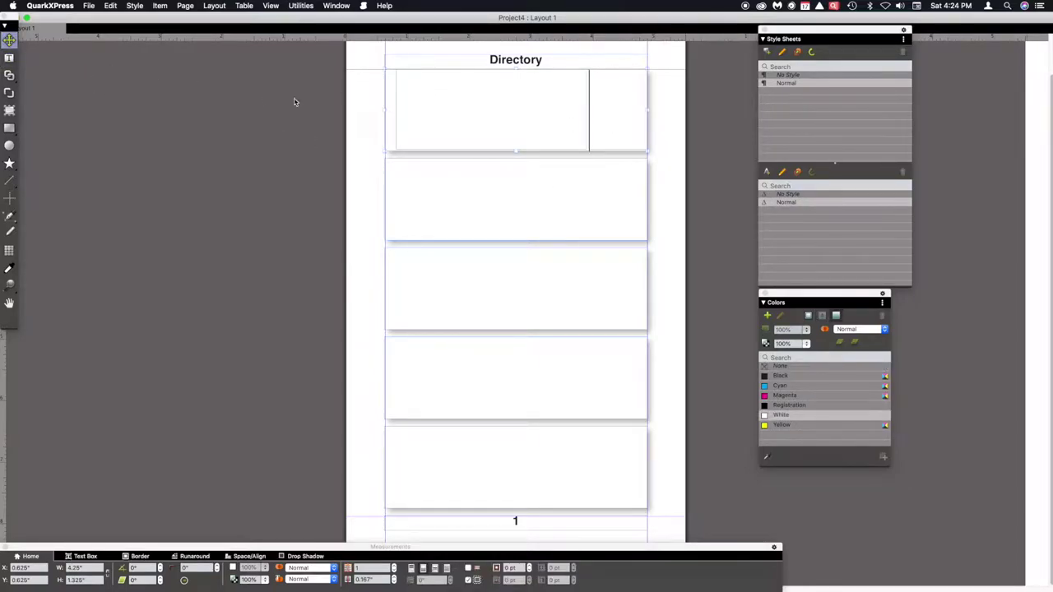
left_click(10, 57)
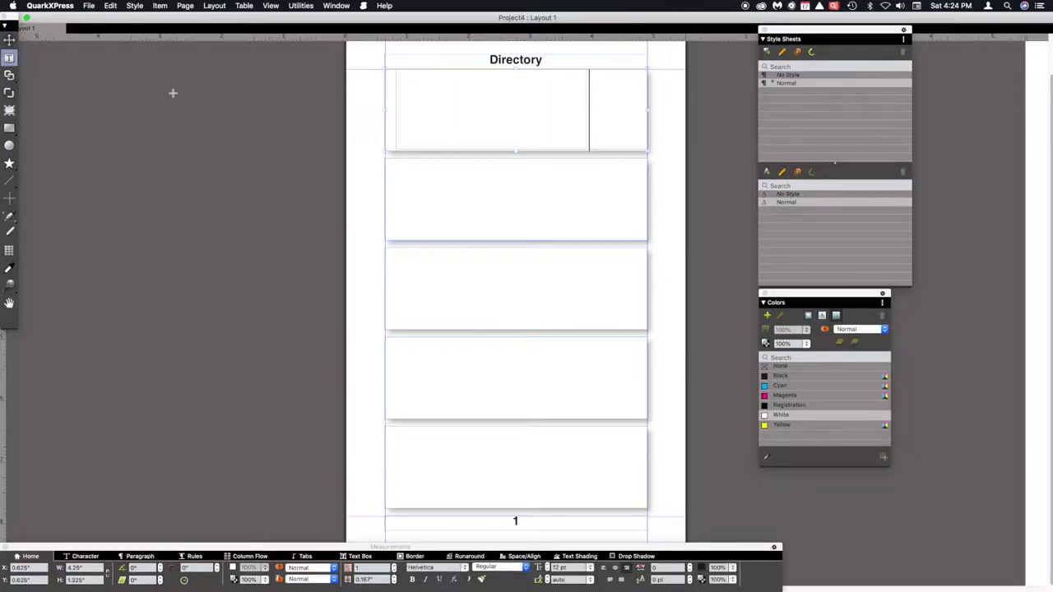
left_click(568, 99)
left_click(398, 121)
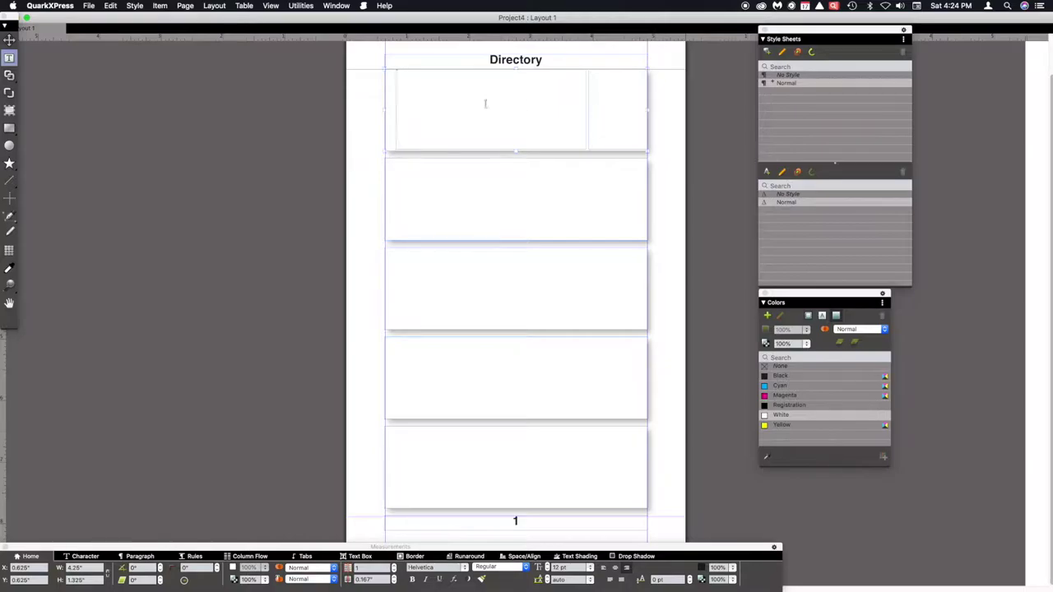
- Widen the larger anchored box leftward to about 3.163" and place the text cursor in front of it
left_click(10, 41)
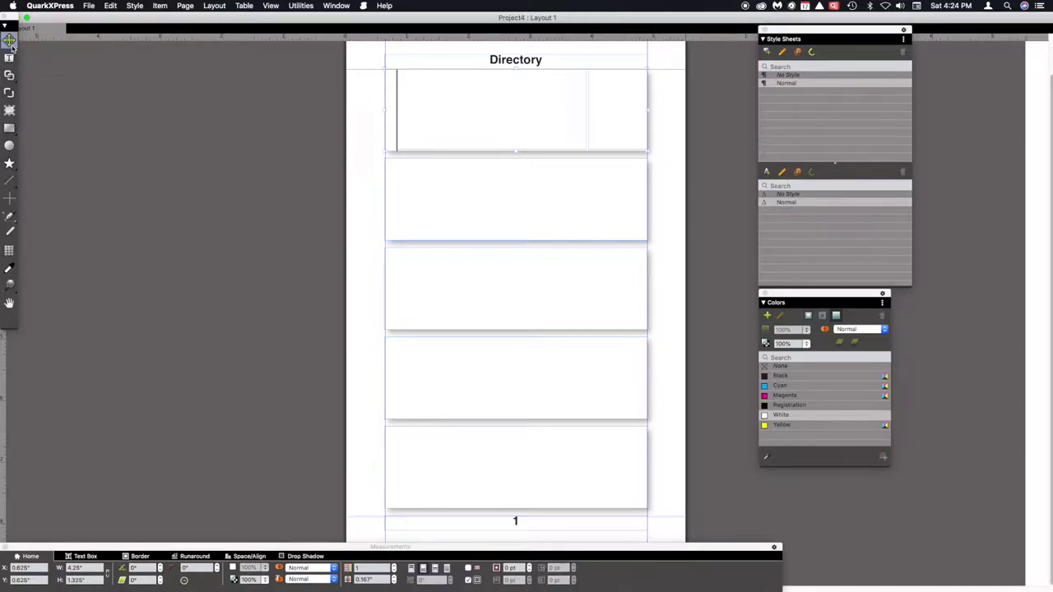
left_click(420, 113)
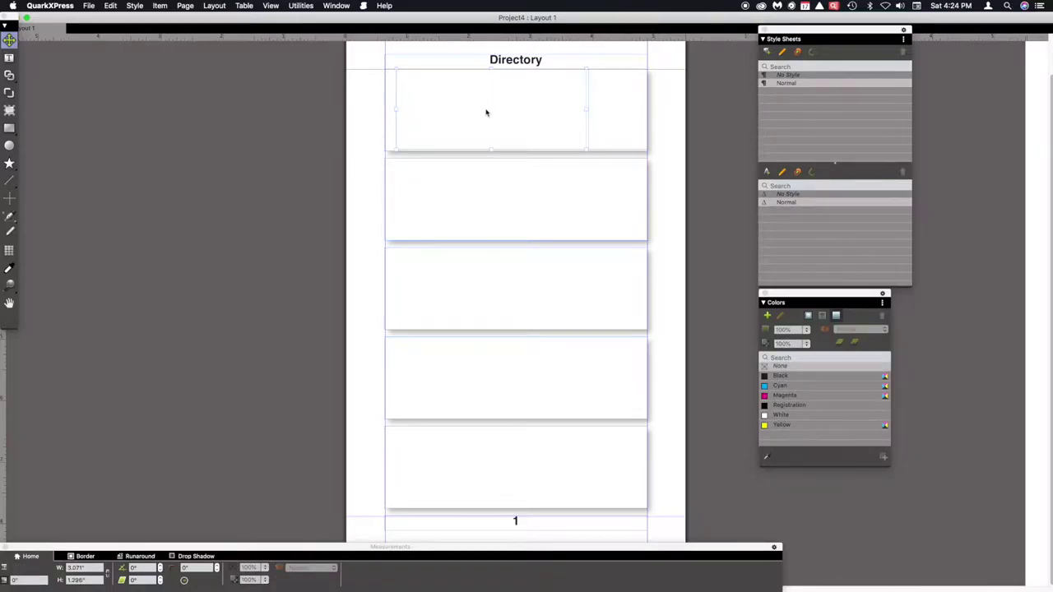
left_click_drag(395, 109, 391, 109)
key("t")
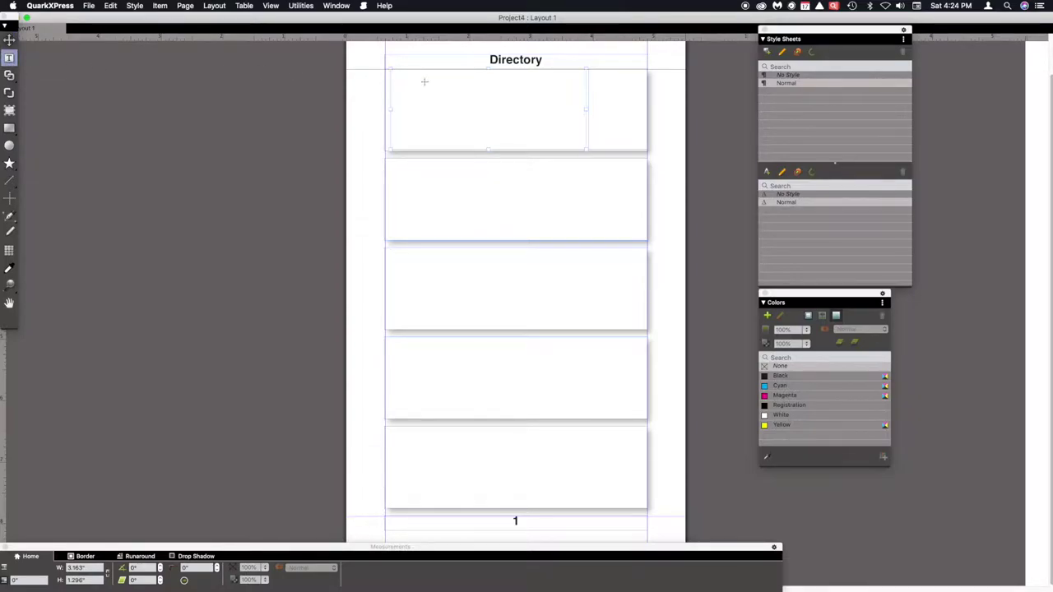
left_click(389, 86)
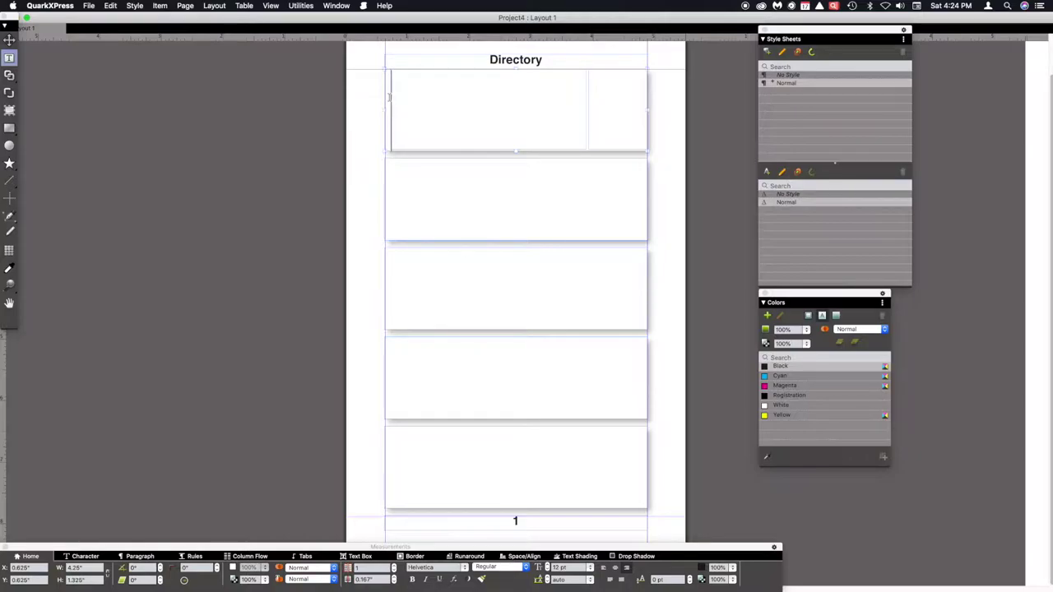
- Import the first portrait PNG from the People Pics folder into the narrow anchored box
left_click(9, 40)
left_click(448, 134)
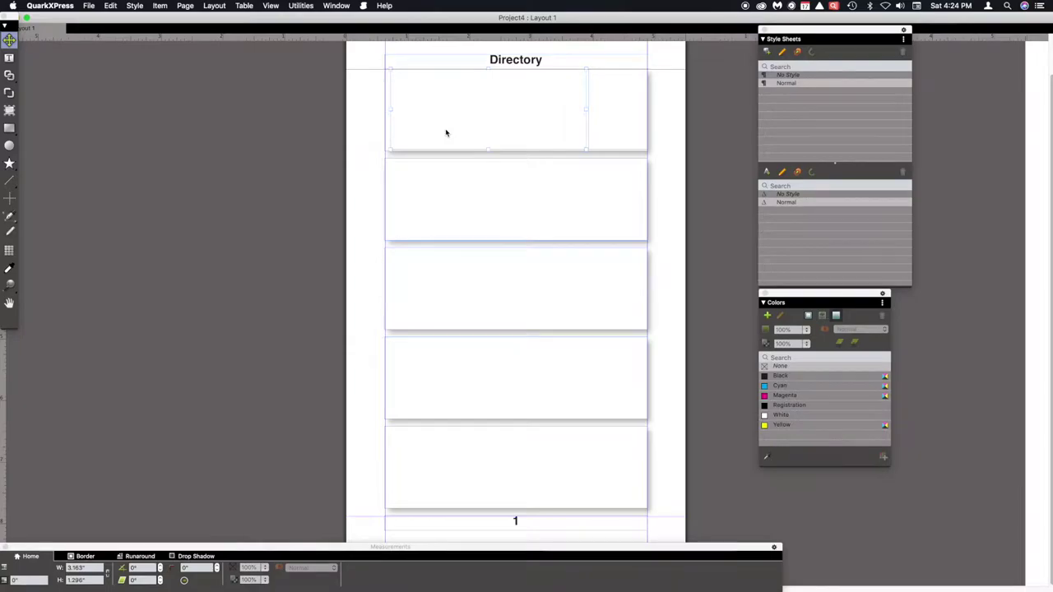
left_click(615, 134)
key("super+e")
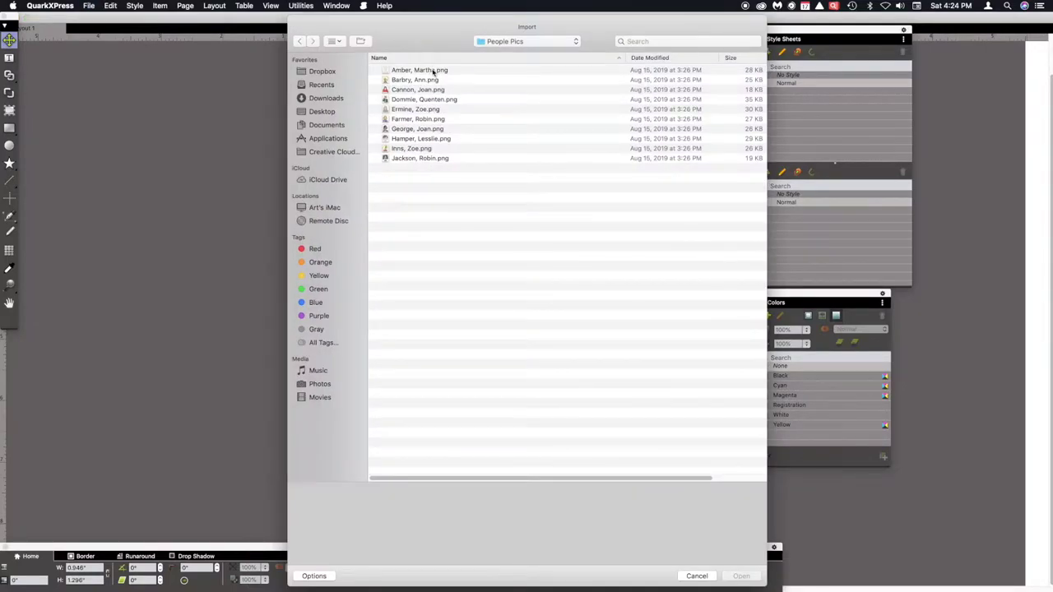
left_click(433, 71)
left_click(736, 578)
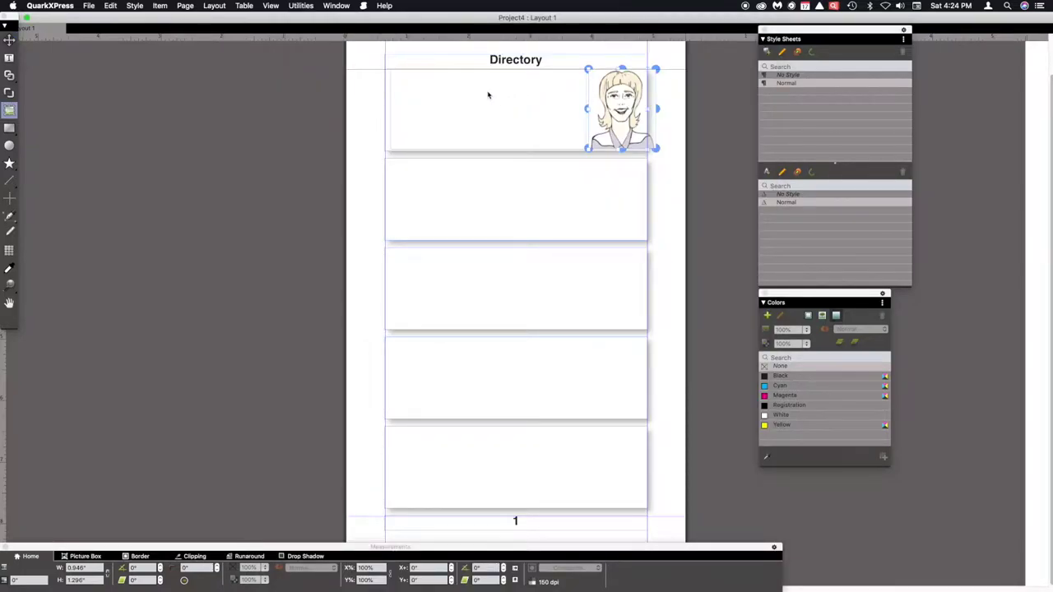
- Import Untitled.txt from the Misc folder into the wide anchored box
left_click(459, 96)
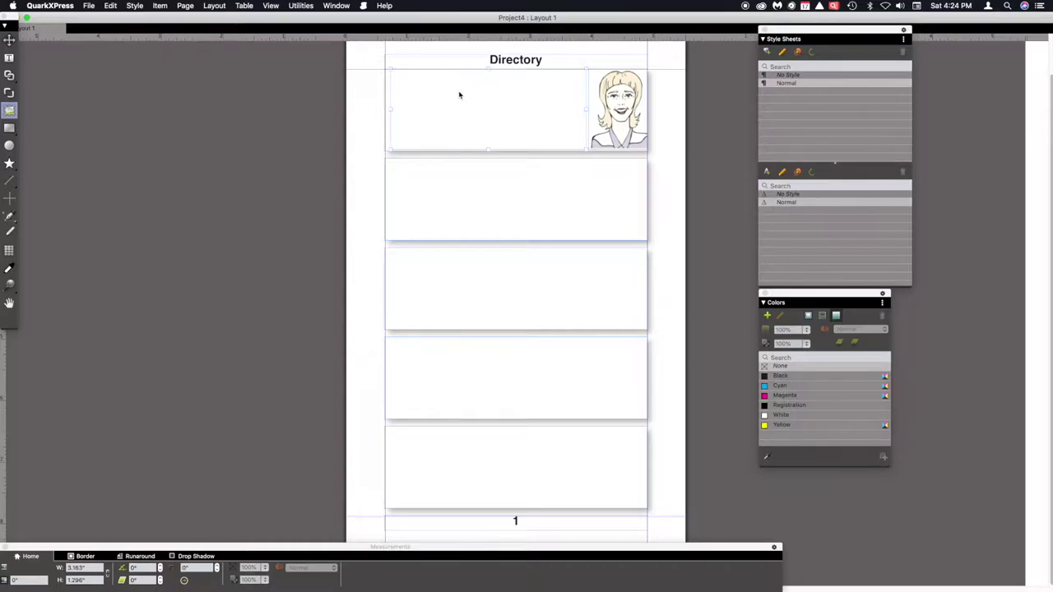
key("super+e")
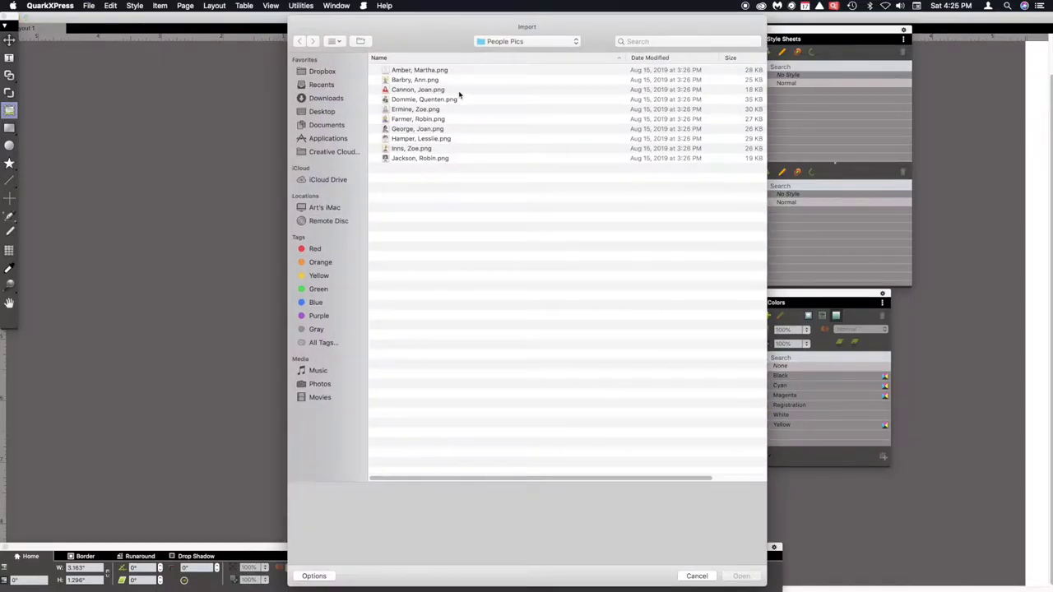
left_click(501, 43)
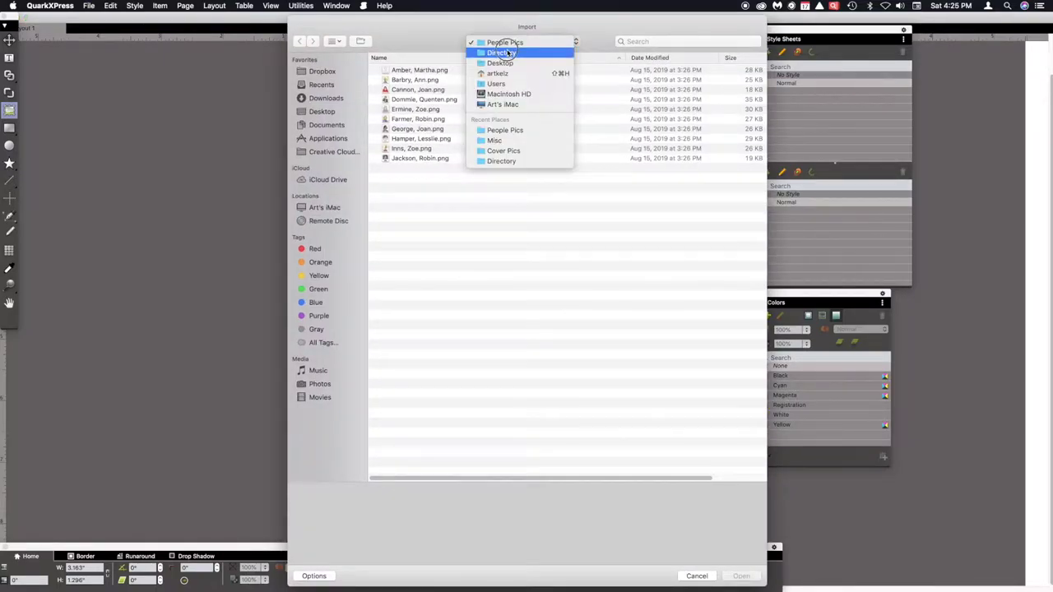
left_click(507, 53)
double_click(446, 99)
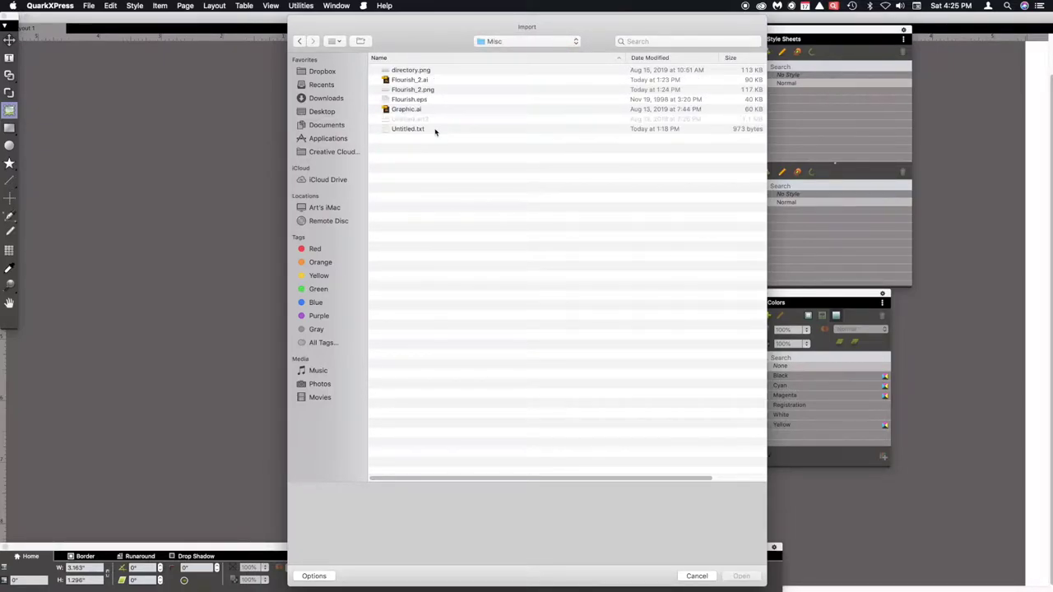
left_click(435, 129)
double_click(435, 129)
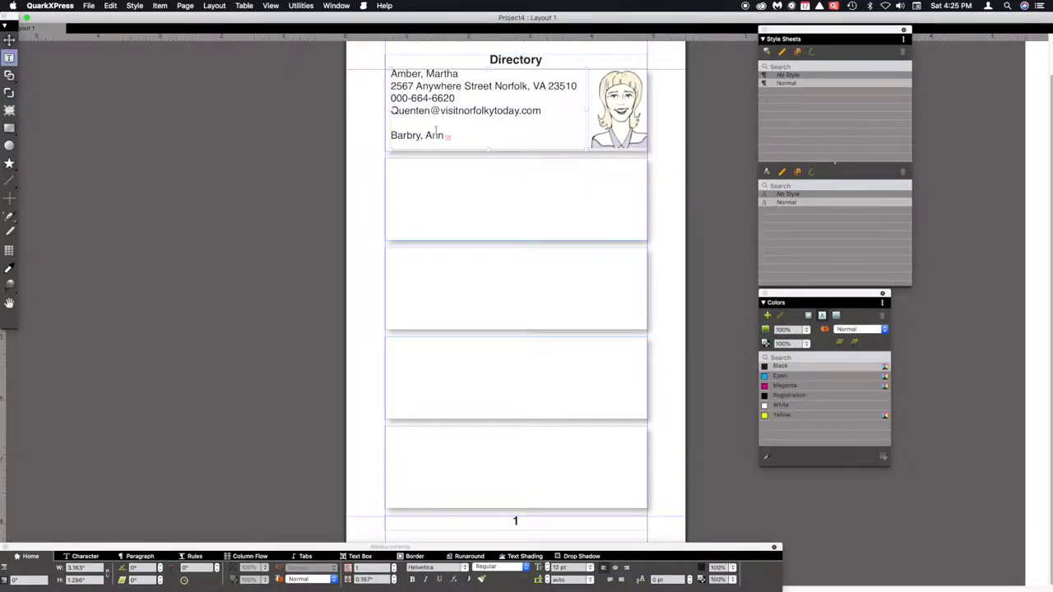
- Delete all the imported text after the first person's e-mail line, keeping only that directory entry
left_click(543, 113)
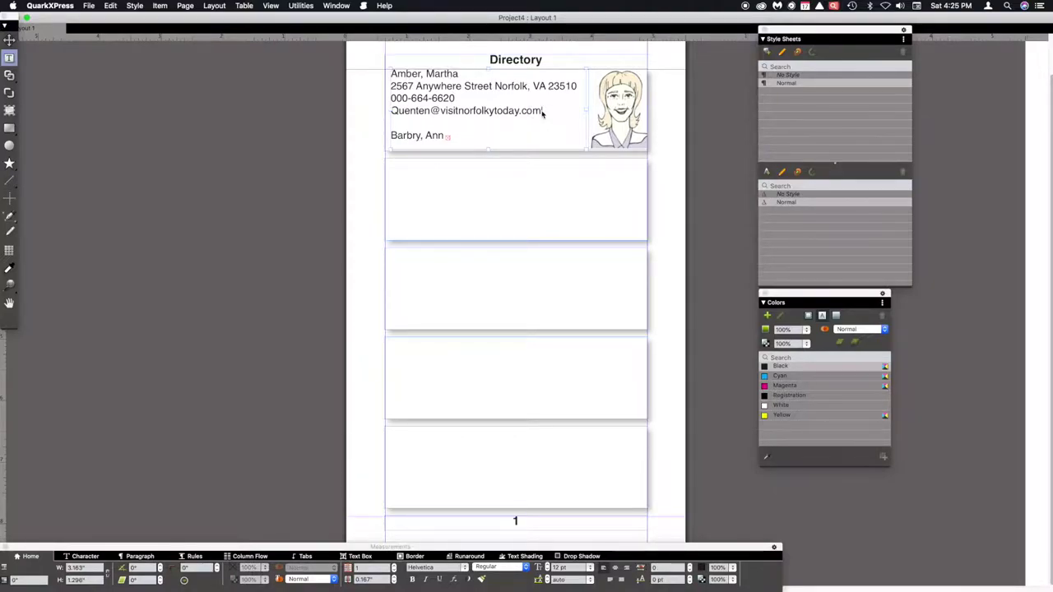
key("shift+Down")
key("shift+Down")
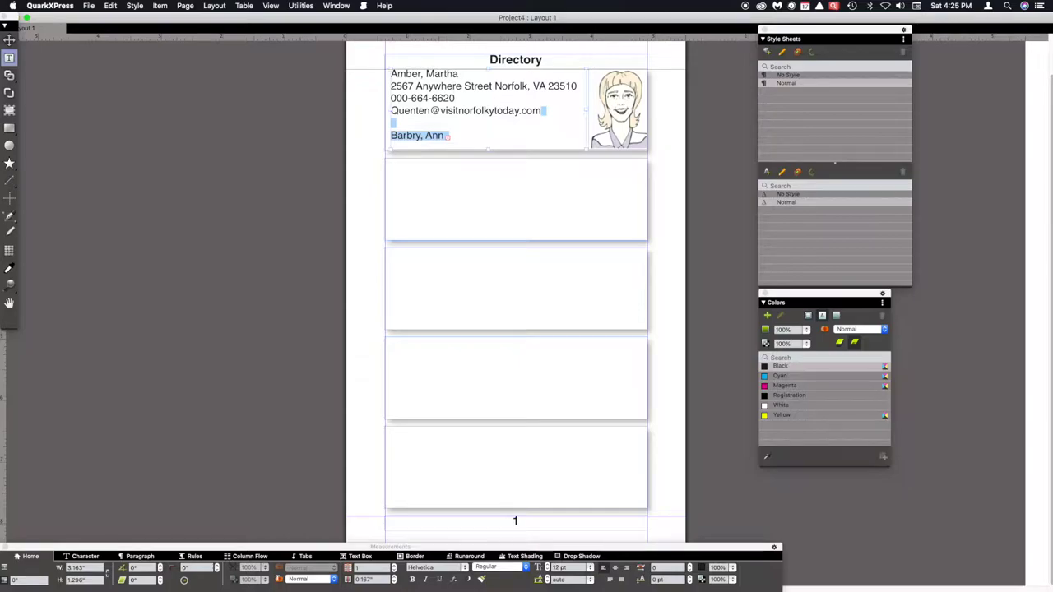
key("BackSpace")
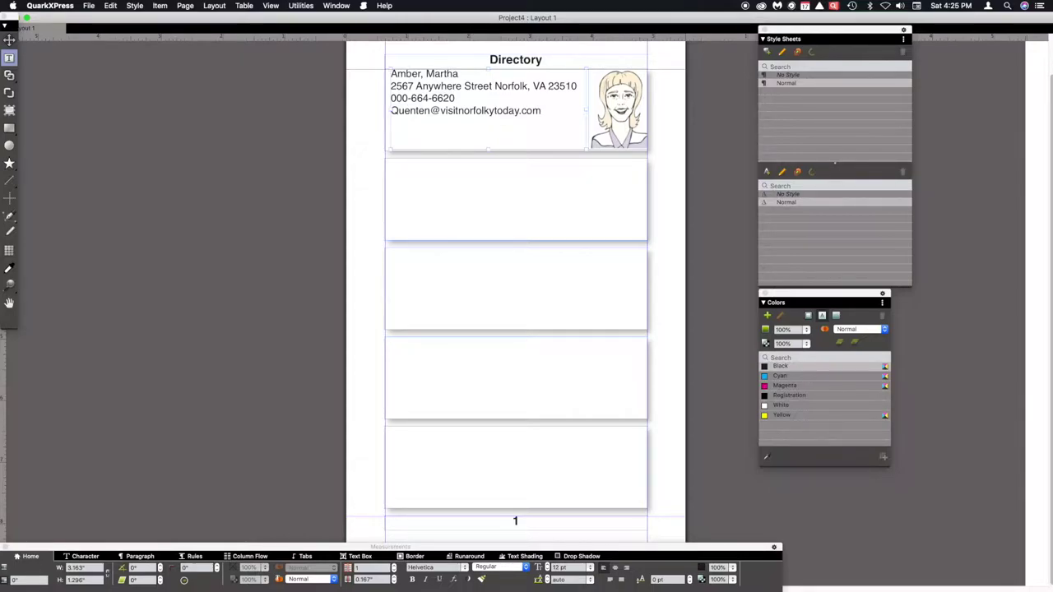
left_click(9, 39)
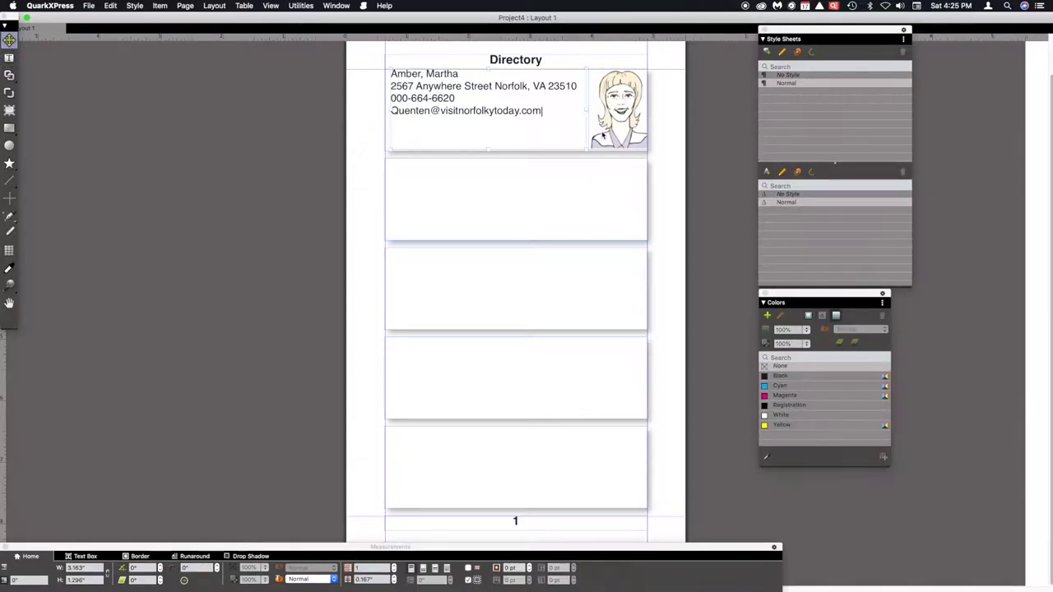
- Format the name line of the first directory entry in Bold at 14 pt
left_click(675, 135)
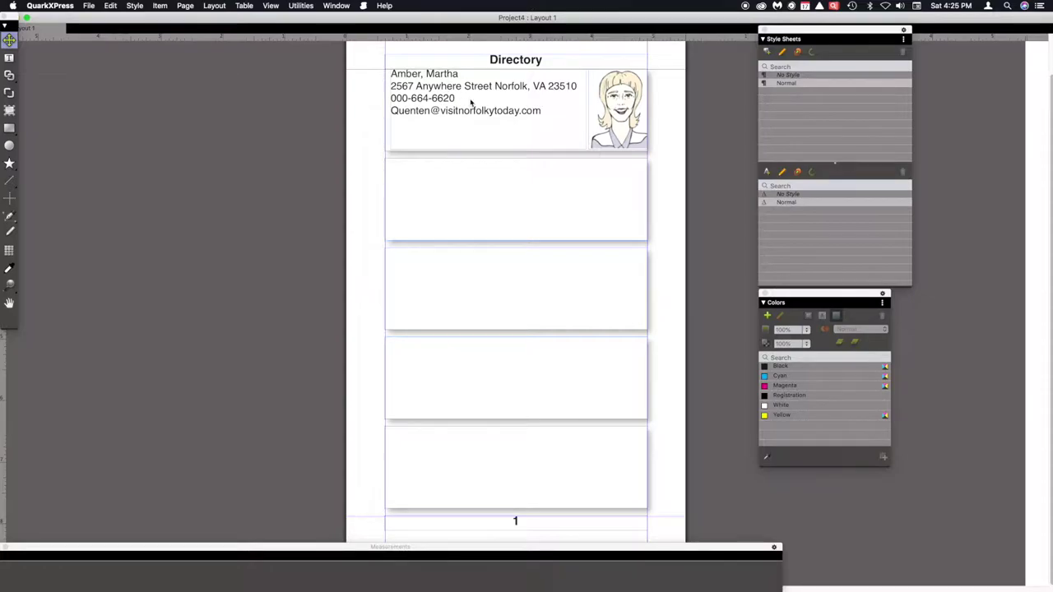
left_click(461, 75)
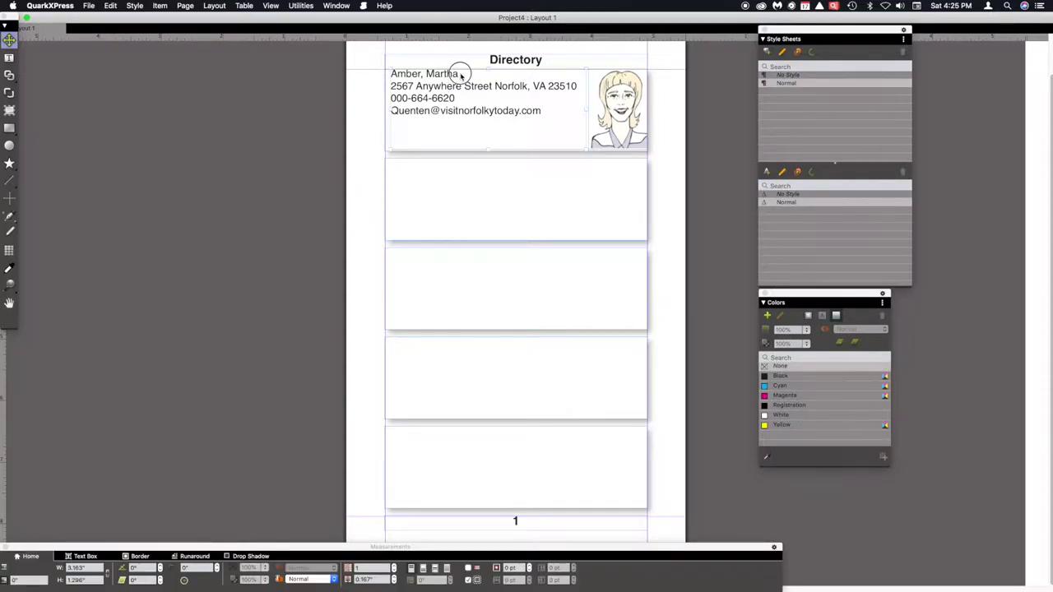
double_click(461, 75)
left_click_drag(459, 74, 392, 74)
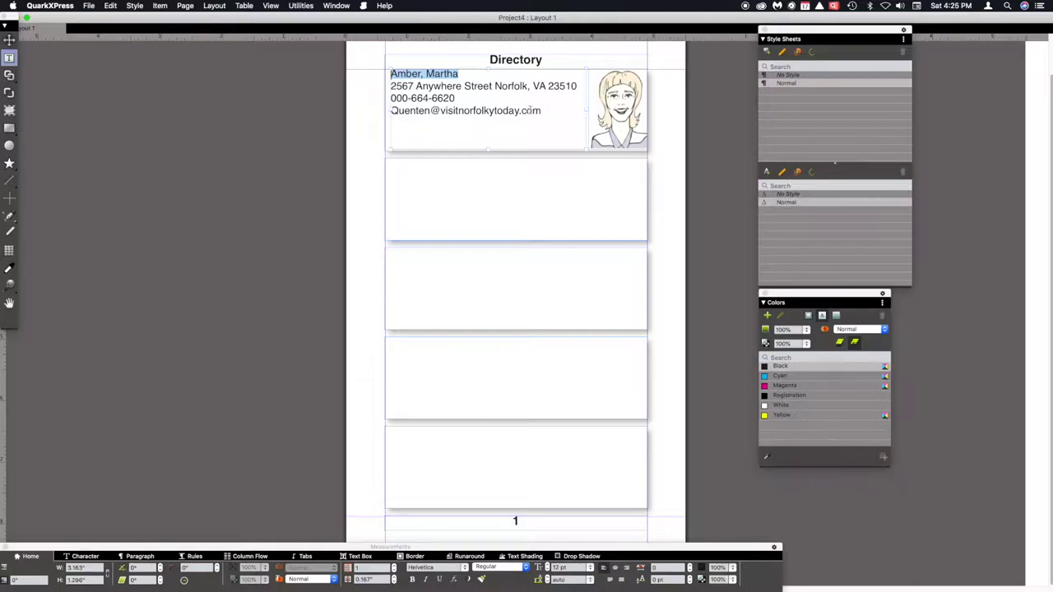
left_click(87, 557)
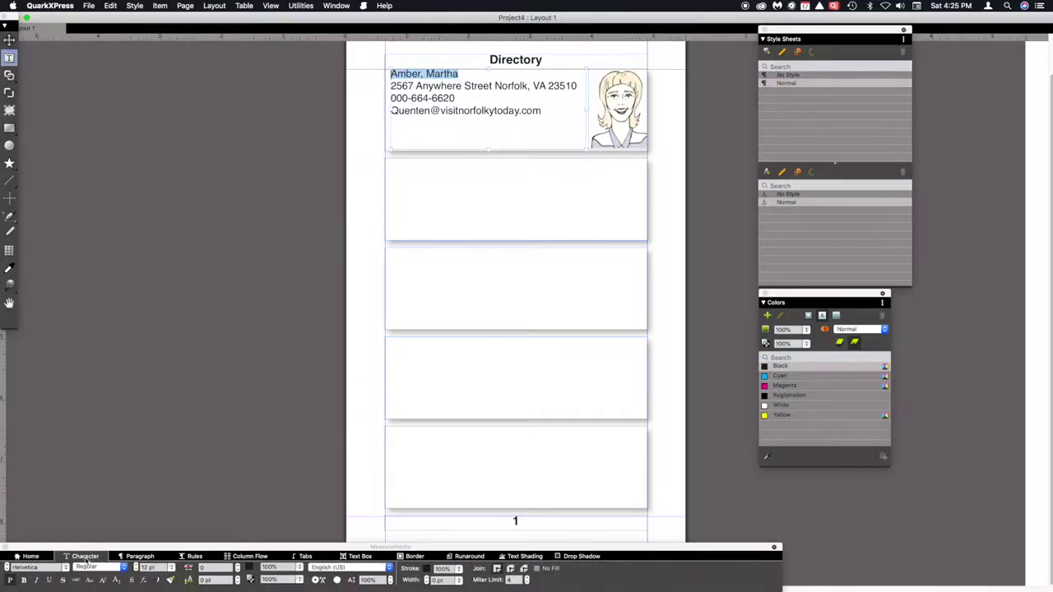
left_click(124, 568)
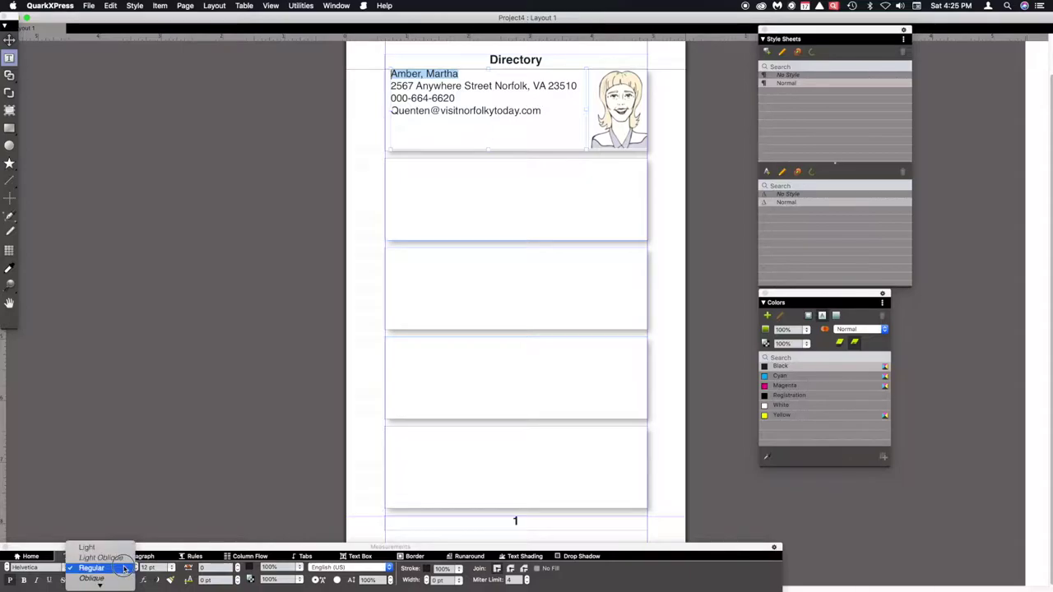
left_click(107, 569)
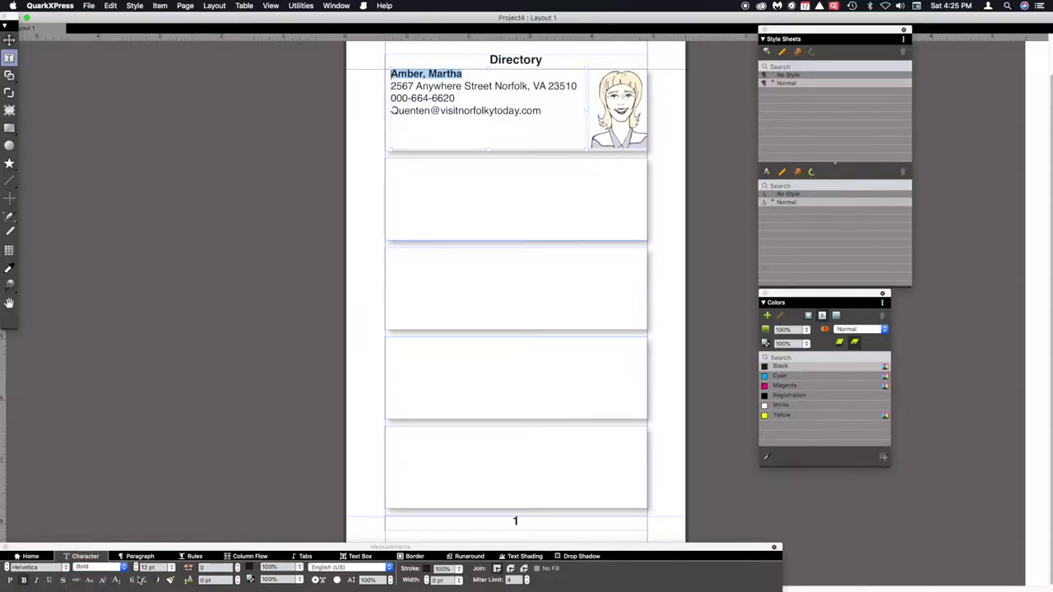
left_click(171, 568)
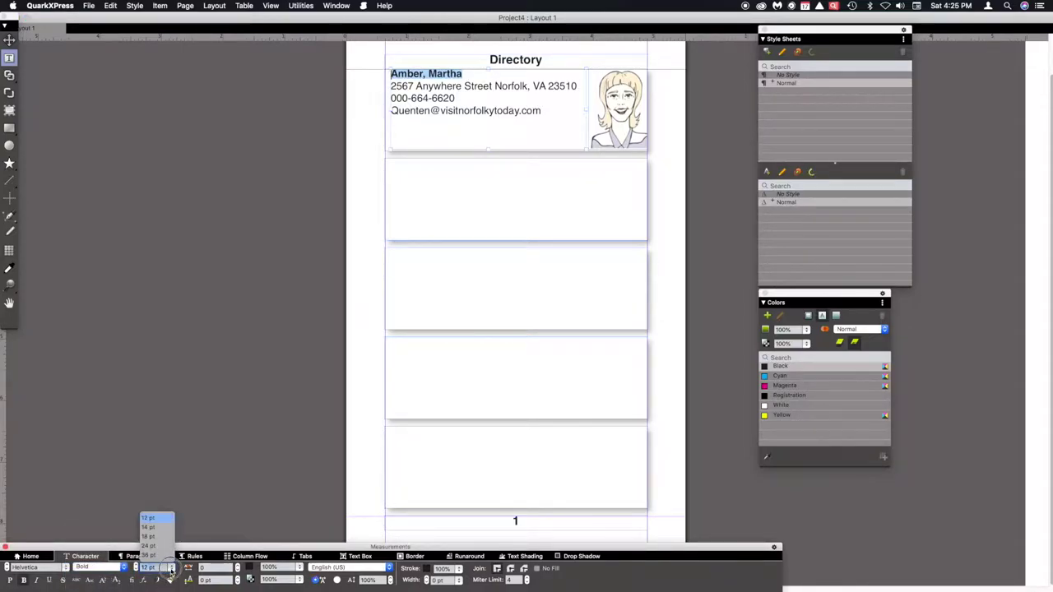
left_click(153, 528)
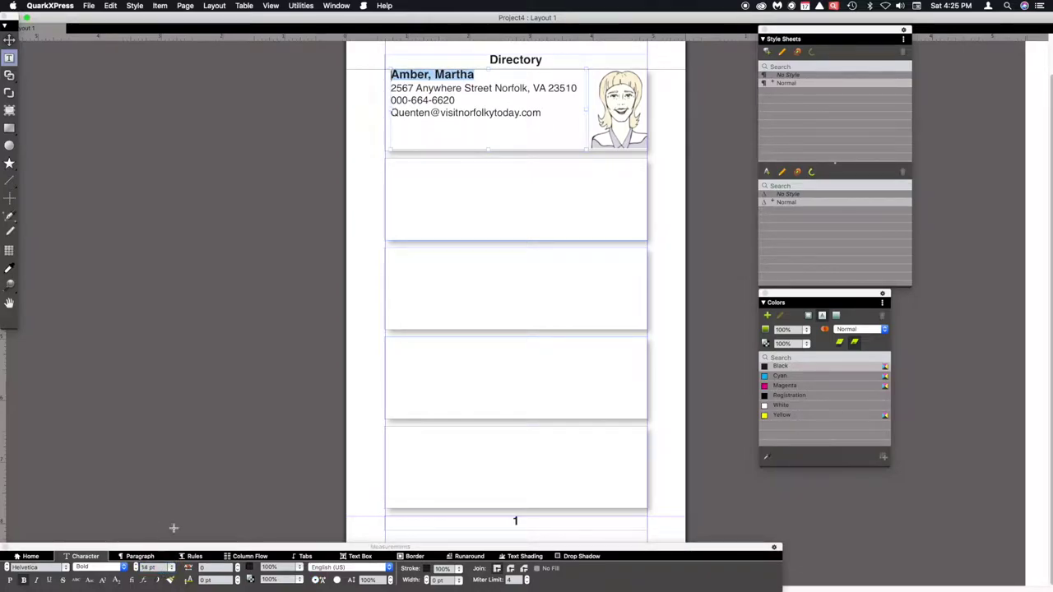
- Format the phone number line of the first entry in Bold Oblique at 13 pt
left_click(436, 95)
left_click_drag(457, 99, 393, 102)
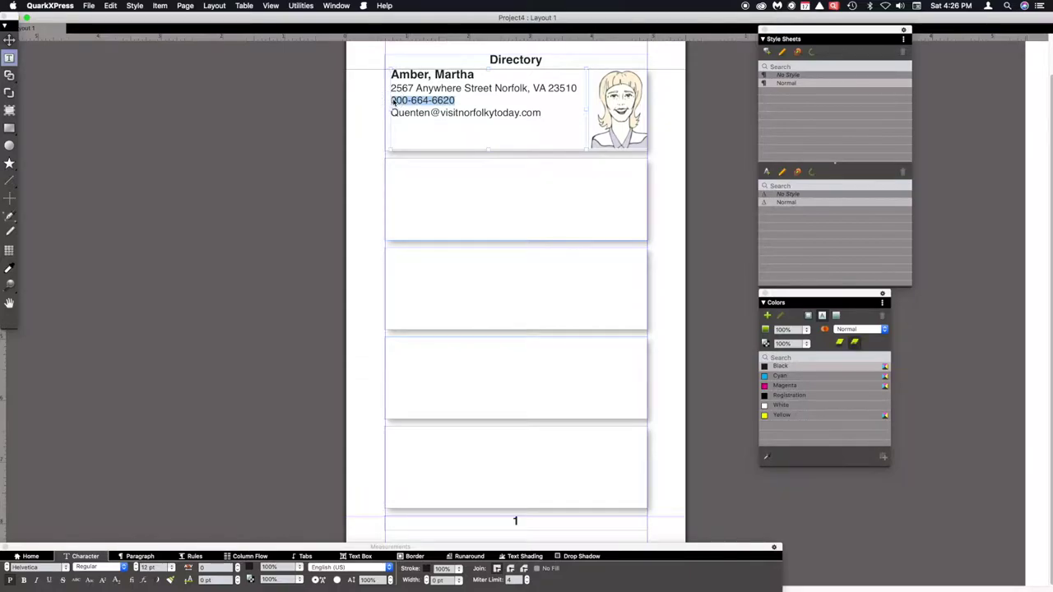
left_click(124, 568)
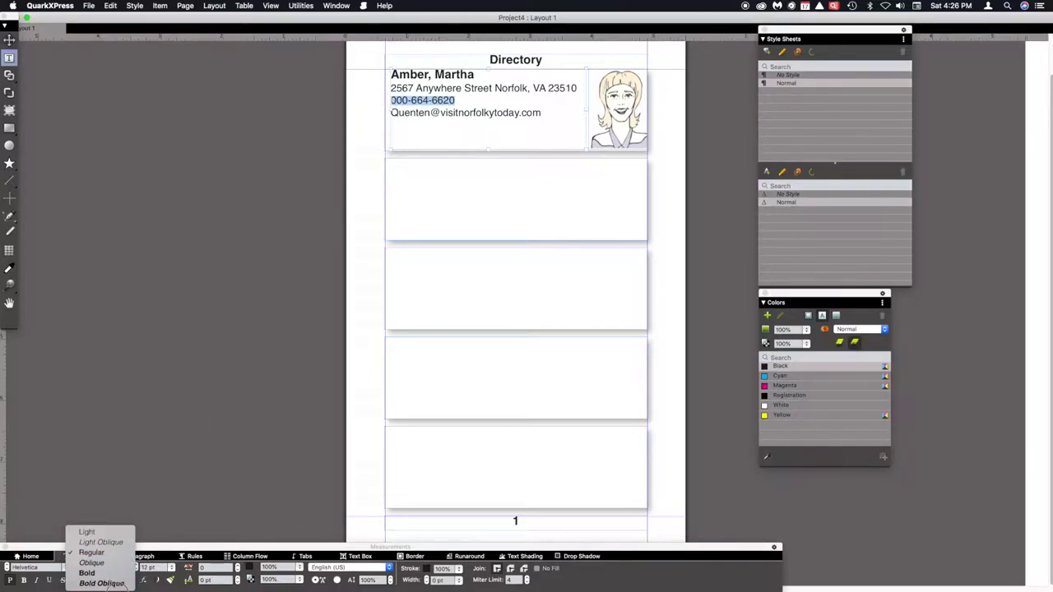
left_click(102, 584)
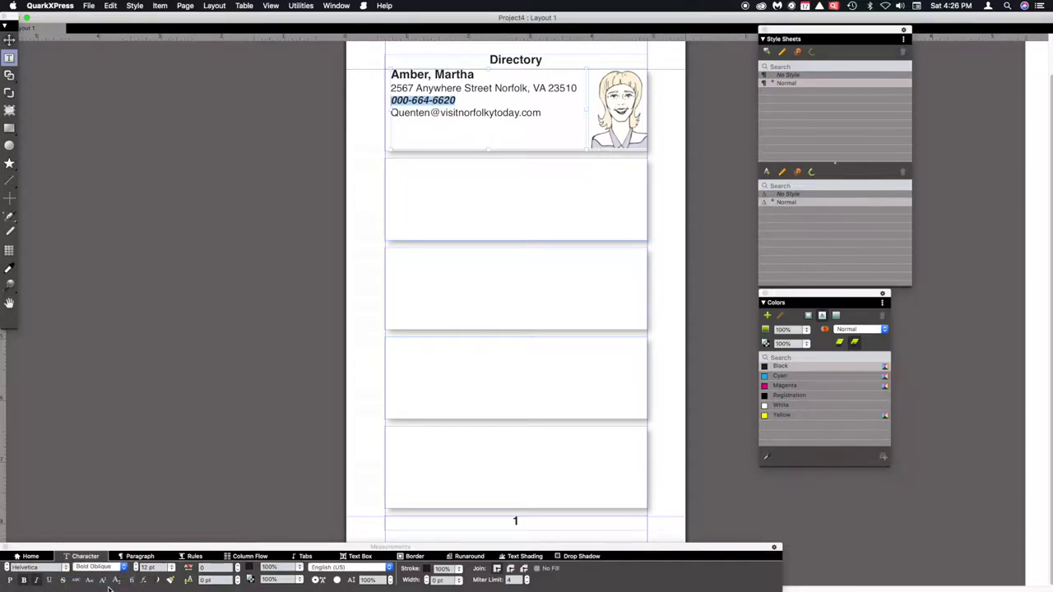
left_click(170, 568)
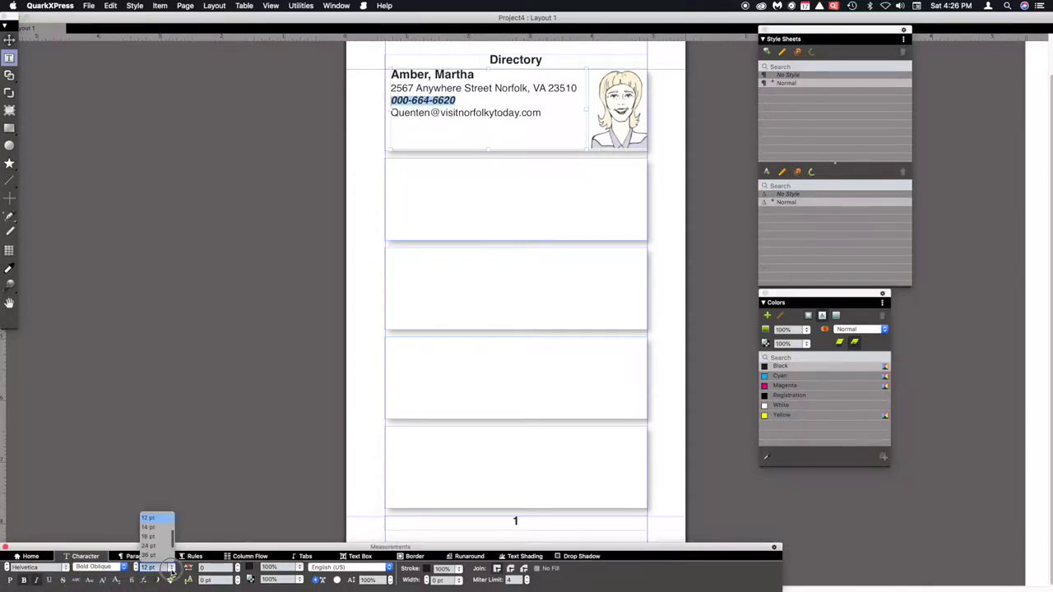
left_click(79, 514)
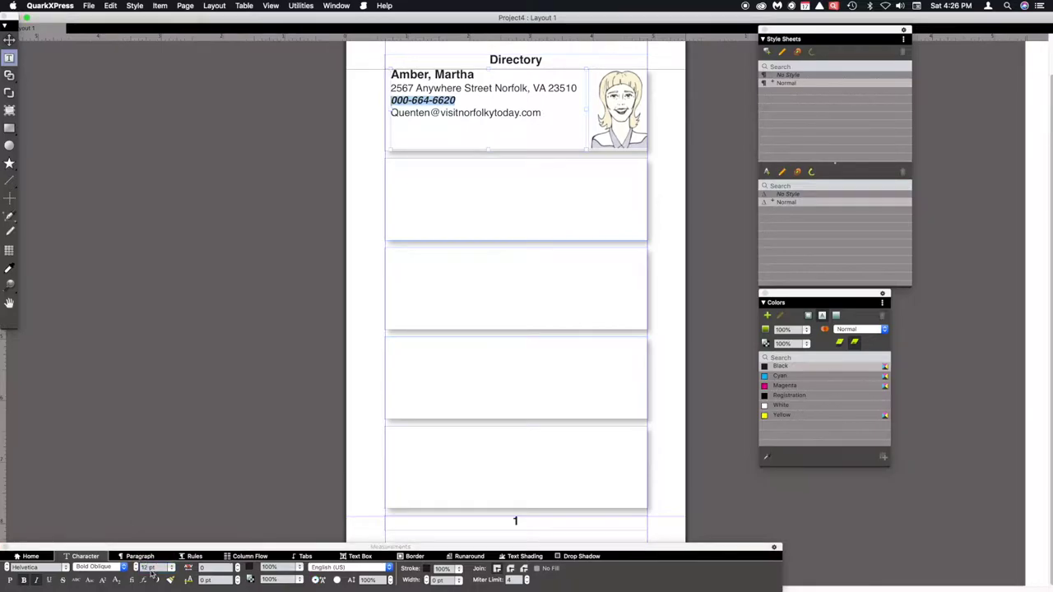
left_click(153, 567)
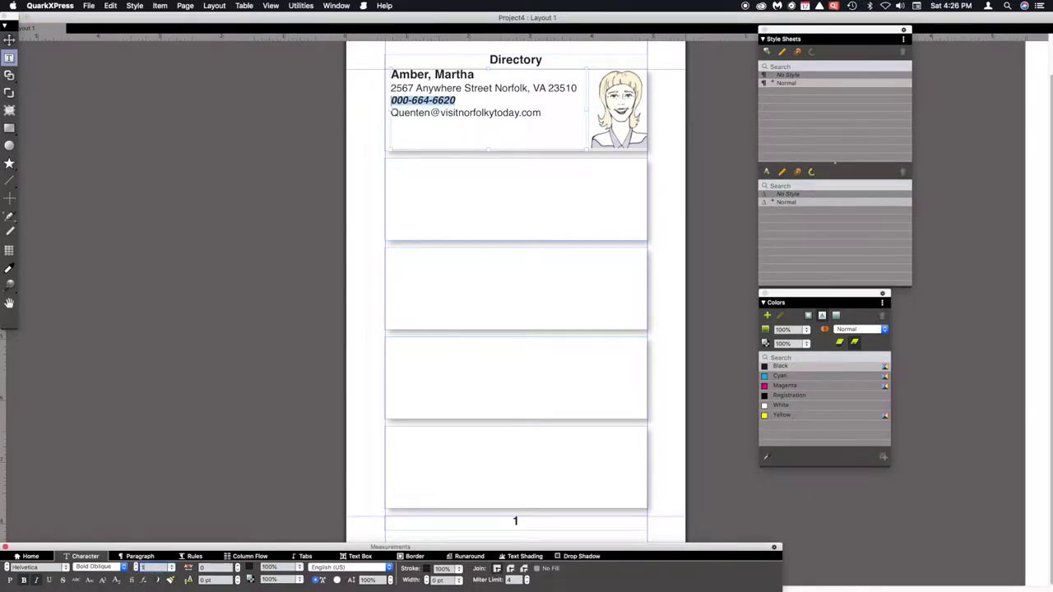
type("13")
key("Return")
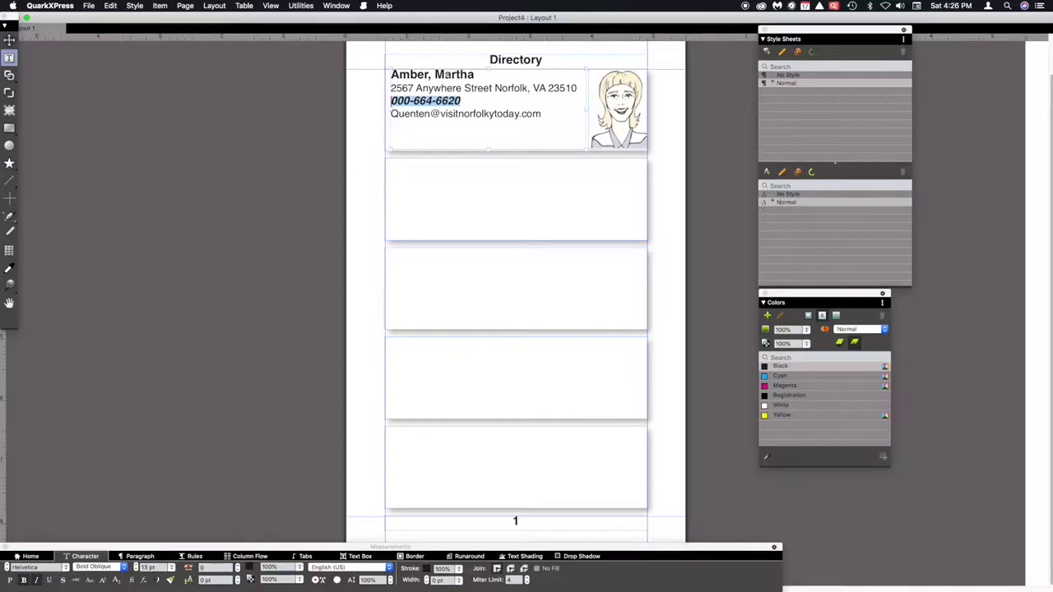
- Create a character style sheet named Body from the address line's formatting, with the keyboard equivalent Control+1
left_click_drag(410, 74, 466, 75)
left_click_drag(413, 100, 436, 103)
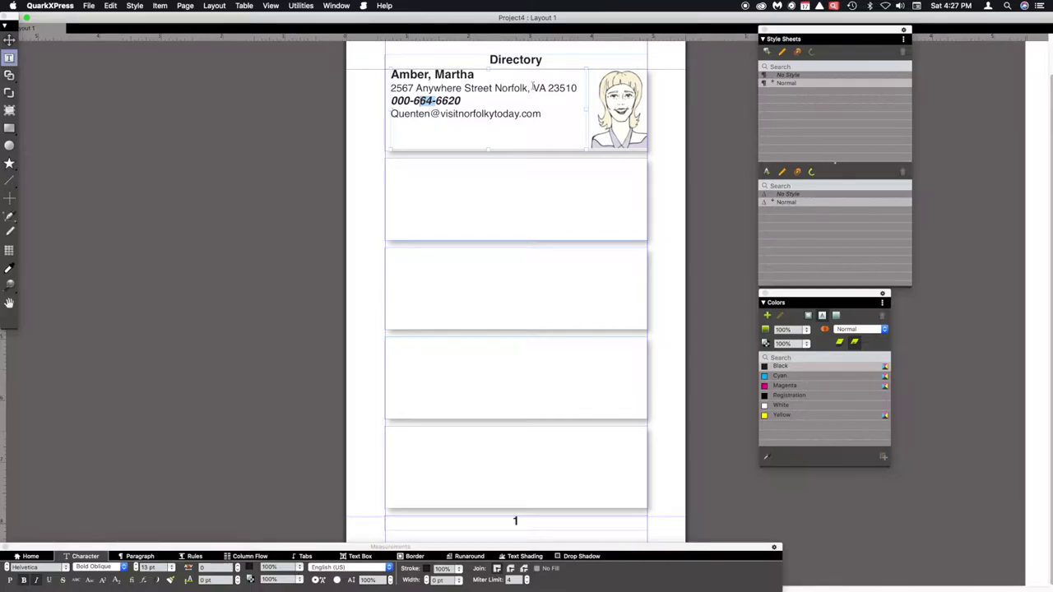
left_click_drag(484, 89, 511, 89)
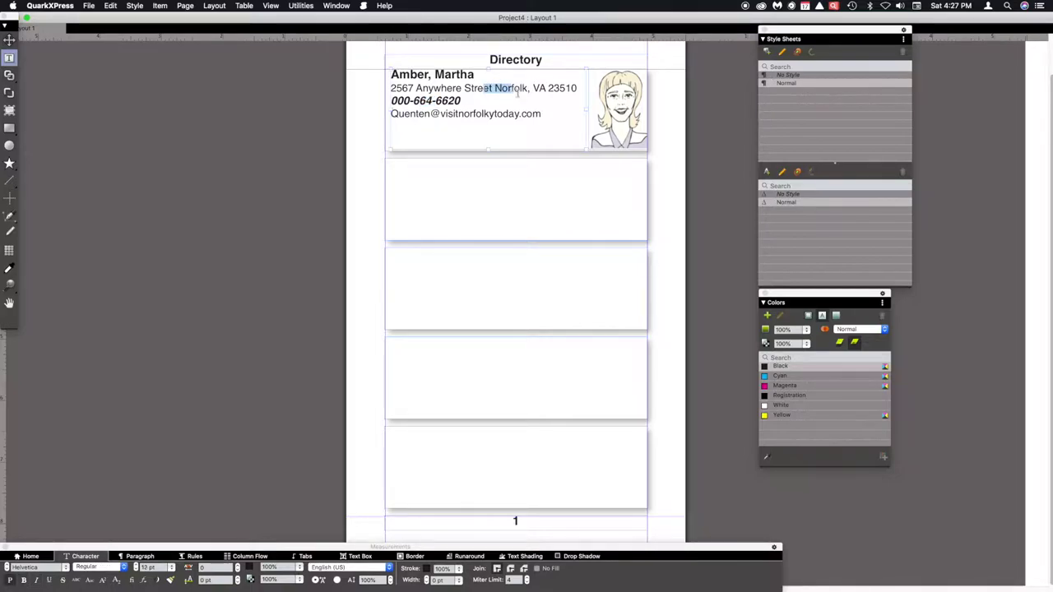
left_click(767, 175)
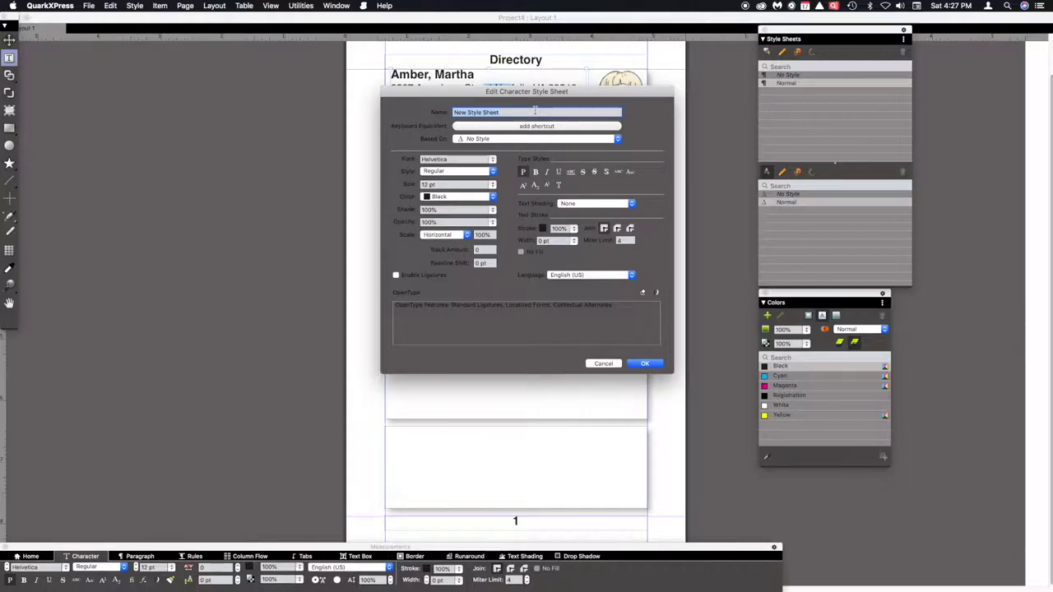
type("Body")
left_click(568, 127)
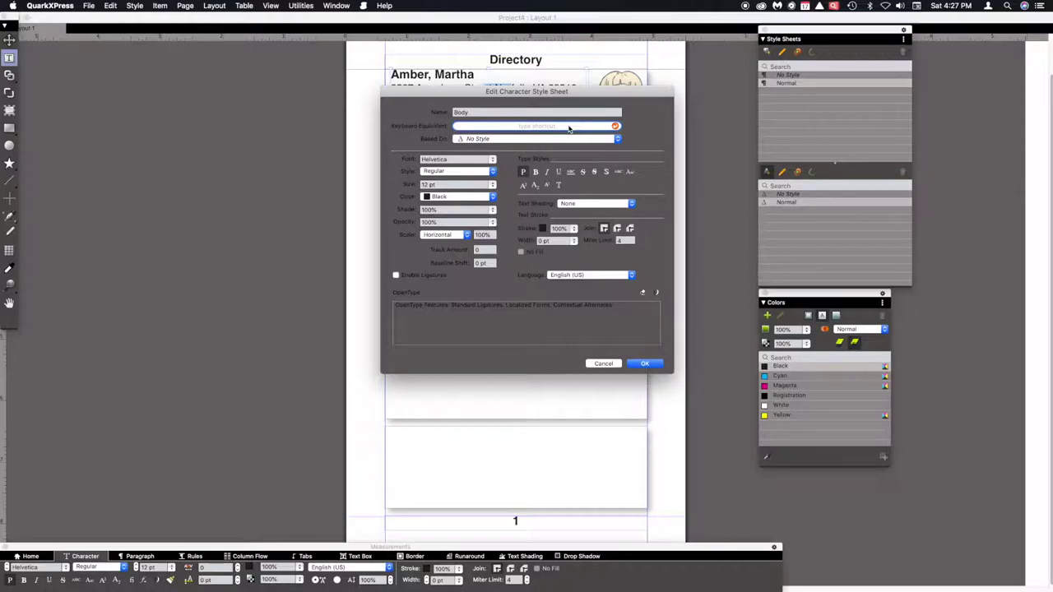
key("ctrl")
key("ctrl+1")
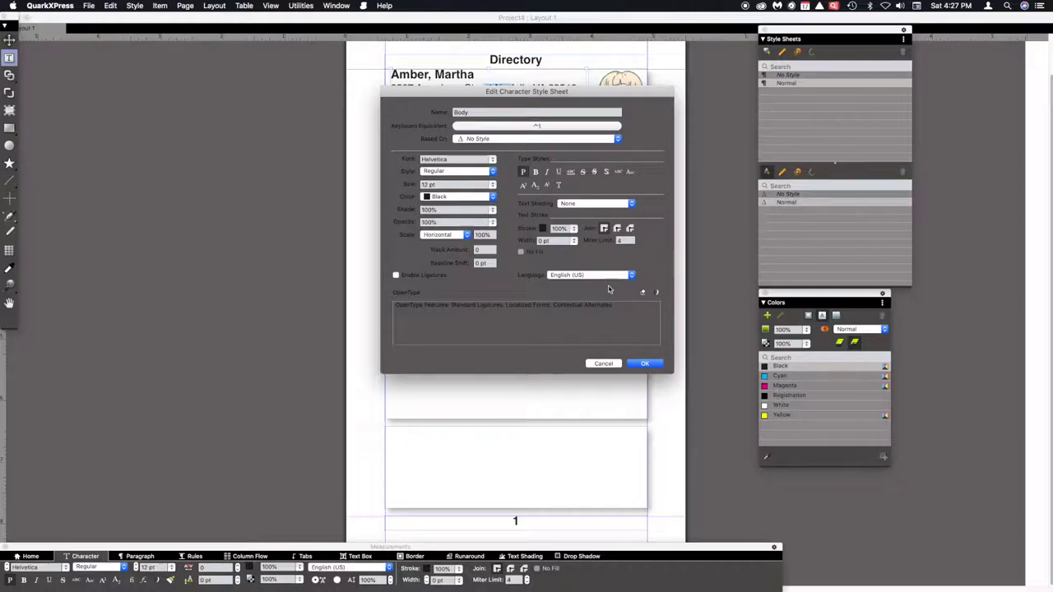
left_click(645, 365)
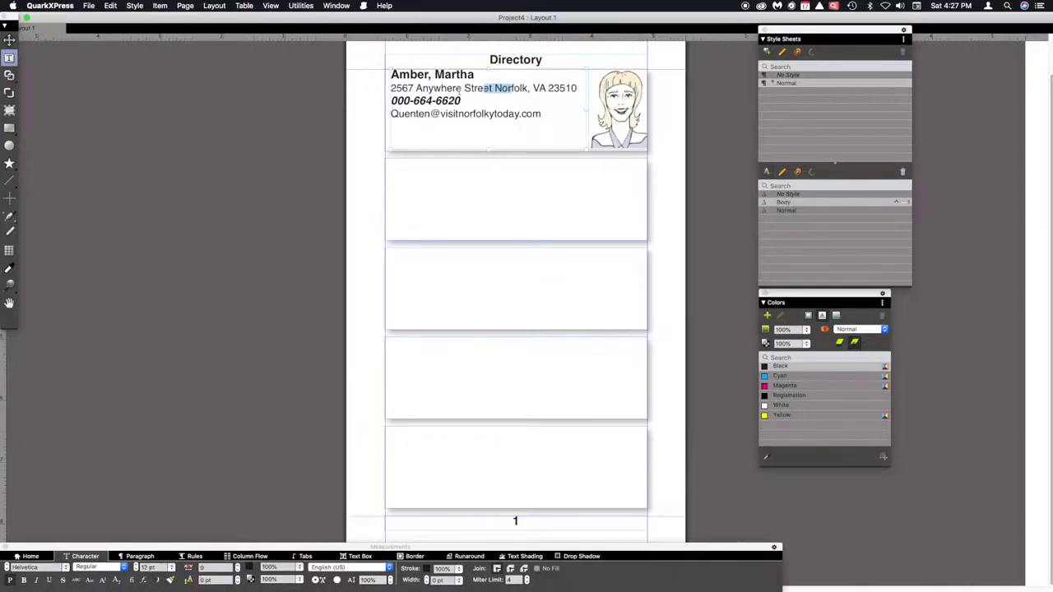
- Create a character style sheet named Name from the name line's bold formatting, with the keyboard equivalent Control+2
left_click(458, 74)
left_click_drag(474, 74, 393, 74)
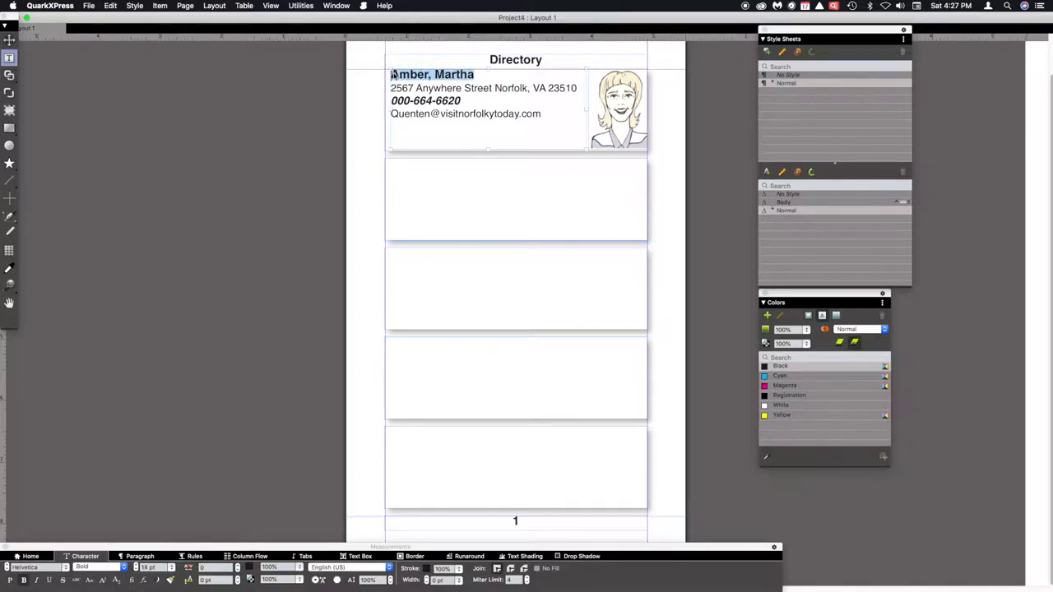
left_click(767, 173)
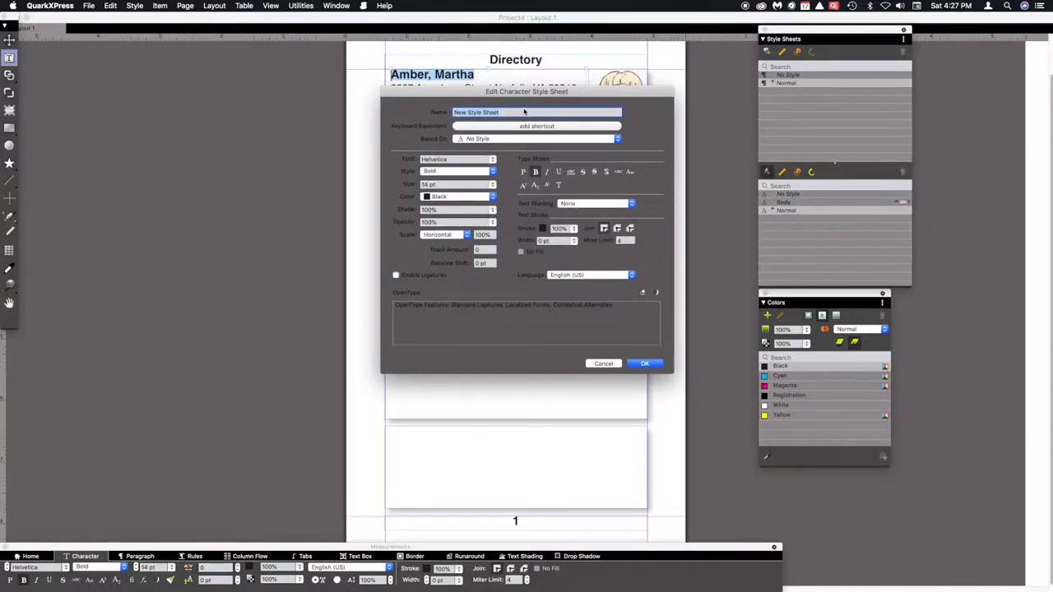
type("Name")
left_click(555, 127)
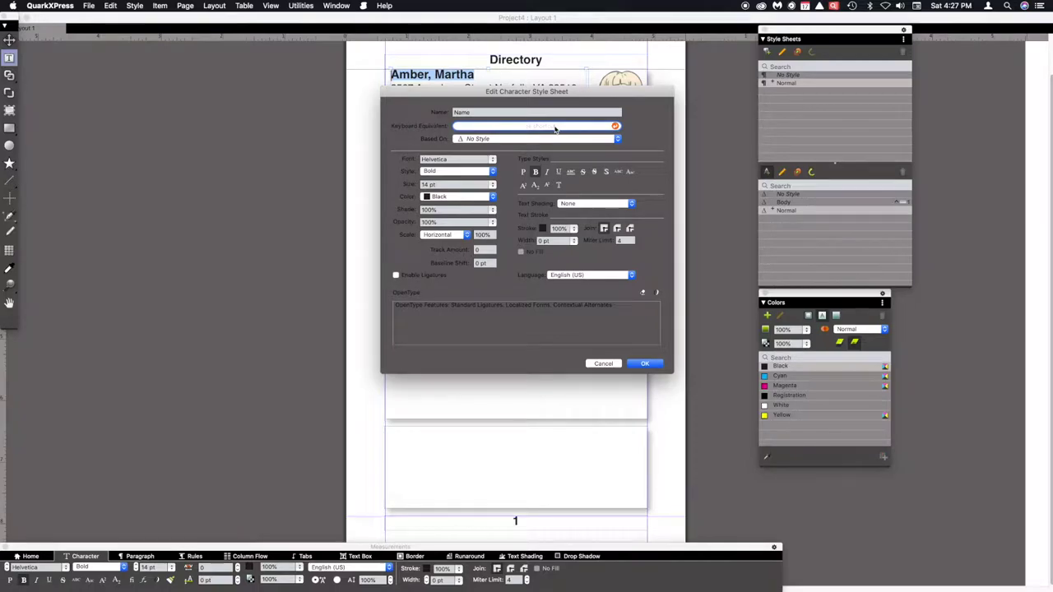
key("ctrl+2")
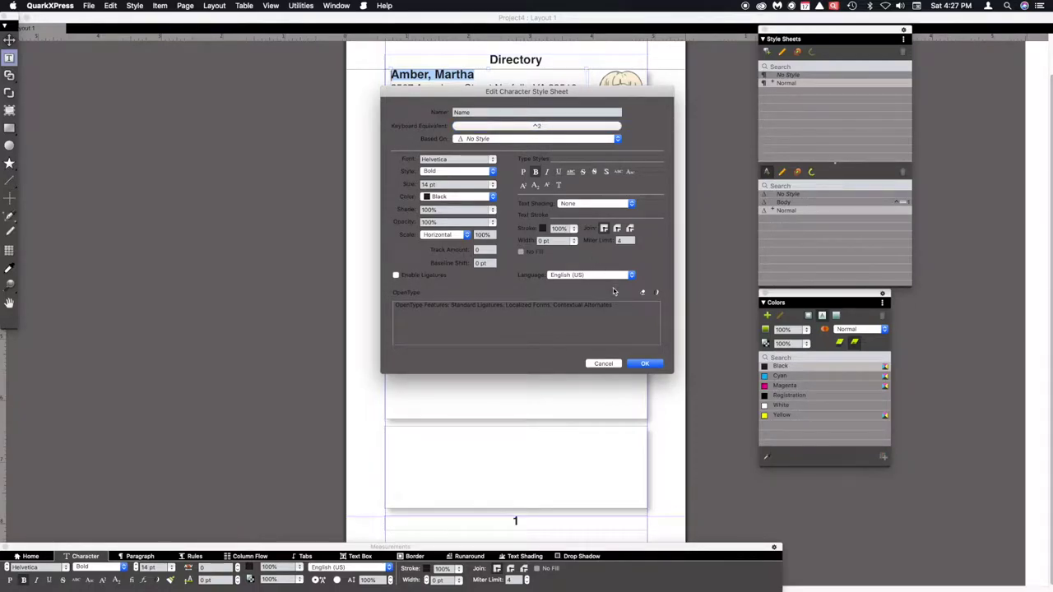
left_click(647, 364)
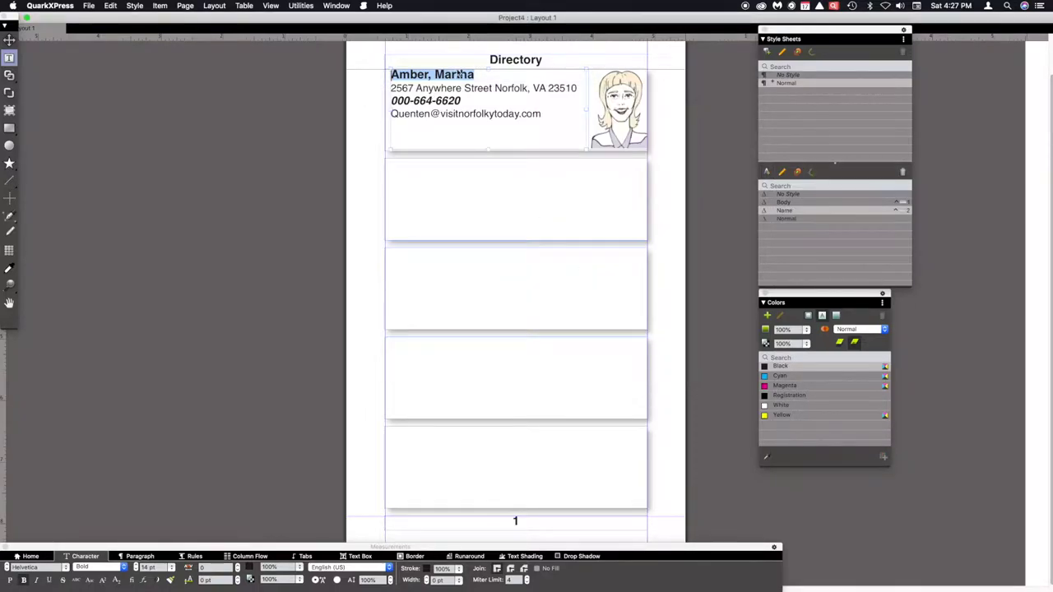
- Create a character style sheet named phone from the phone line's formatting, with the keyboard equivalent Control+3
left_click_drag(461, 101, 394, 98)
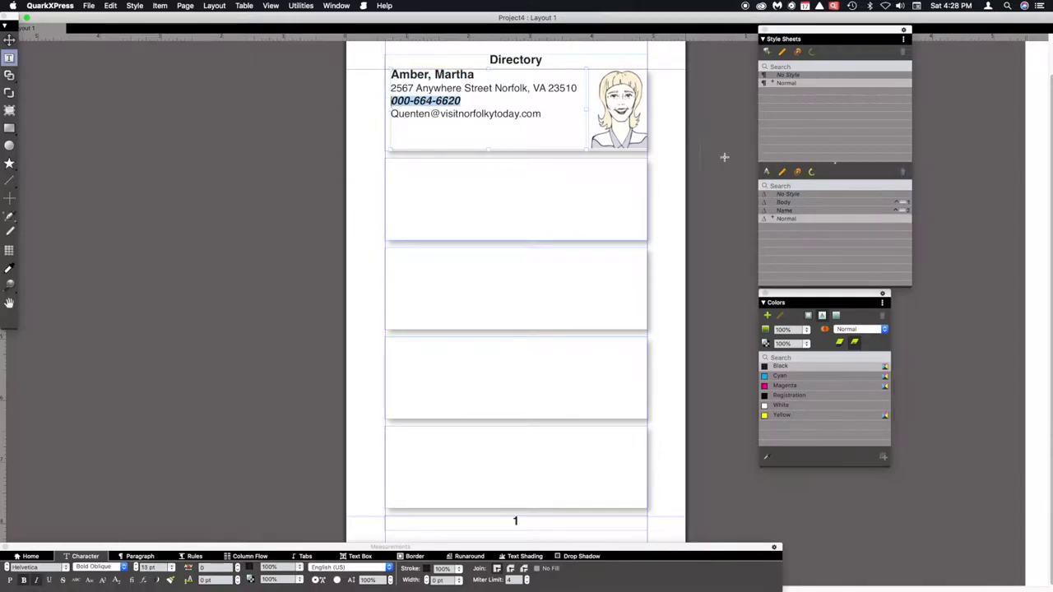
left_click(767, 172)
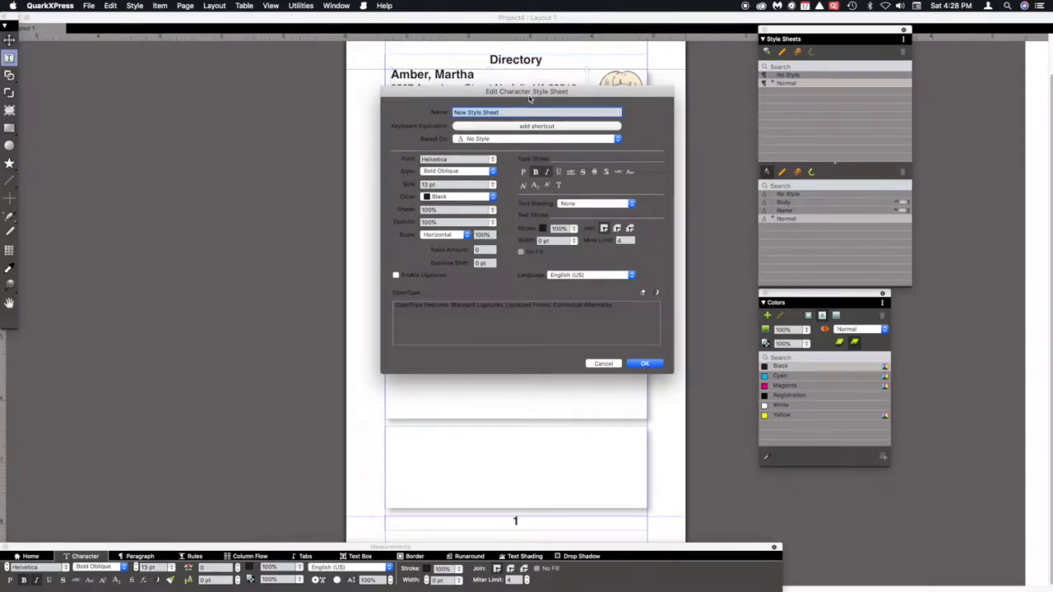
type("phone")
left_click(546, 127)
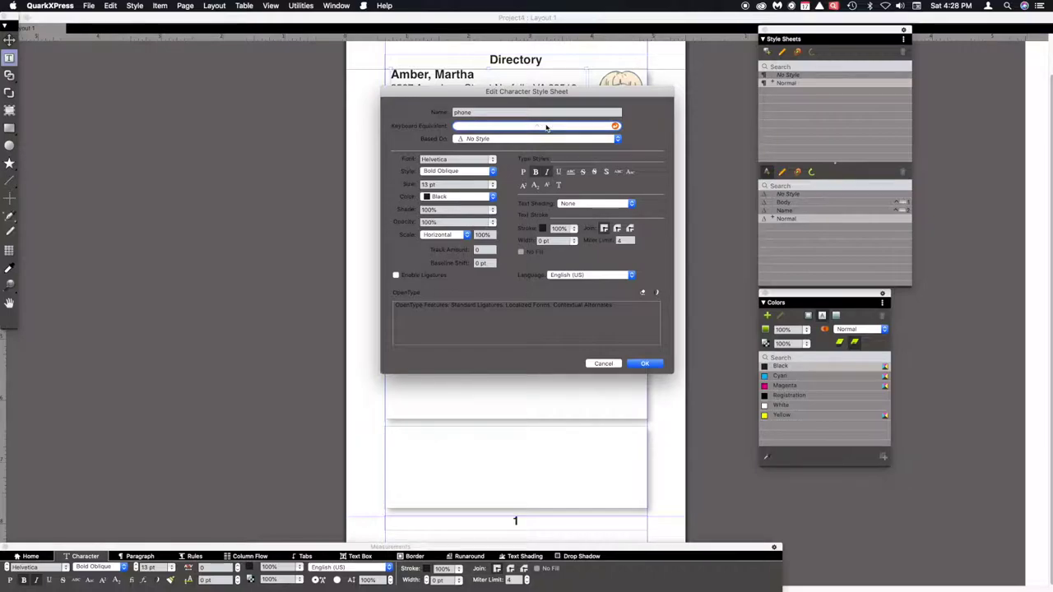
key("ctrl+3")
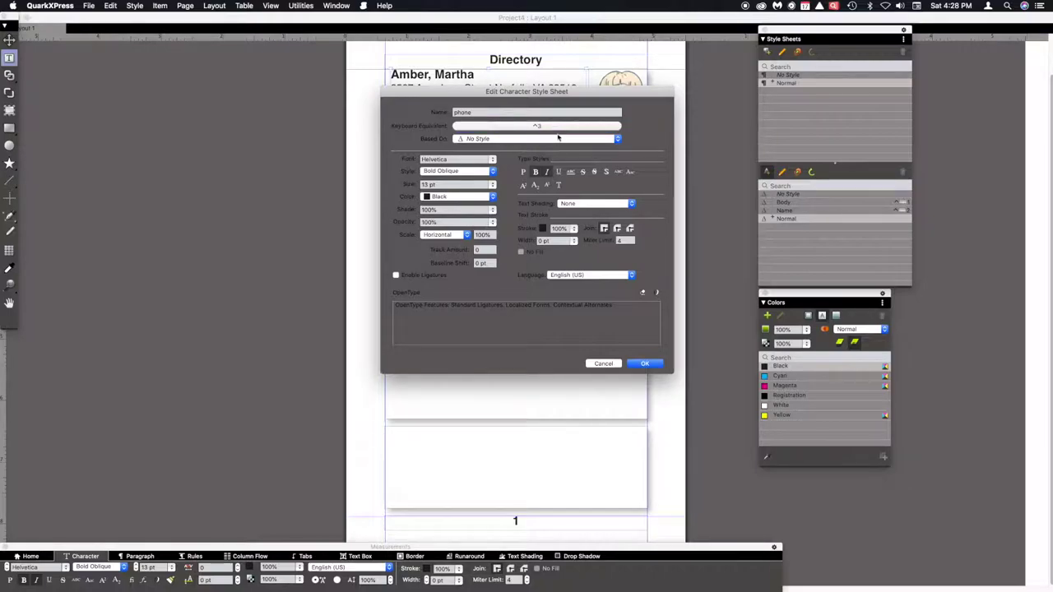
left_click(647, 364)
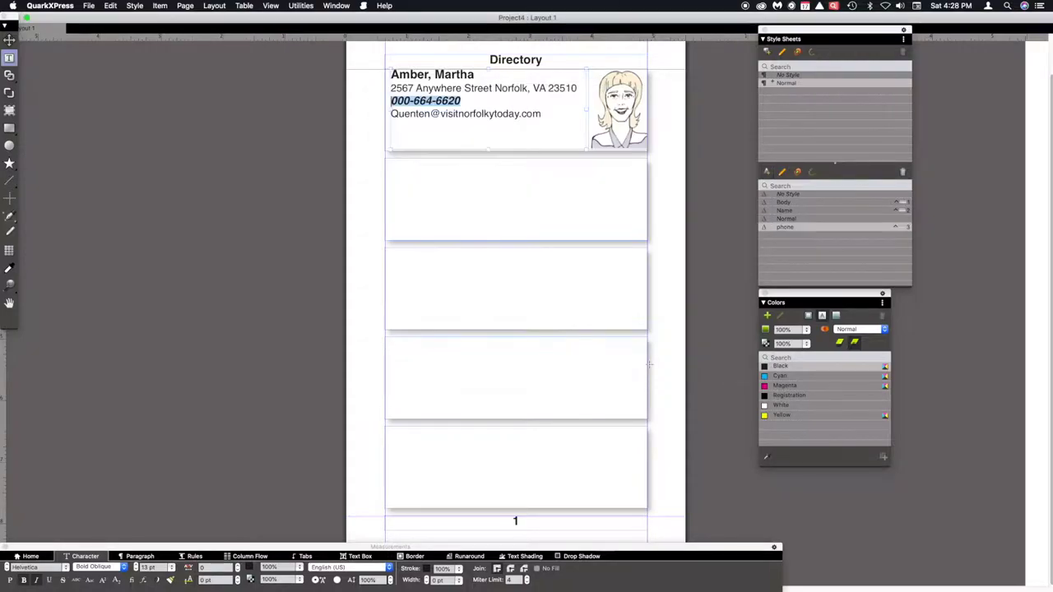
- Apply the Body character style sheet to all four lines of the first directory entry
left_click(548, 116)
left_click_drag(548, 116, 383, 73)
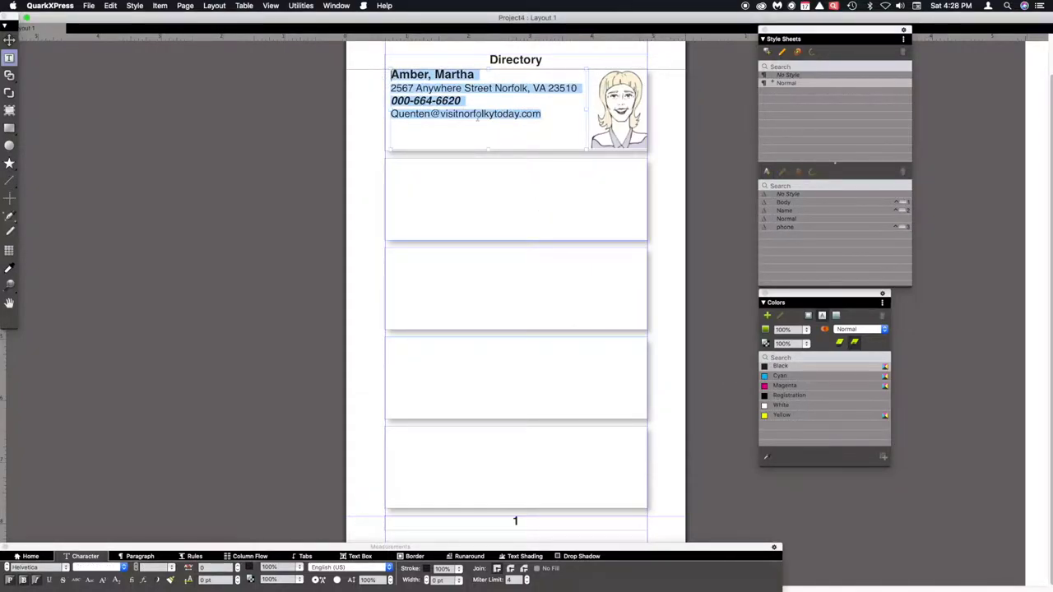
left_click(783, 204)
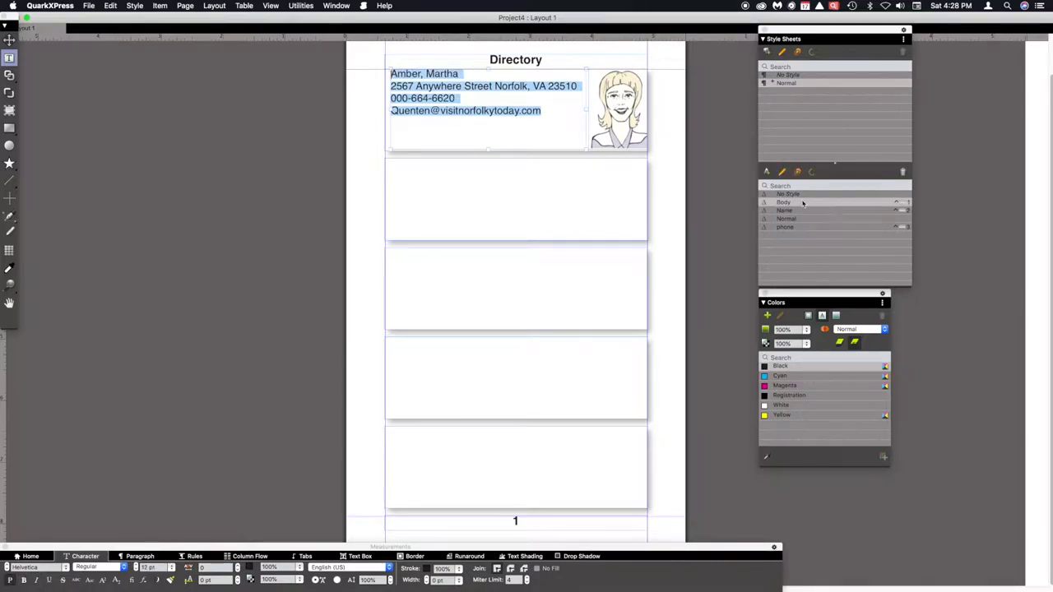
left_click(563, 119)
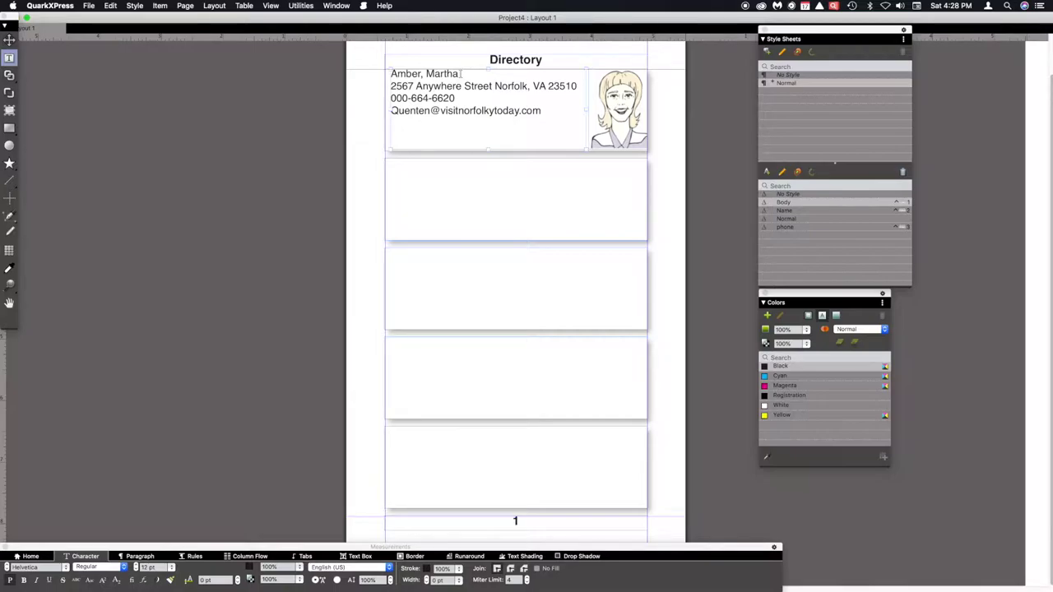
left_click_drag(559, 113, 520, 110)
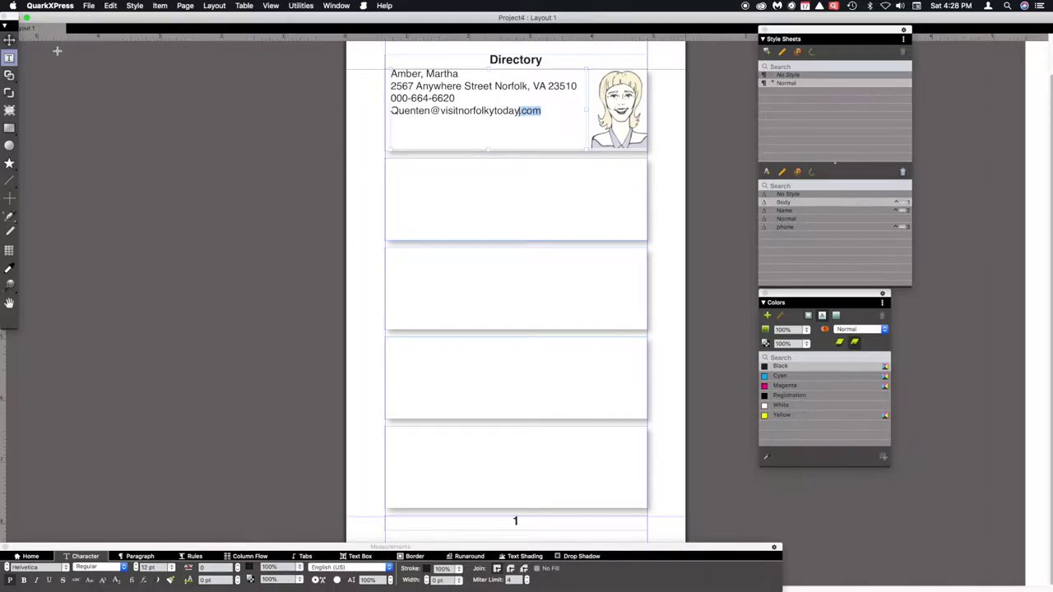
- Copy the first entry's anchored contact text and portrait and paste them into the four empty boxes below on page 1
left_click(10, 60)
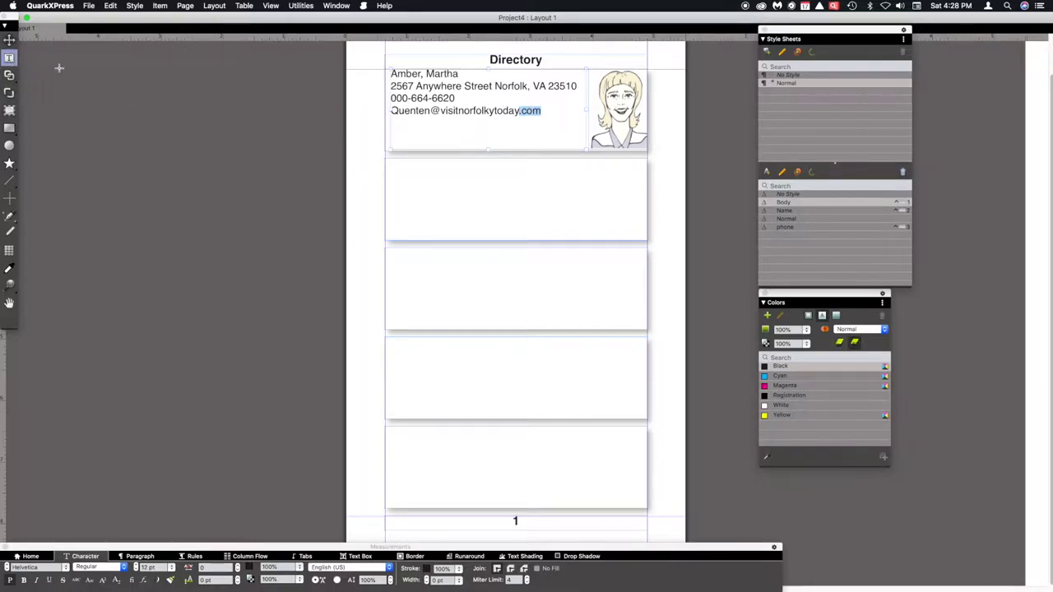
left_click(389, 128)
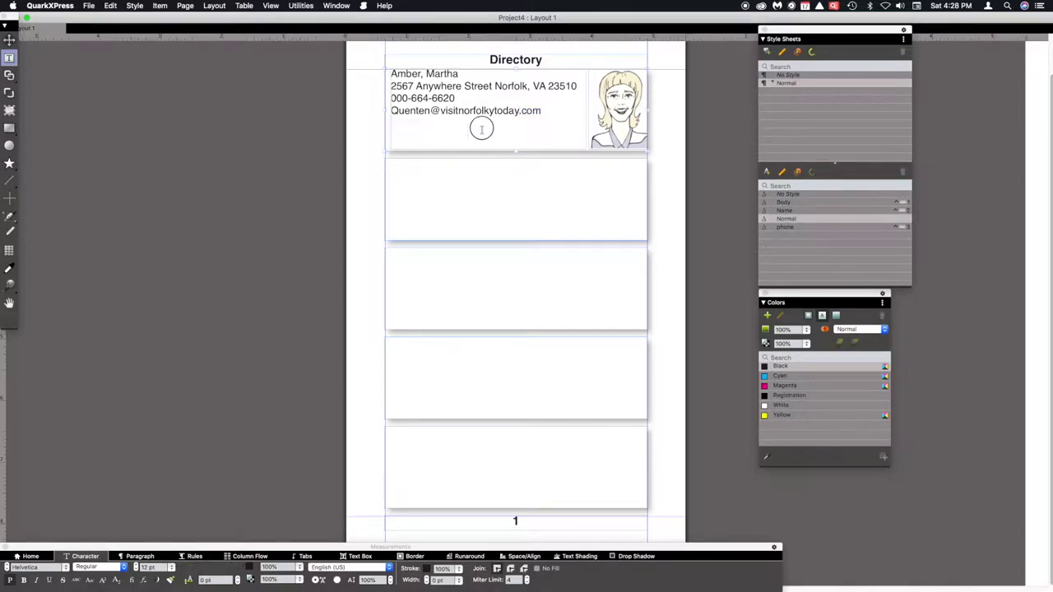
triple_click(481, 126)
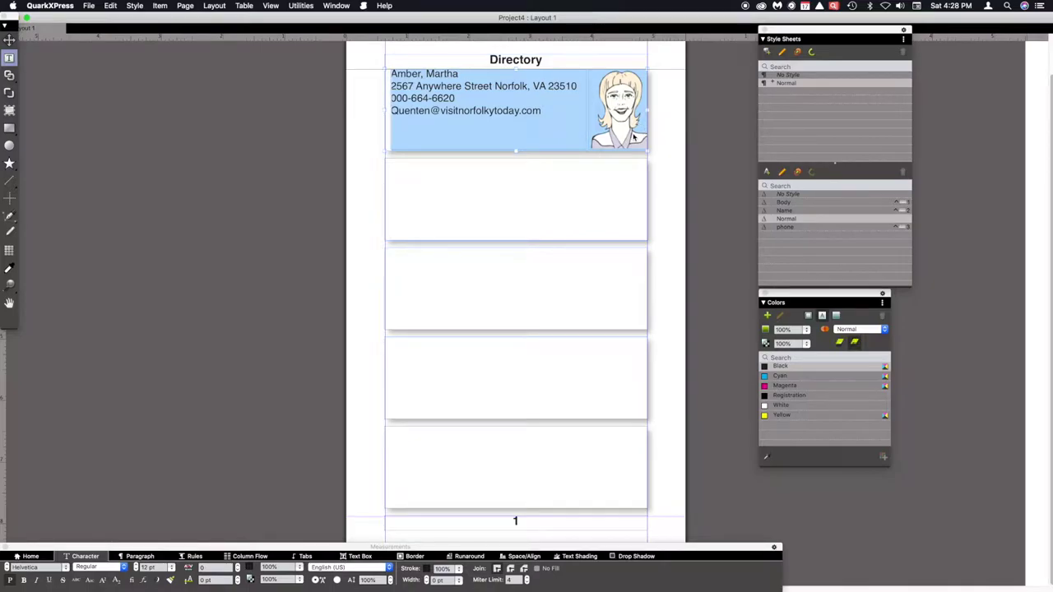
left_click(430, 228)
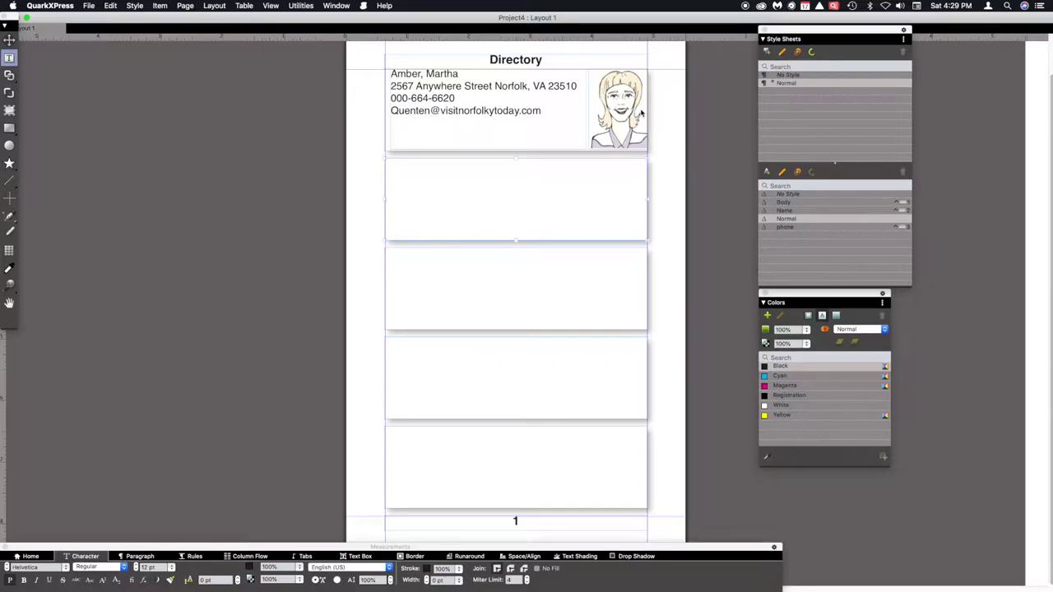
key("super+d")
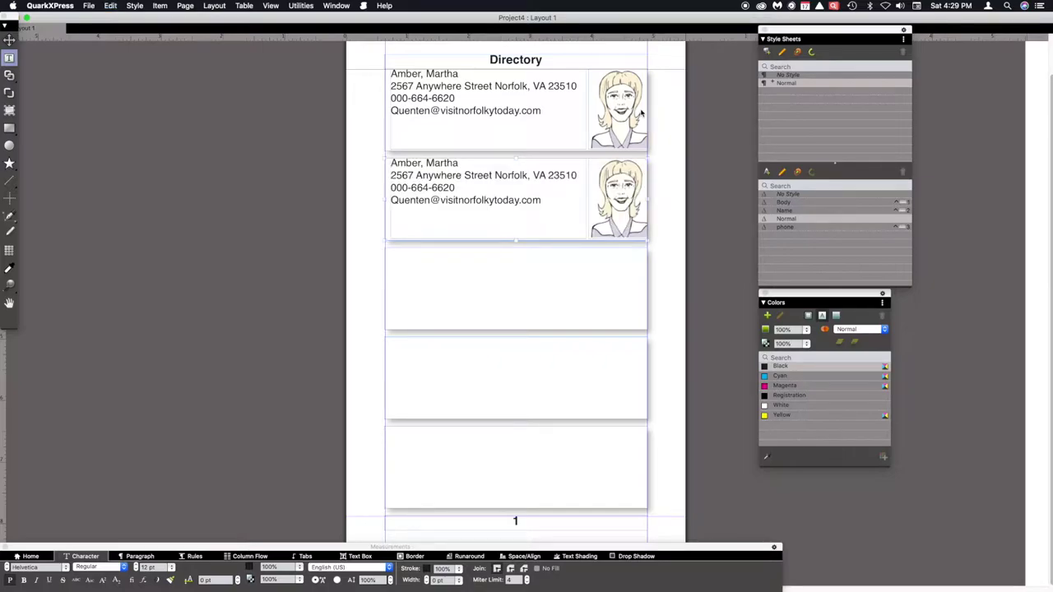
key("super+d")
key("super+d")
key("super+d")
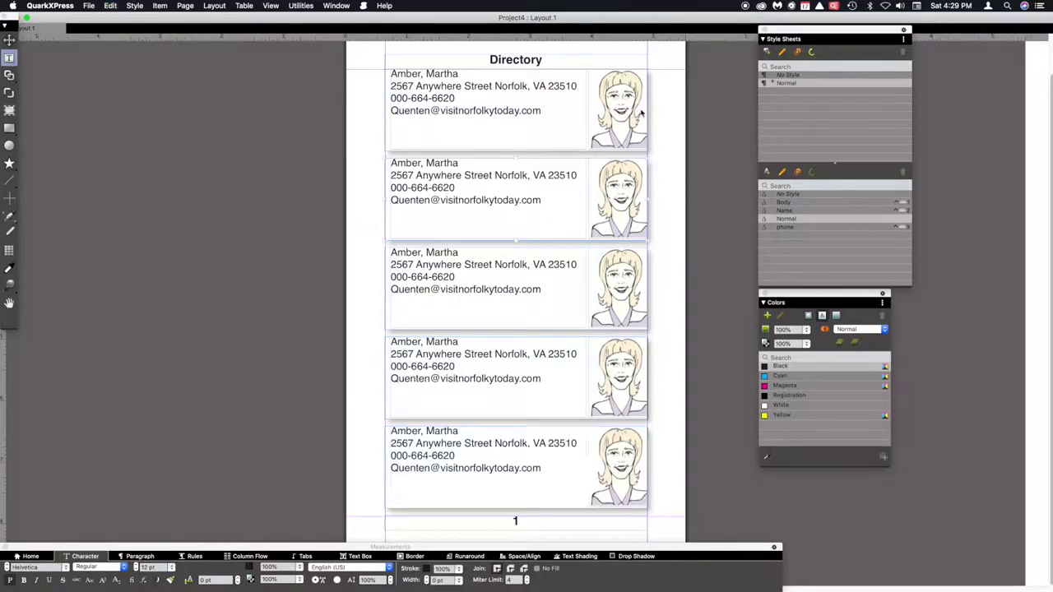
- Paste the copied contact text and portrait into all five directory boxes on page 2
key("super+z")
key("super+d")
key("super+d")
key("super+d")
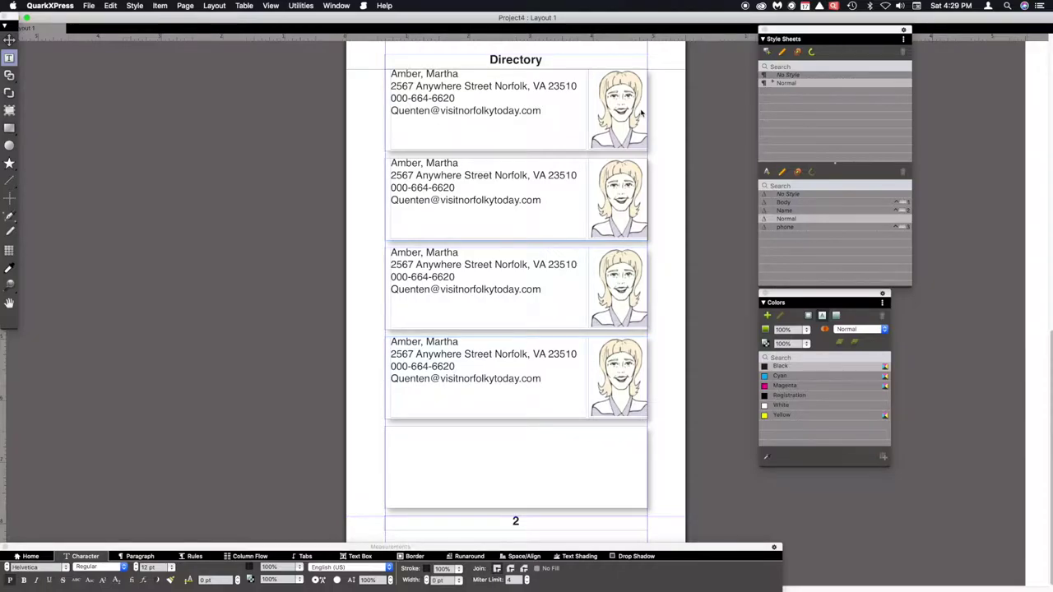
key("super+d")
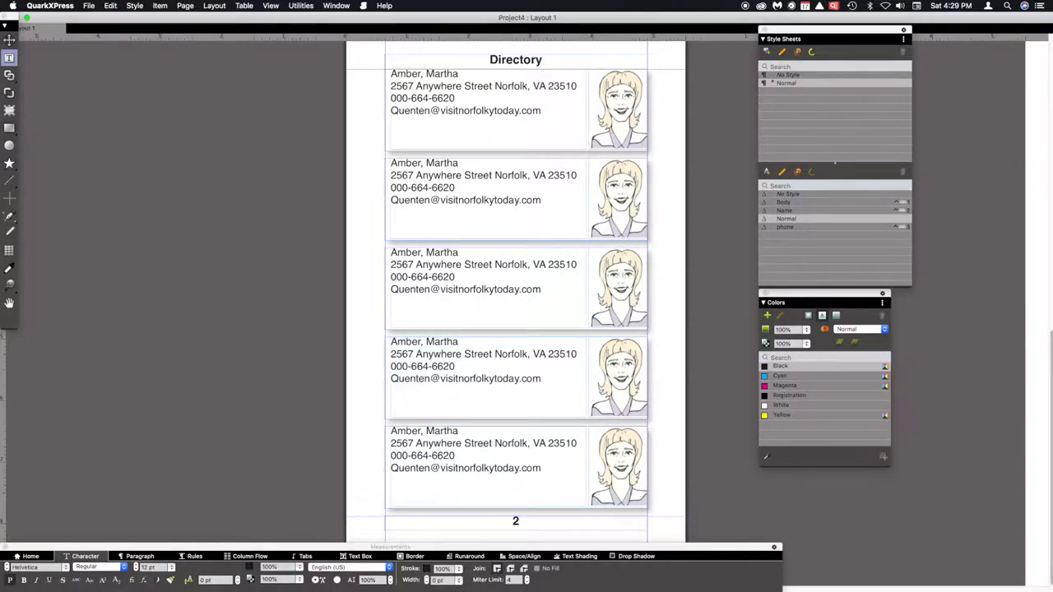
- Apply the Name style sheet to the name line and the phone style sheet to the phone line of page 1's first entry
left_click_drag(1041, 308, 994, 33)
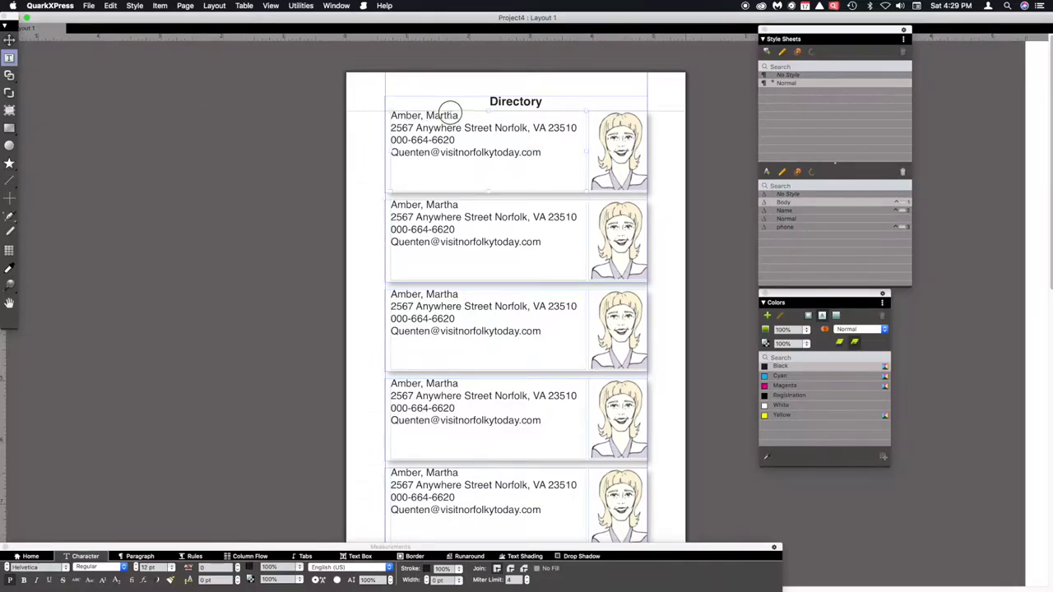
left_click_drag(458, 116, 397, 112)
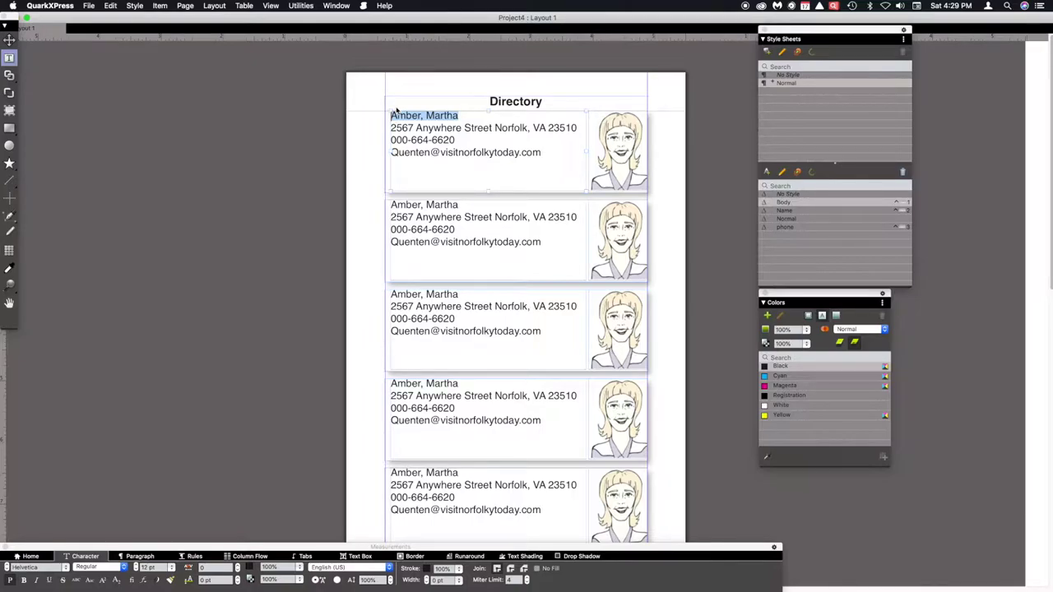
key("ctrl+2")
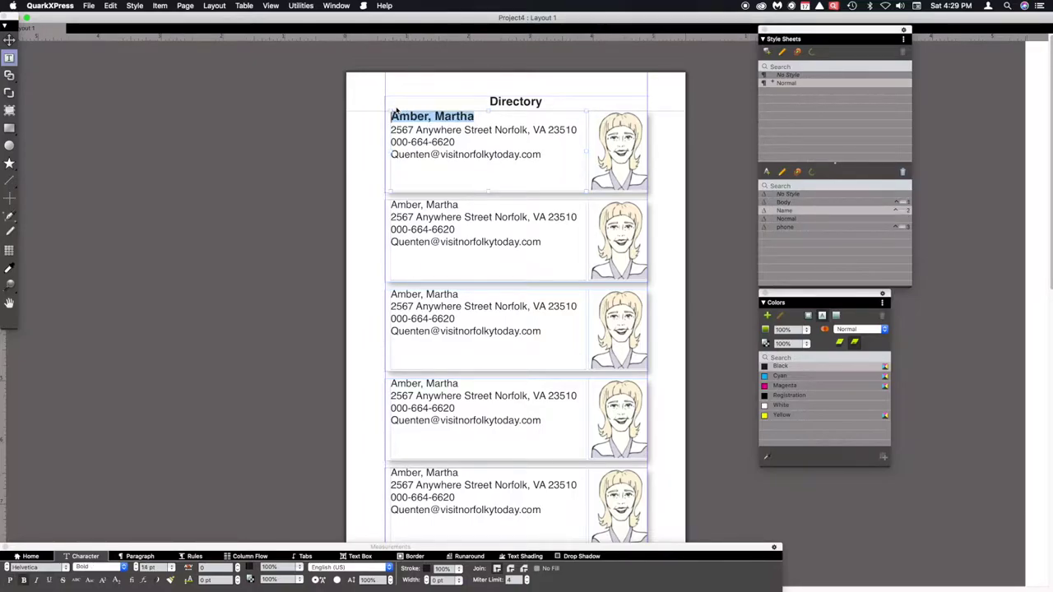
left_click_drag(458, 142, 388, 142)
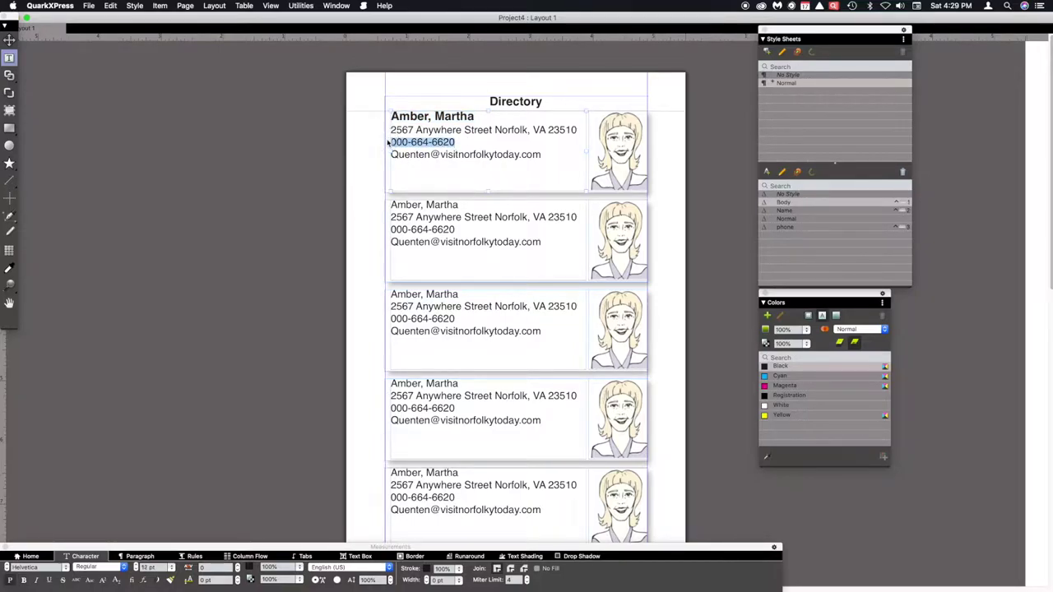
key("ctrl+3")
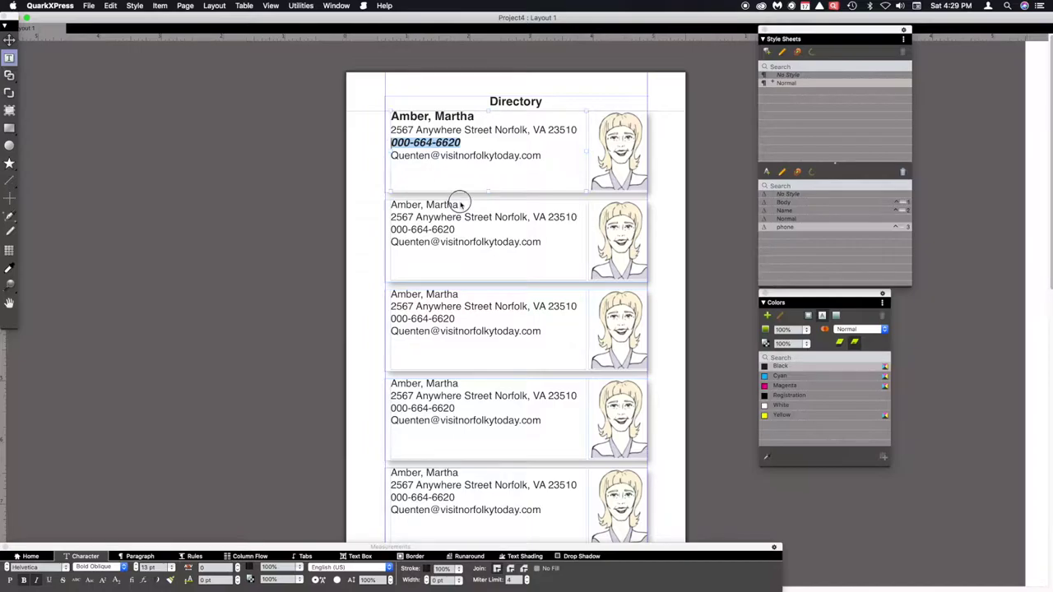
- Style the second entry's name line with the Name character style sheet and its phone line with phone
left_click(460, 204)
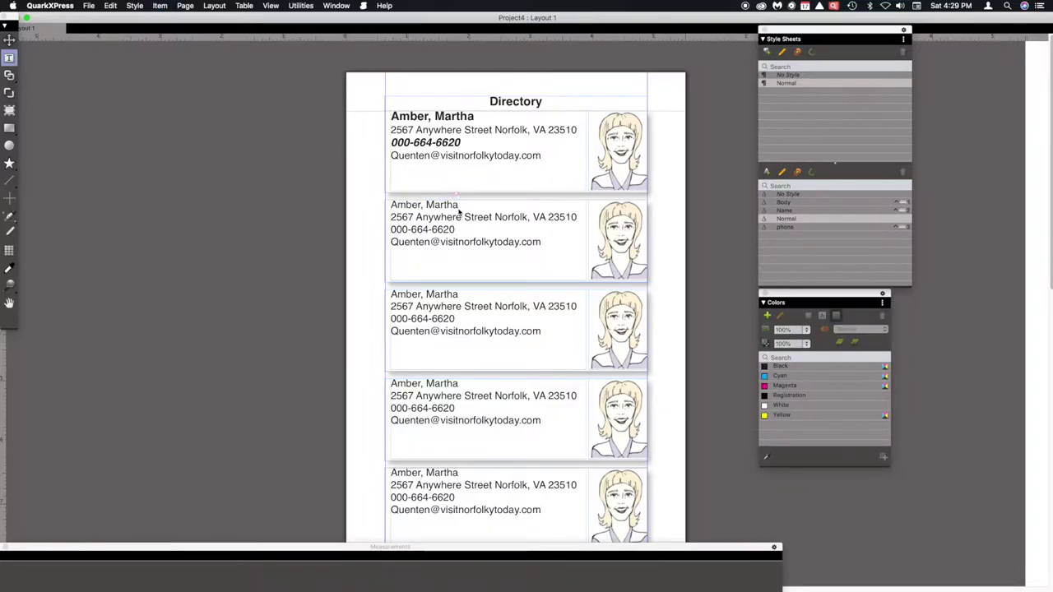
key("shift+Left")
key("shift+Left")
key("shift+Left")
key("shift+Left")
left_click_drag(463, 205, 391, 205)
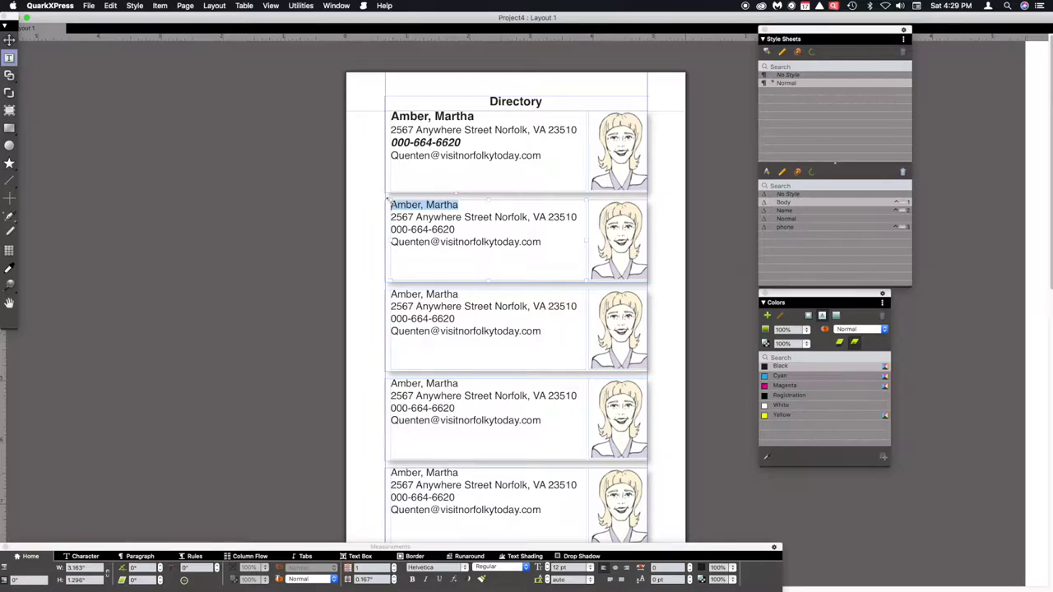
key("ctrl+2")
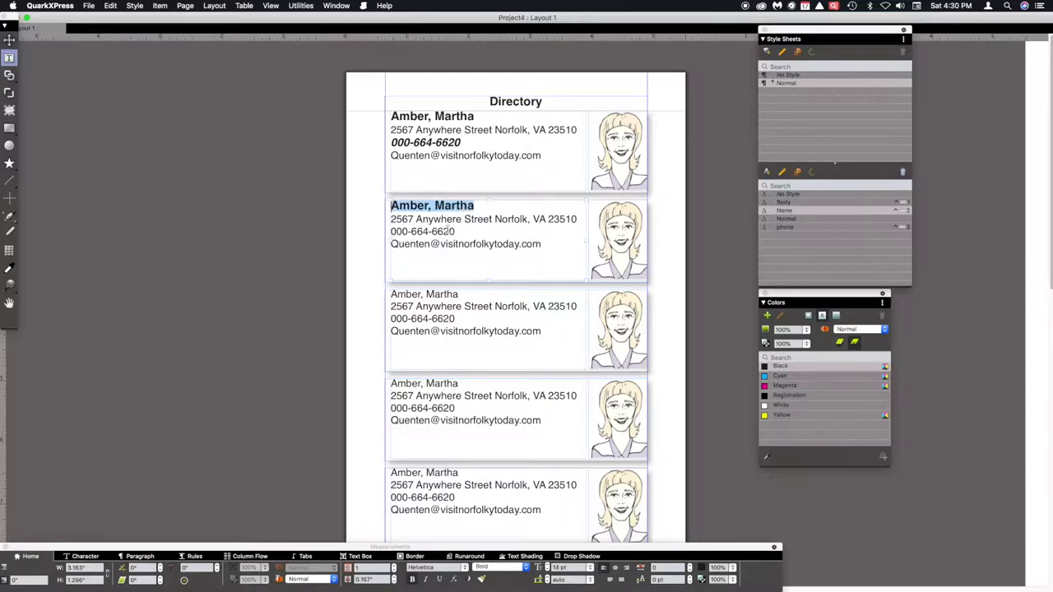
left_click_drag(456, 231, 392, 232)
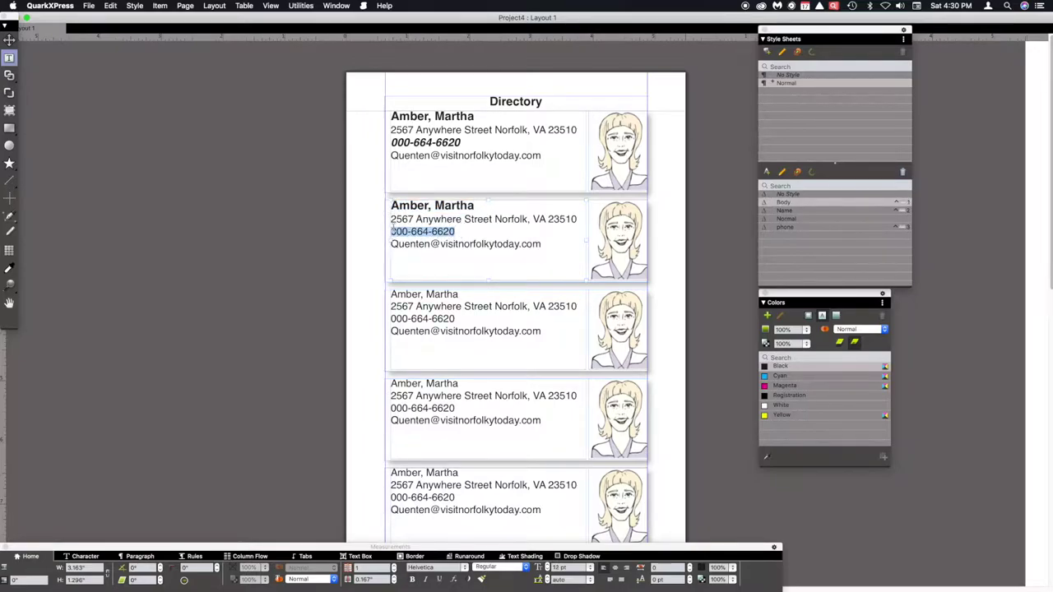
key("ctrl+3")
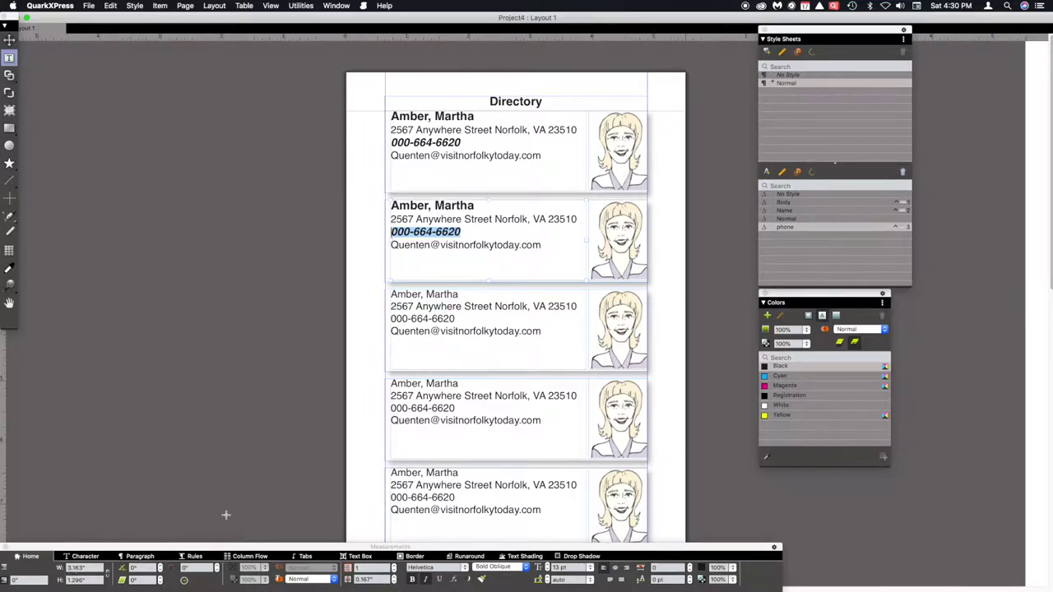
- Style the third entry's name line with the Name character style sheet and its phone line with phone
left_click(463, 295)
left_click_drag(464, 295, 391, 295)
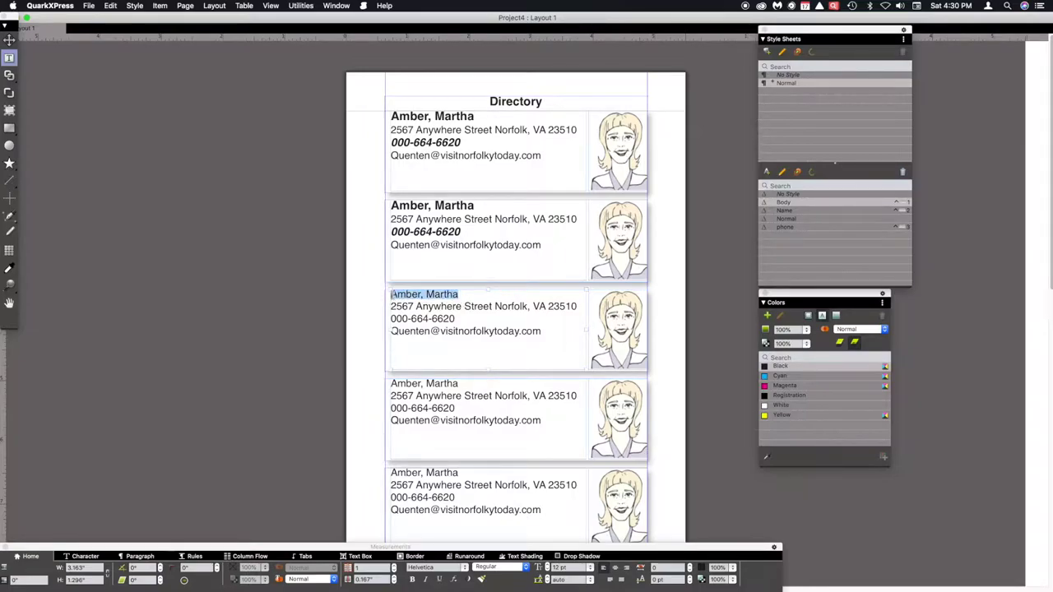
key("ctrl+2")
left_click(458, 320)
left_click_drag(458, 320, 387, 324)
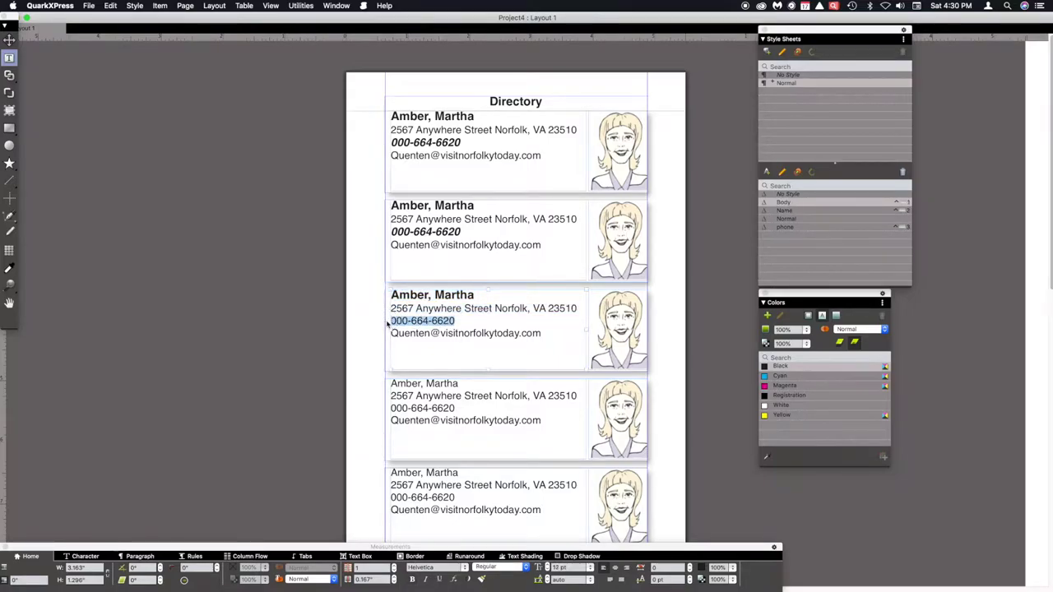
key("ctrl+3")
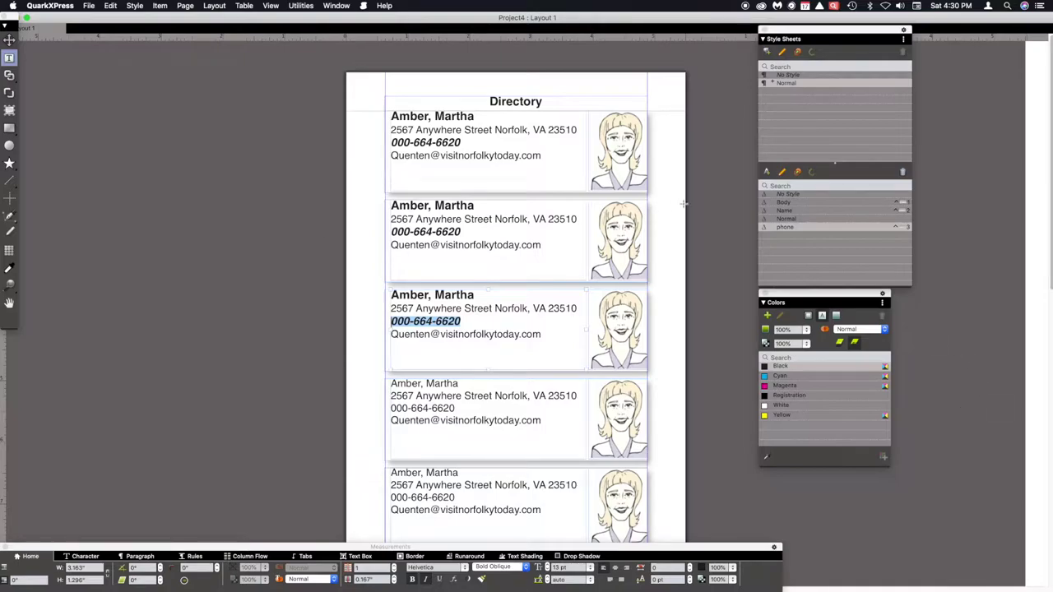
- Open the phone character style sheet for editing and set its color to Magenta
right_click(786, 229)
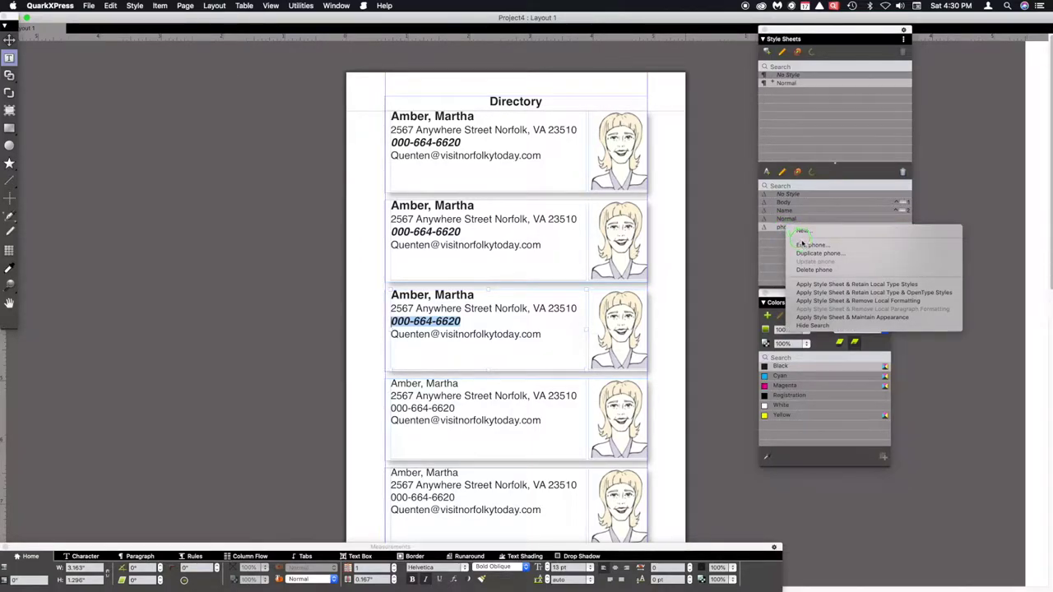
left_click(805, 245)
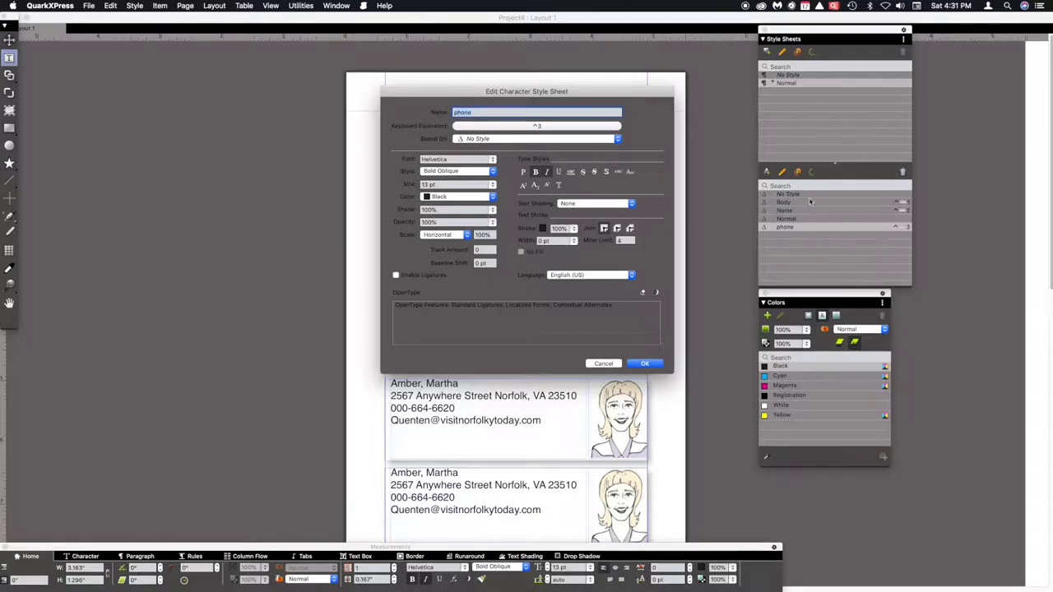
left_click(471, 92)
left_click_drag(470, 92, 783, 95)
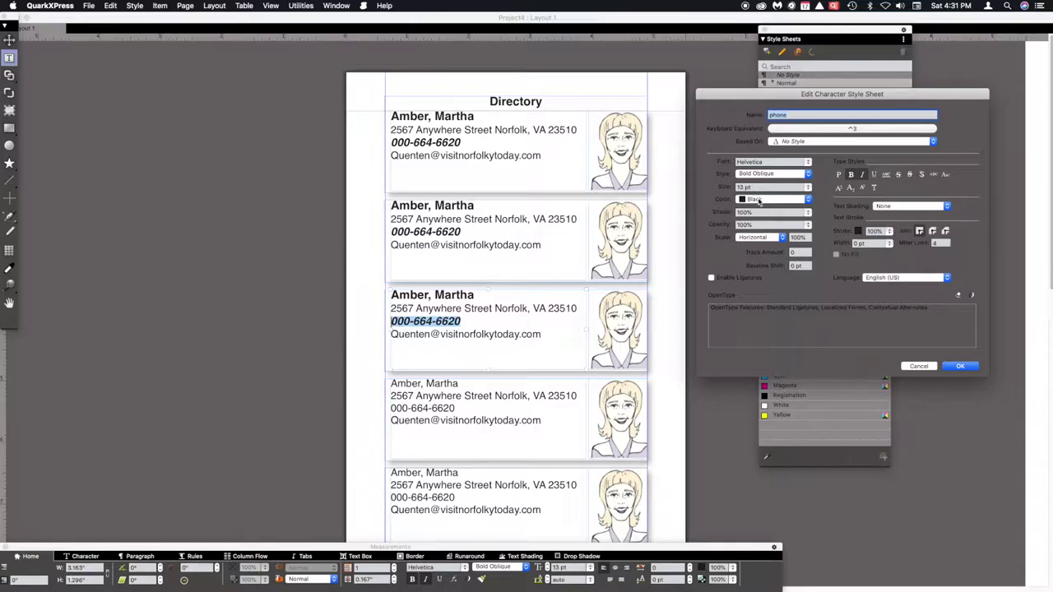
left_click(758, 200)
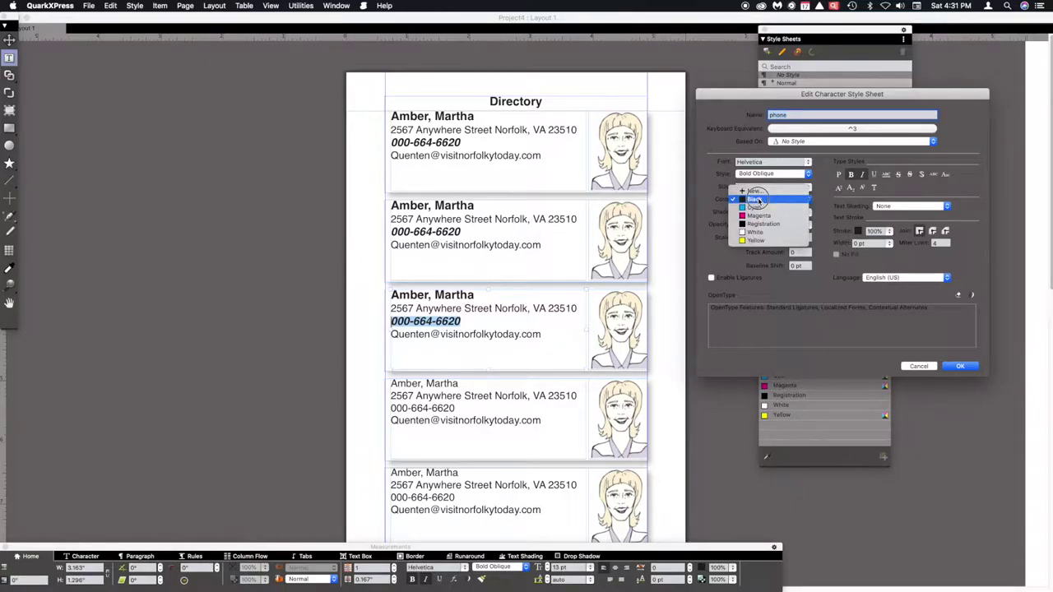
left_click(764, 215)
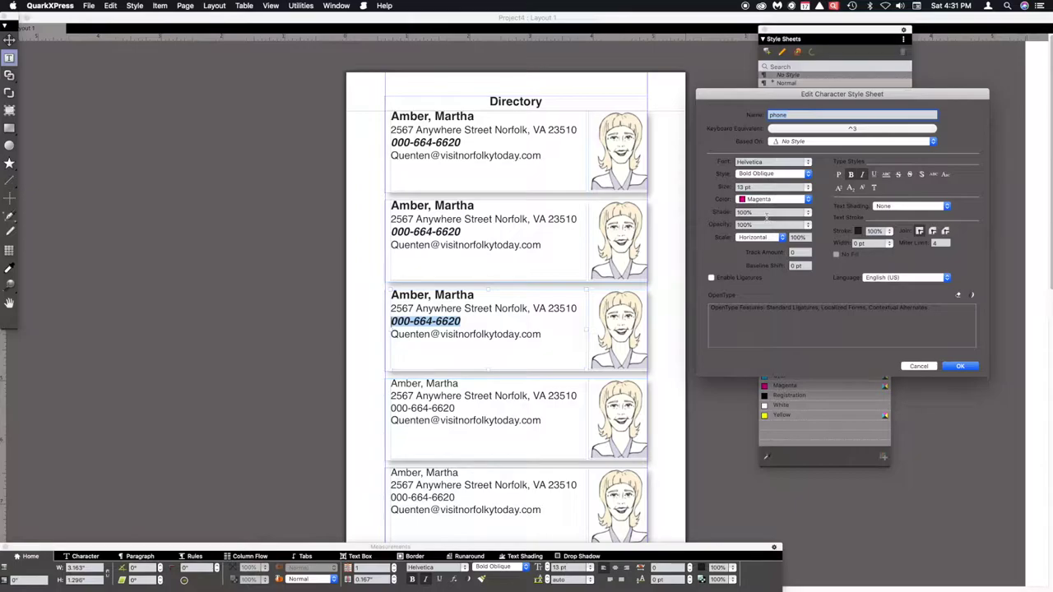
- Set the phone style sheet's font to Book Antiqua and its style to Bold, and save the changes
left_click(777, 162)
left_click(809, 165)
left_click(809, 164)
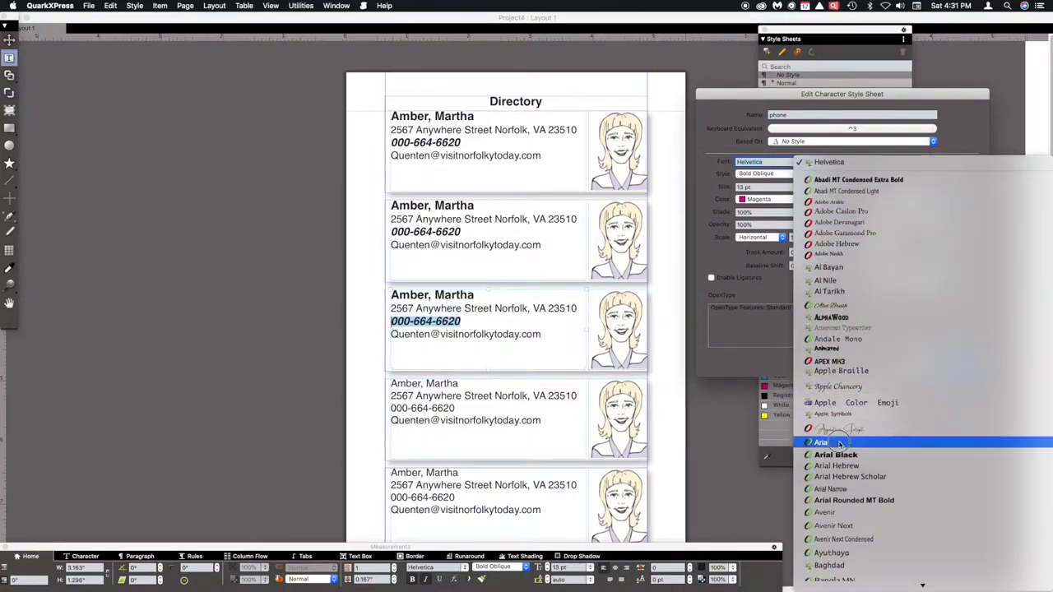
scroll(842, 566, "down", 5)
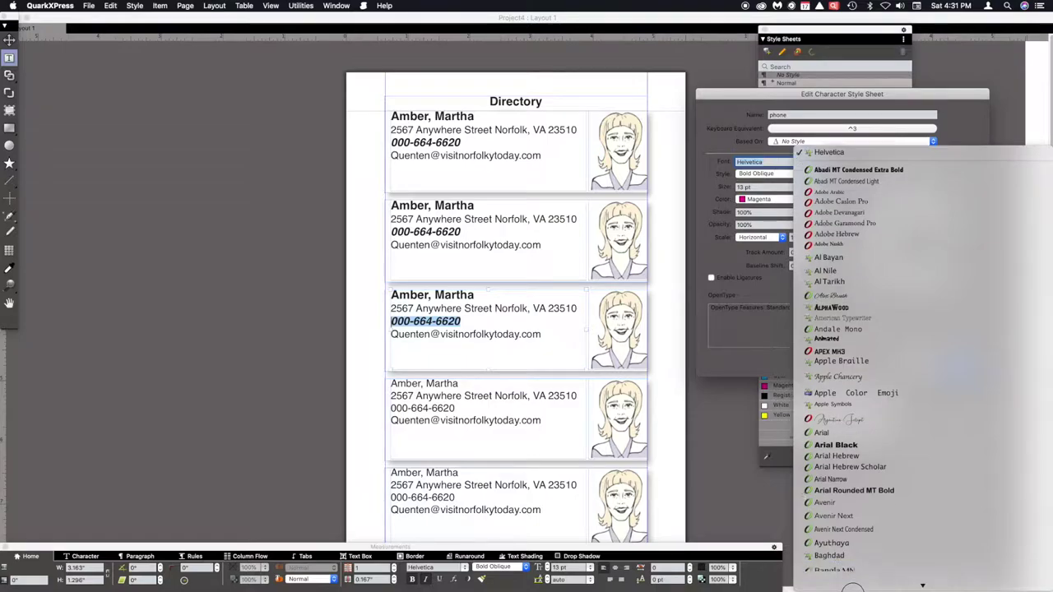
scroll(853, 573, "down", 3)
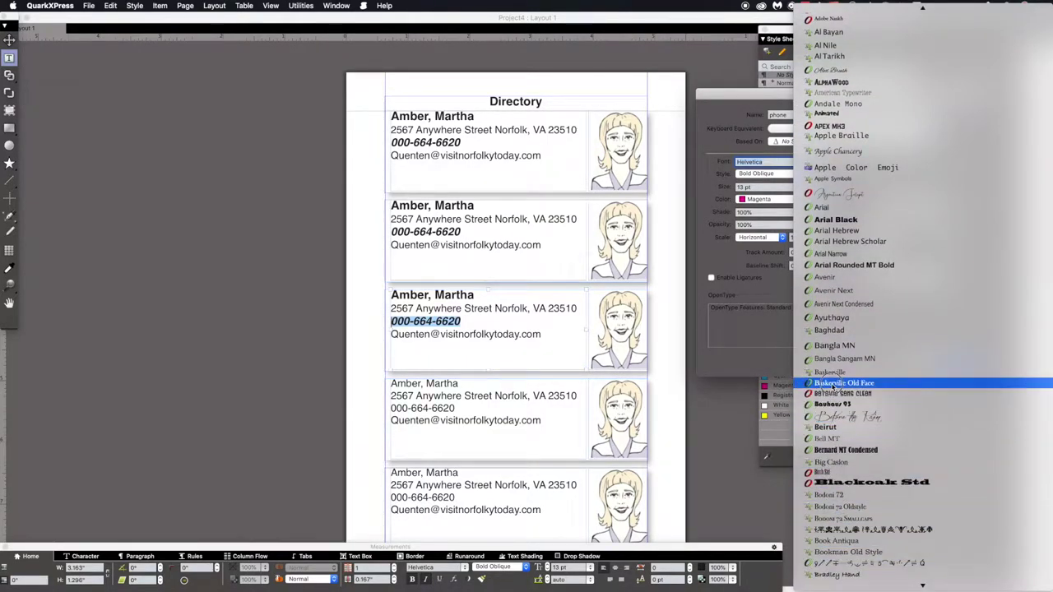
left_click(850, 541)
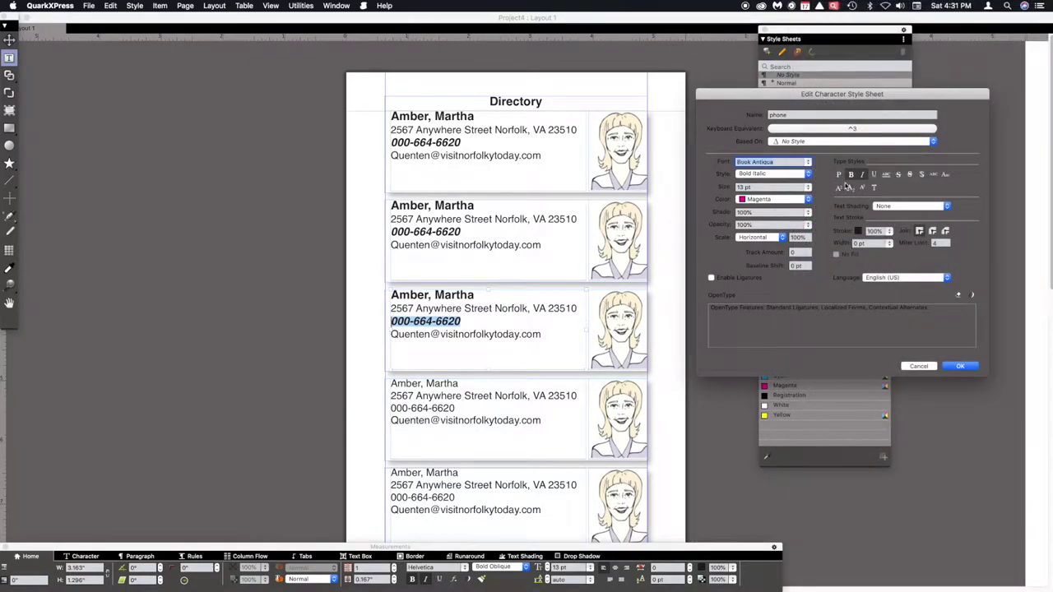
left_click(803, 174)
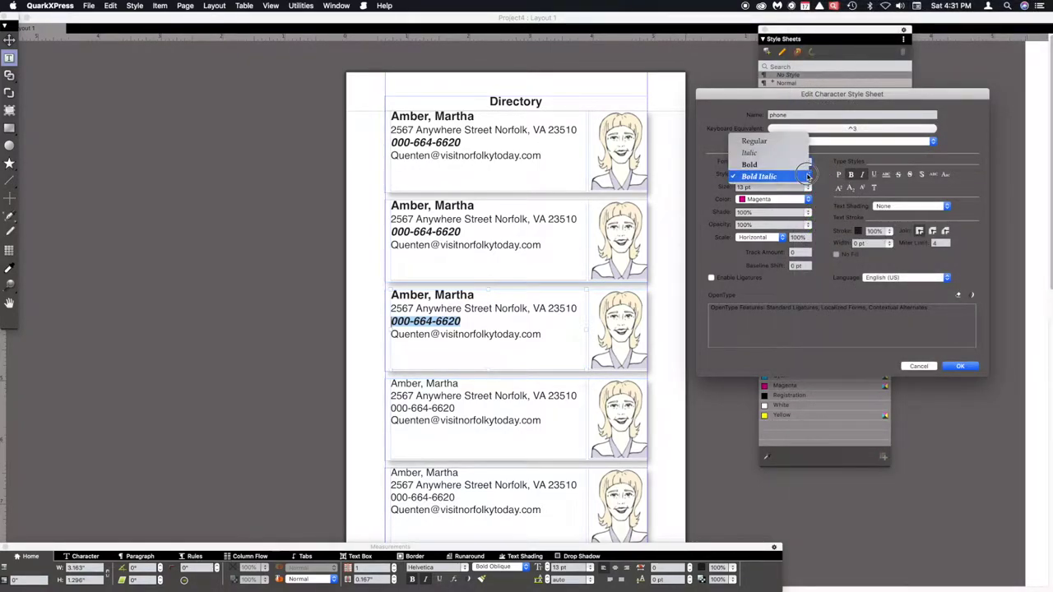
left_click(790, 167)
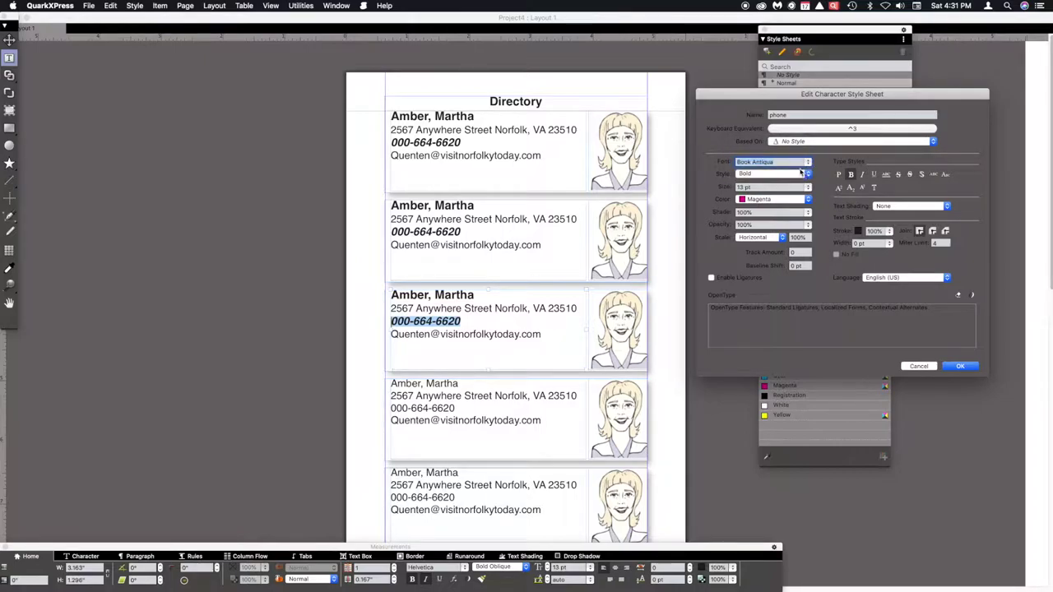
left_click(962, 366)
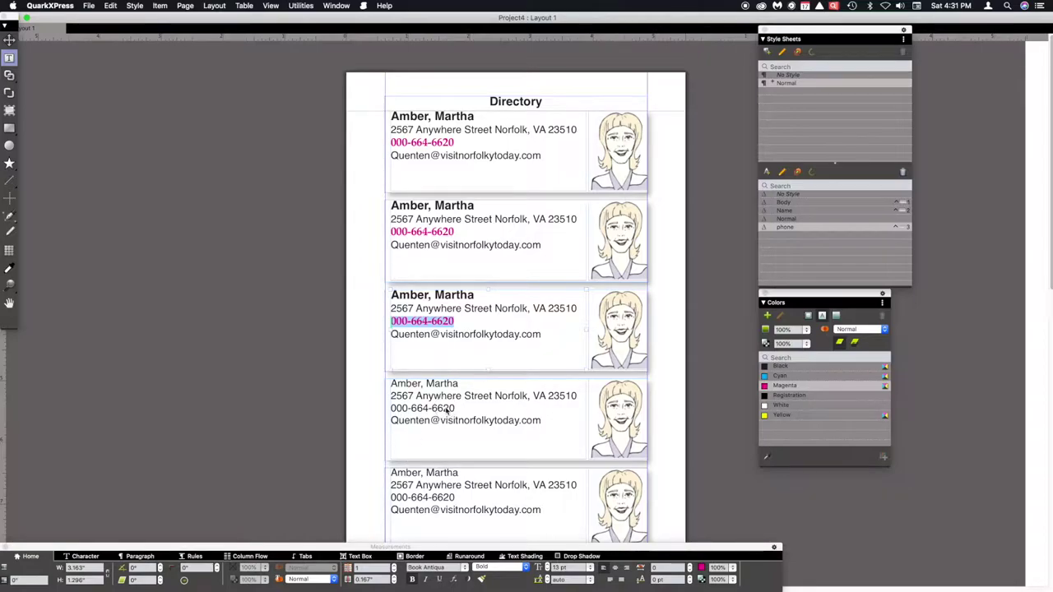
- Apply the Name character style sheet to the name line of the fourth directory entry
left_click_drag(520, 420, 541, 420)
left_click_drag(462, 384, 383, 383)
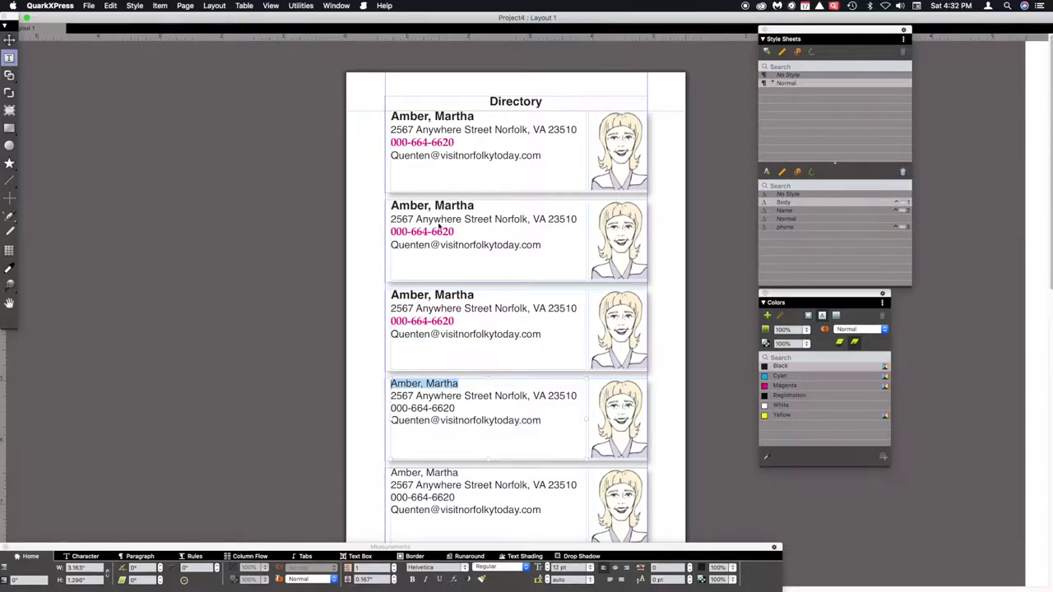
left_click(805, 215)
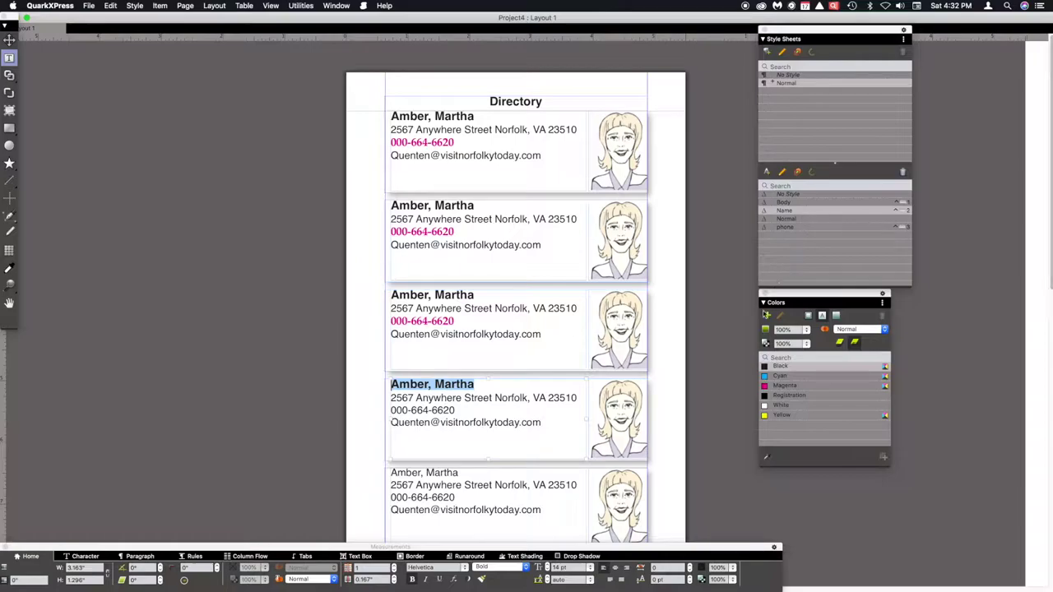
- Apply the phone character style sheet to the phone line of the fourth directory entry
left_click_drag(455, 410, 388, 410)
key("ctrl+3")
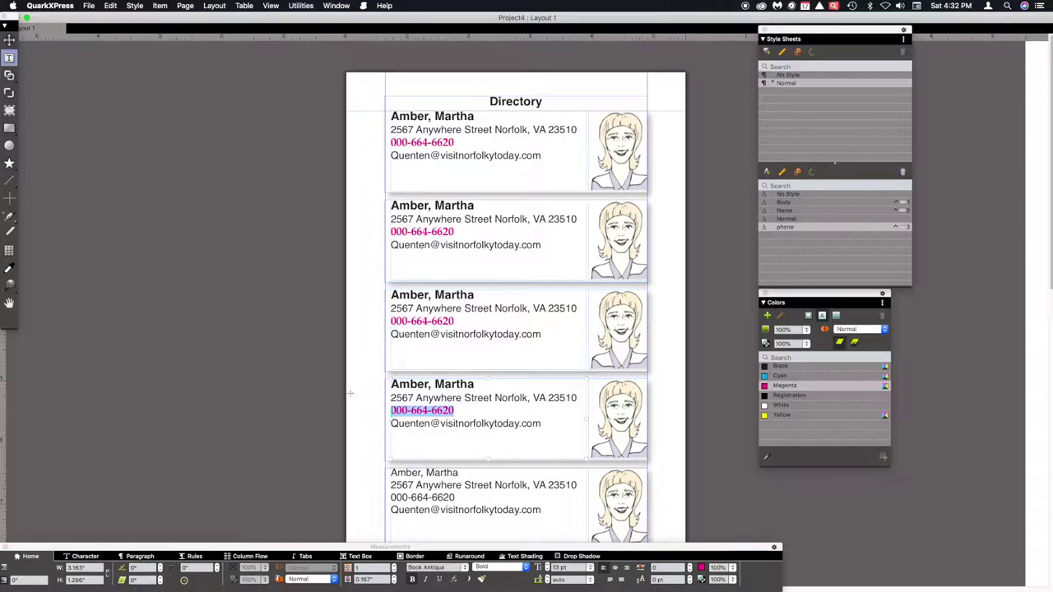
- Replace the second entry's portrait by importing the second image file from the People Pics folder
left_click(9, 40)
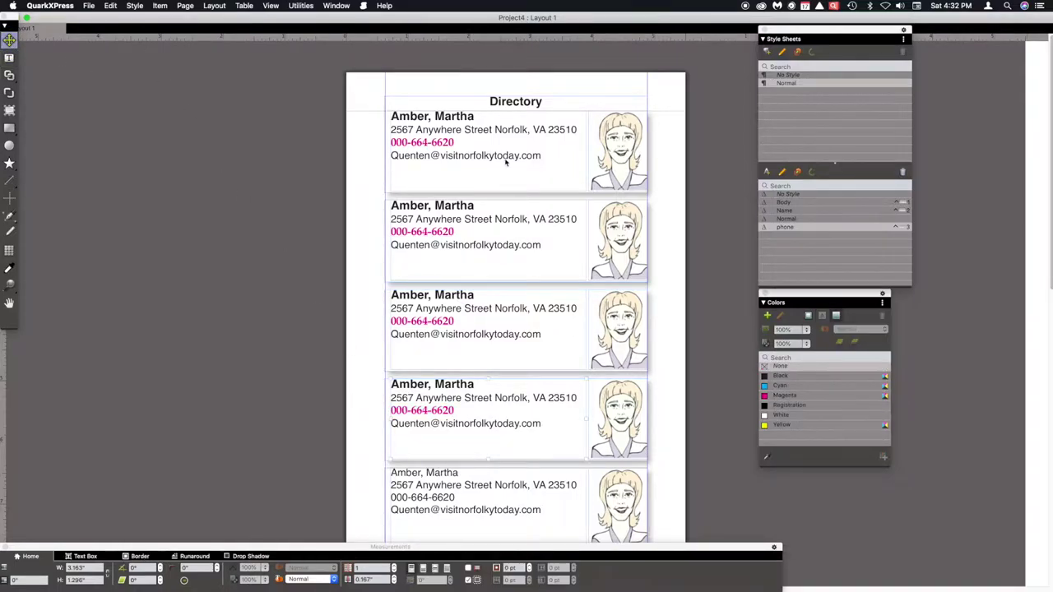
left_click(608, 227)
key("super+e")
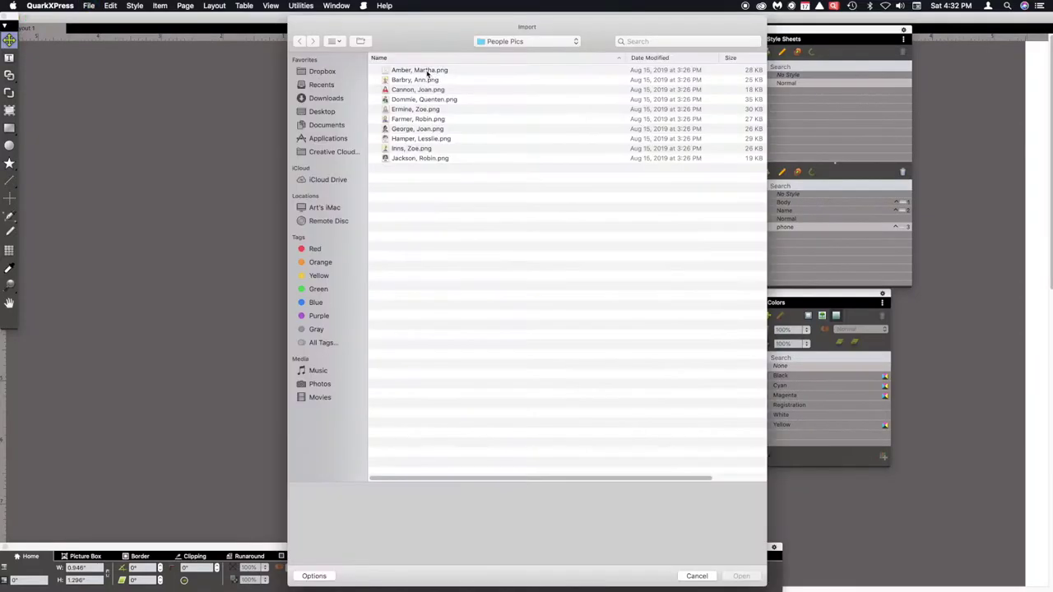
left_click(422, 80)
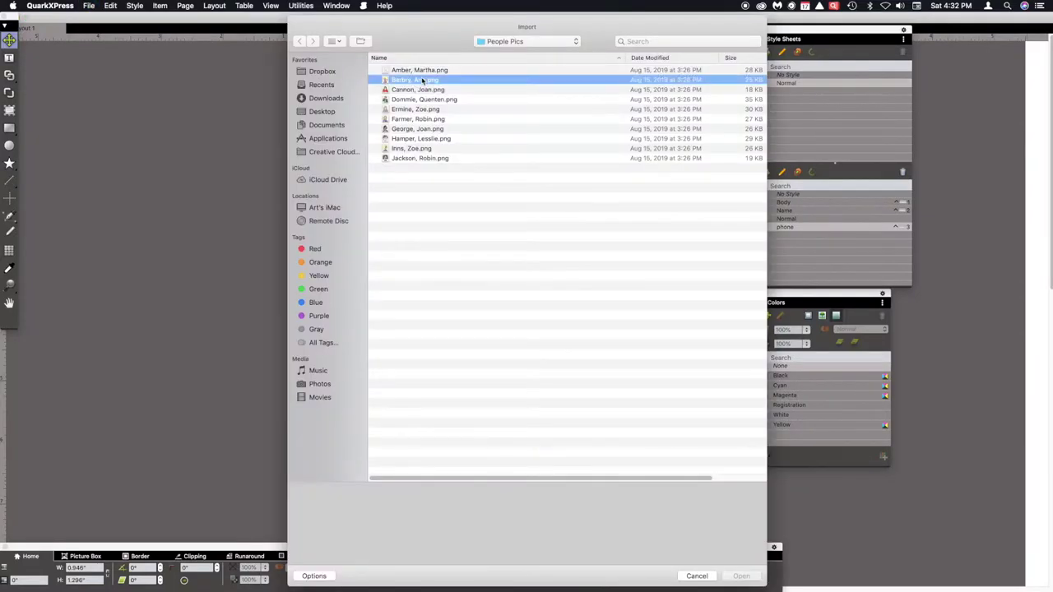
double_click(422, 80)
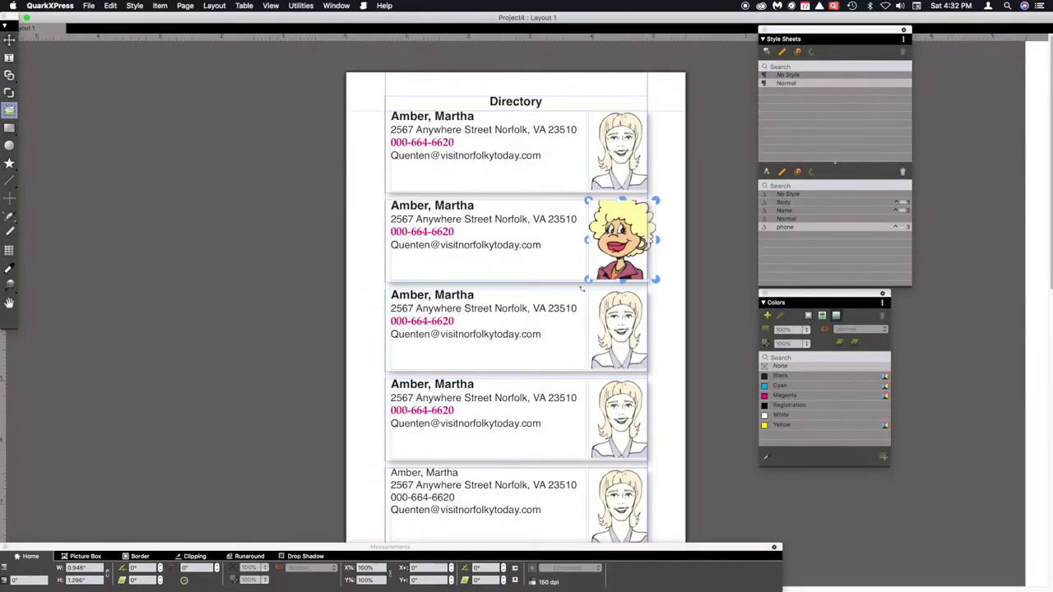
- Replace the third entry's portrait by importing the third image file from the People Pics folder
left_click(619, 331)
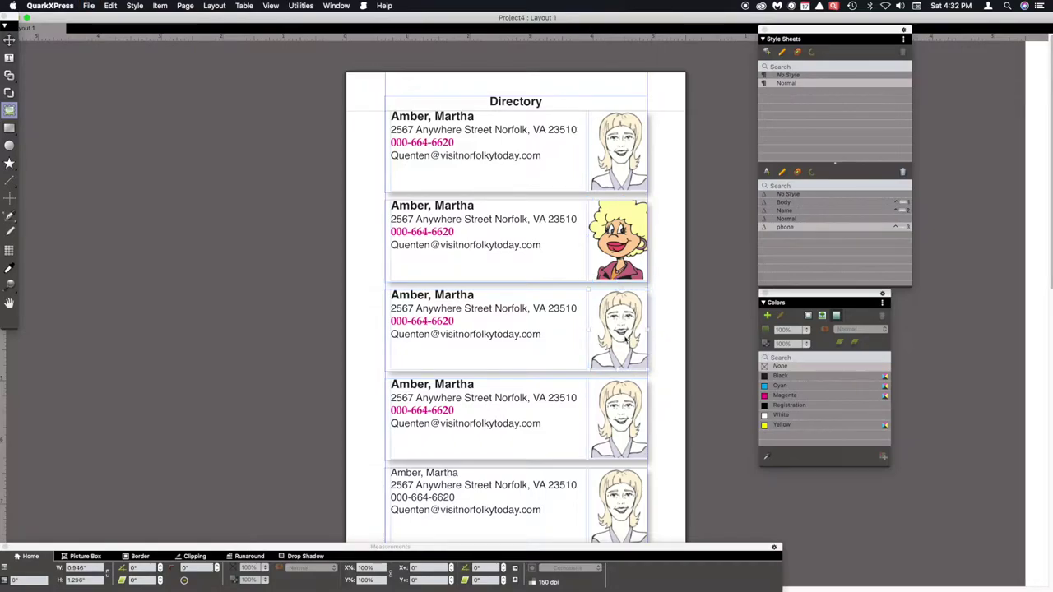
key("super+e")
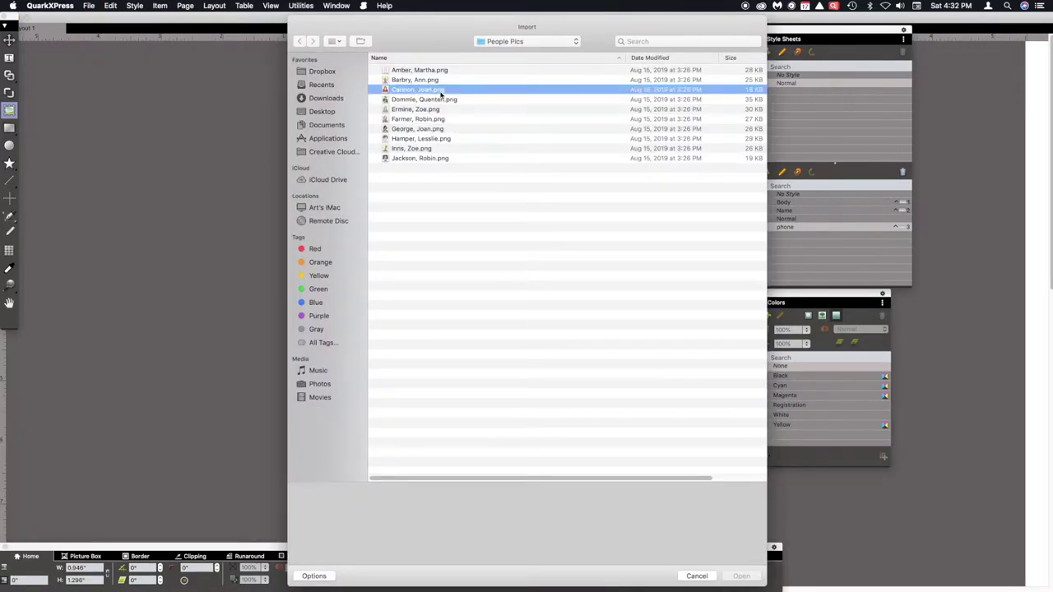
left_click(440, 90)
double_click(440, 91)
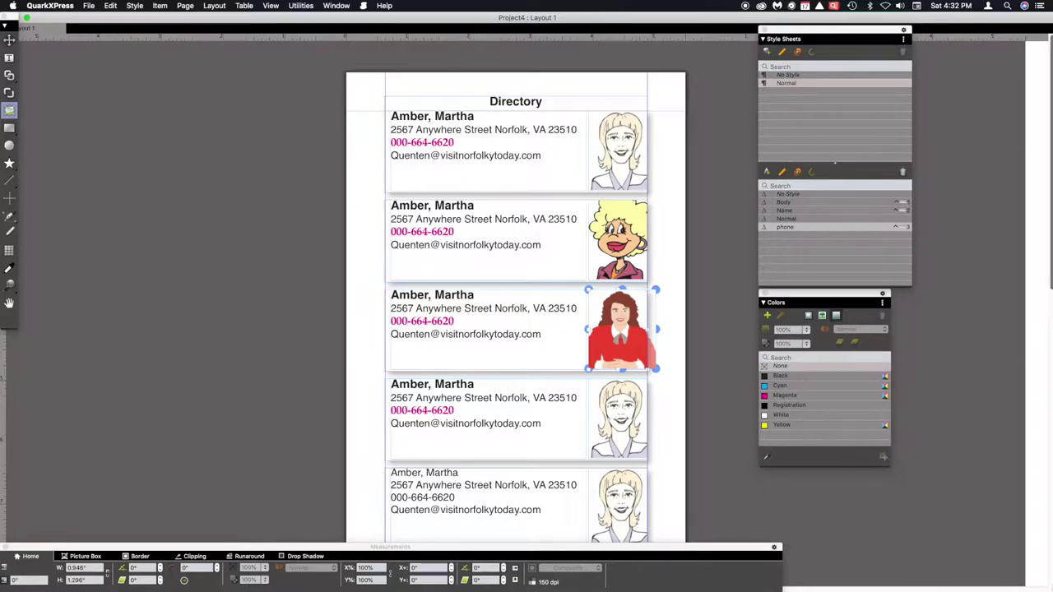
- Narrow the layout window, switch to Finder's Directory folder, and open Untitled.txt from its Misc subfolder
left_click_drag(1052, 509, 705, 507)
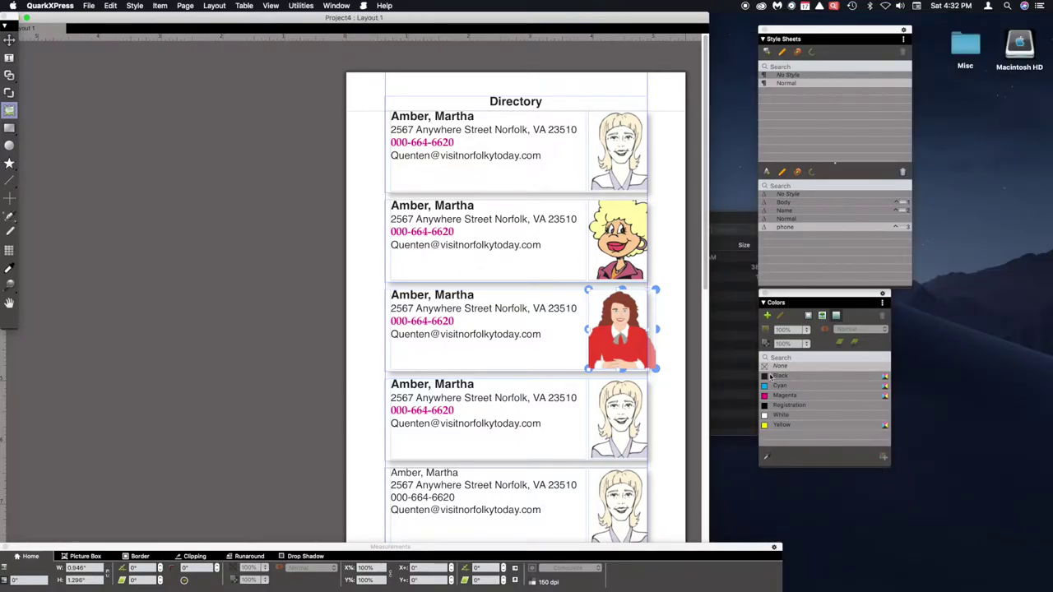
left_click(743, 217)
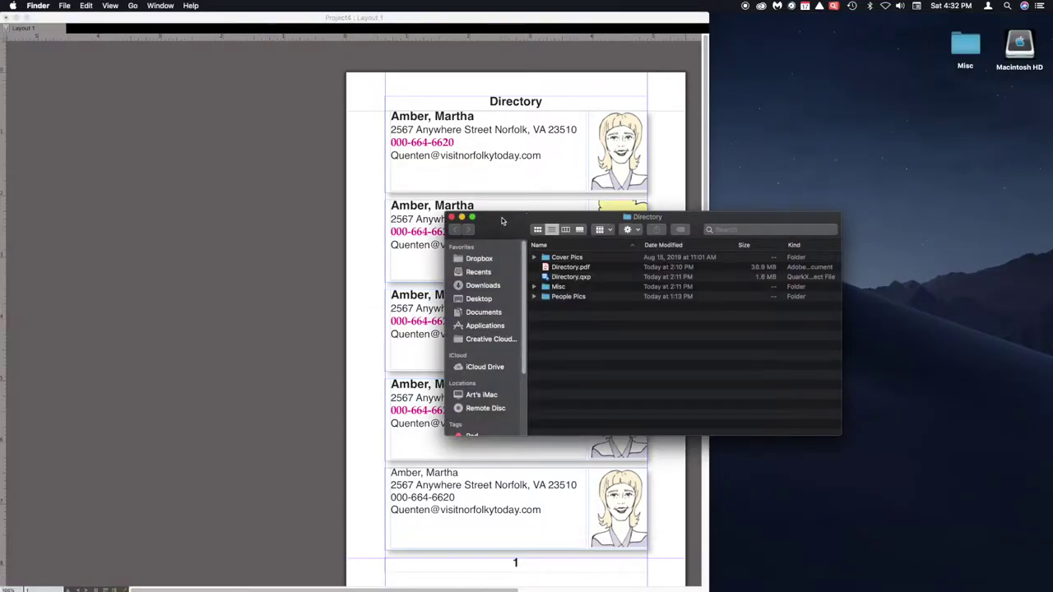
left_click_drag(503, 220, 774, 238)
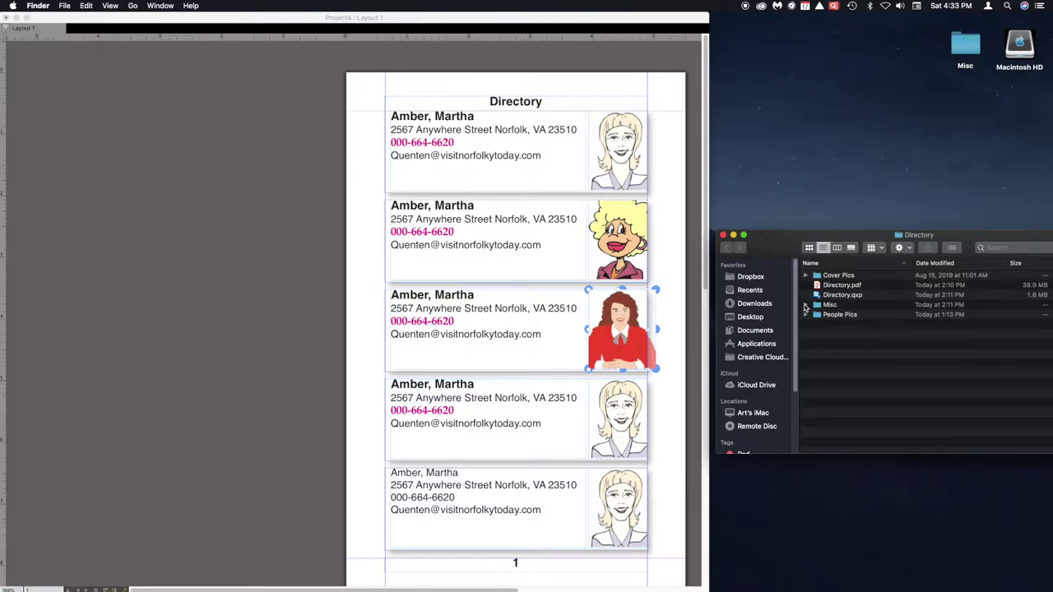
left_click(806, 306)
double_click(833, 376)
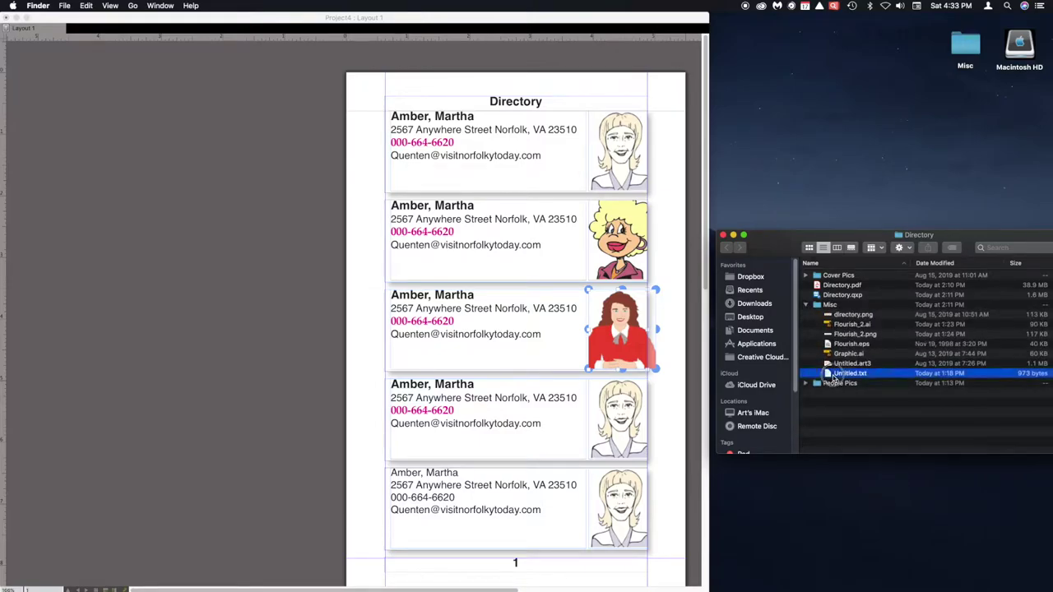
- Arrange the Untitled.txt and layout windows side by side and fit the page inside the resized layout window
left_click_drag(60, 15, 348, 16)
left_click_drag(213, 48, 139, 45)
left_click_drag(380, 257, 233, 416)
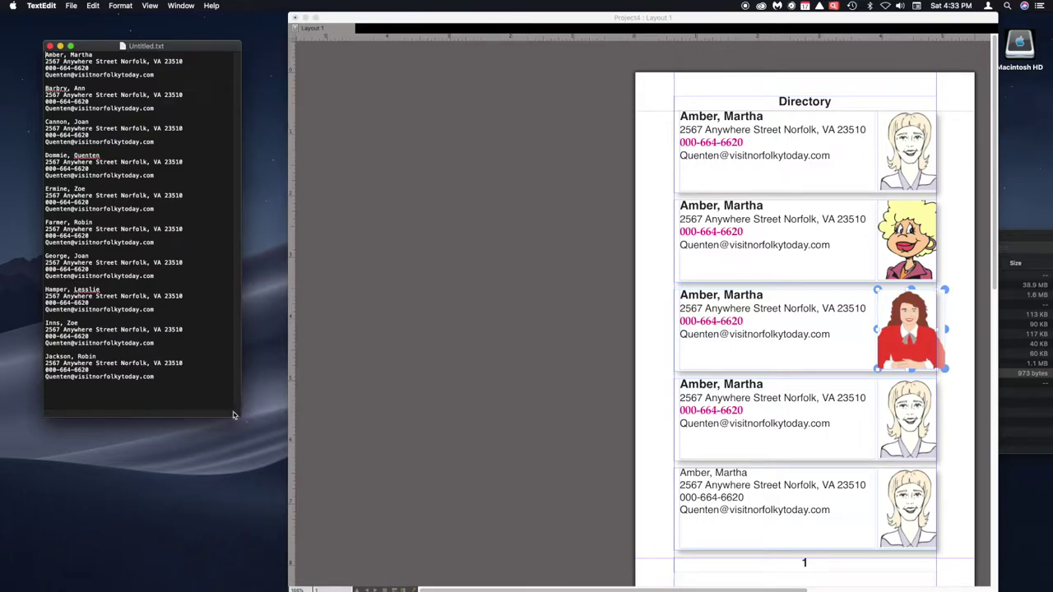
left_click_drag(555, 17, 518, 18)
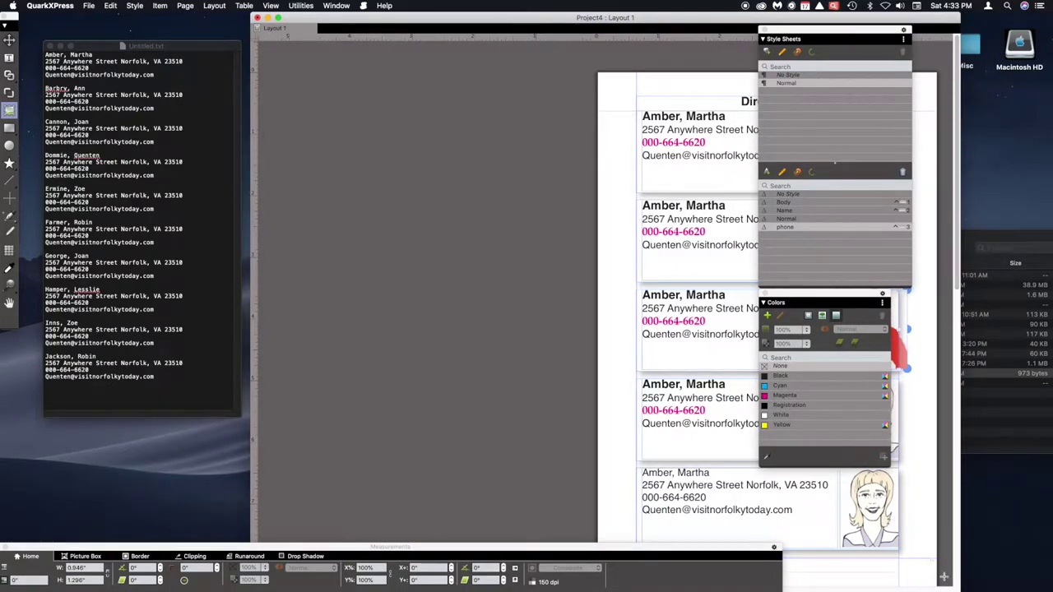
left_click_drag(956, 590, 743, 543)
key("super+0")
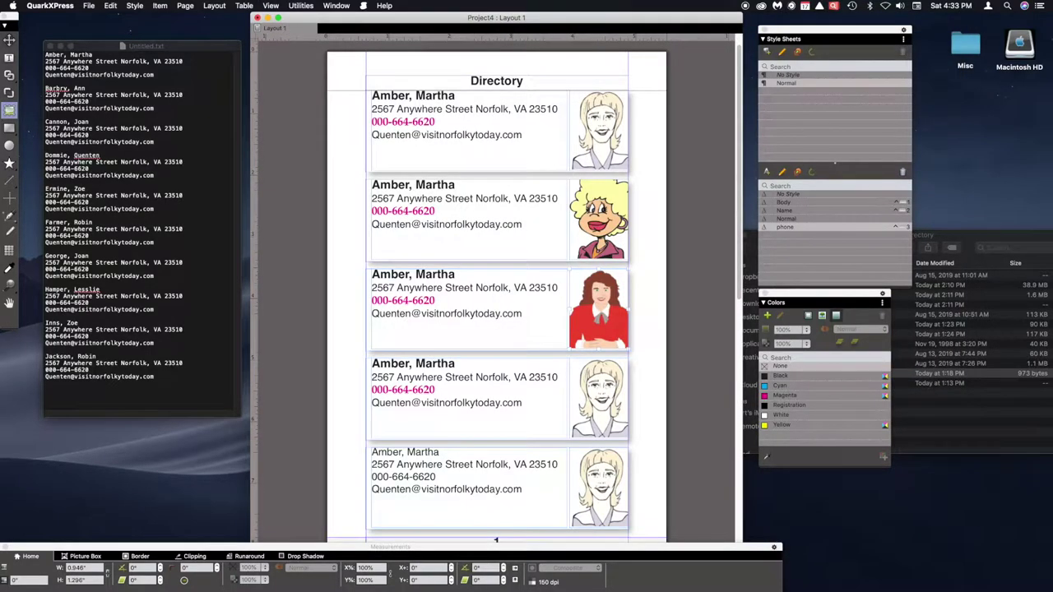
key("super+0")
left_click(497, 288)
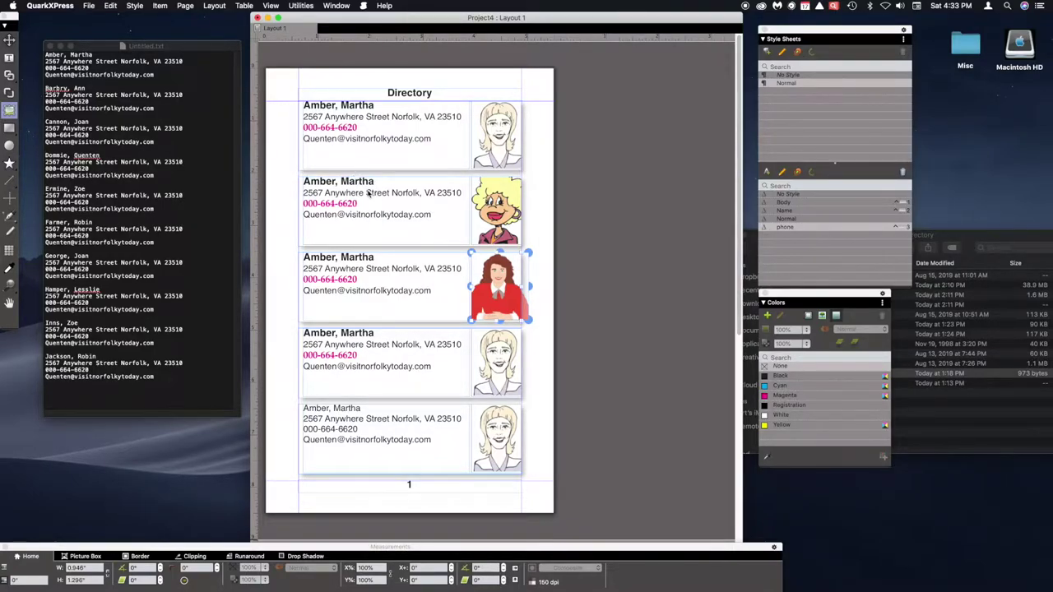
- Copy the second contact's four lines from Untitled.txt in TextEdit and paste them over the second directory entry's text in QuarkXPress
left_click(368, 192)
left_click(359, 181)
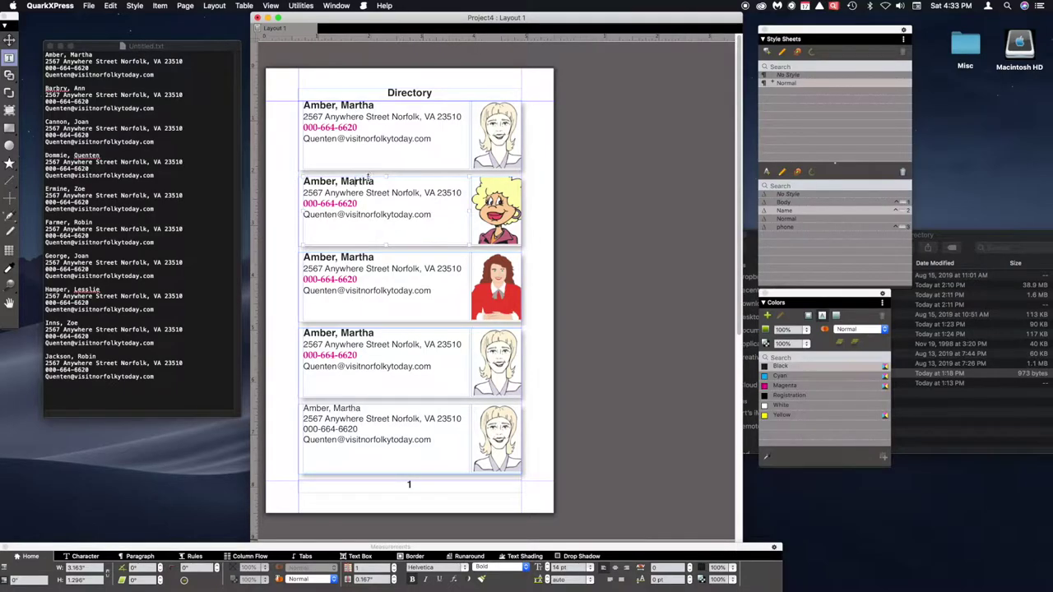
left_click(137, 116)
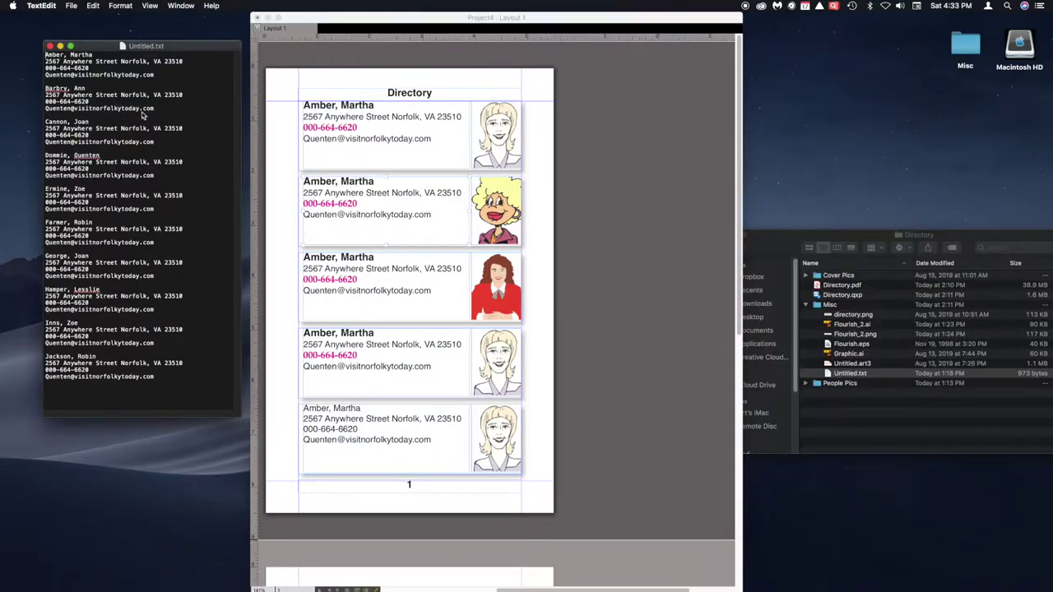
left_click_drag(158, 112, 39, 92)
key("super+c")
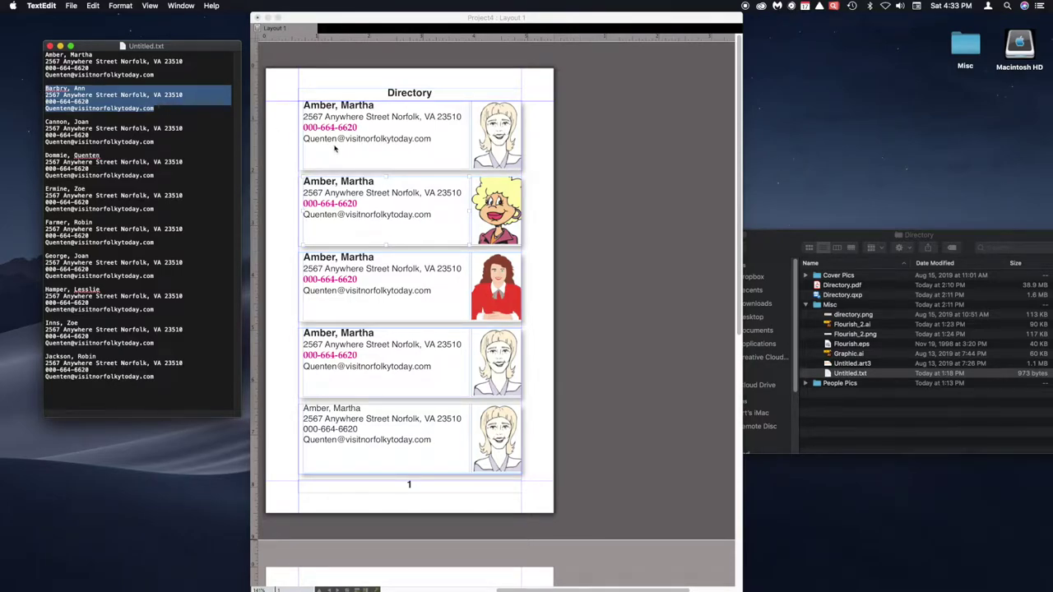
left_click(381, 205)
left_click_drag(443, 215, 466, 232)
key("super+v")
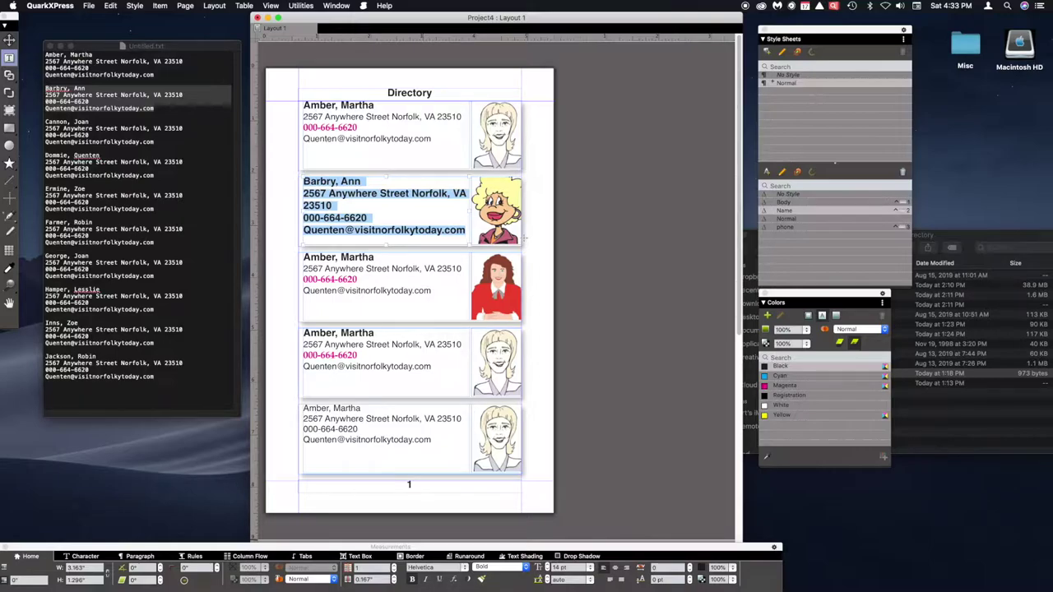
- Apply the Body character style sheet to all of the second entry's text and Name to its name line
key("ctrl+1")
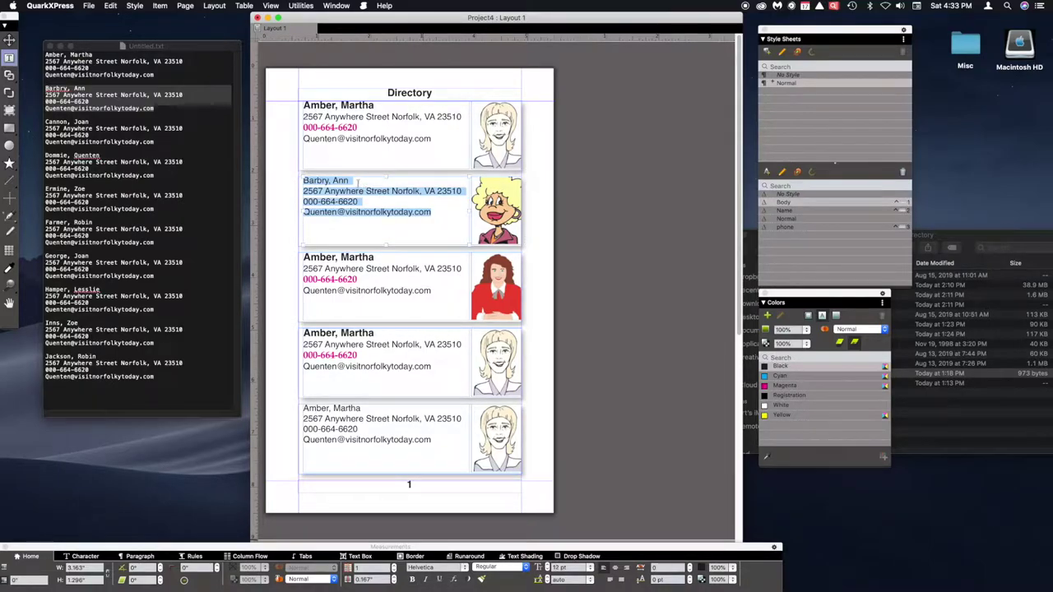
left_click(357, 182)
mouse_move(302, 180)
left_mouse_down()
mouse_move(348, 180)
mouse_move(303, 203)
mouse_move(301, 192)
left_mouse_up()
key("ctrl+2")
left_click(362, 205)
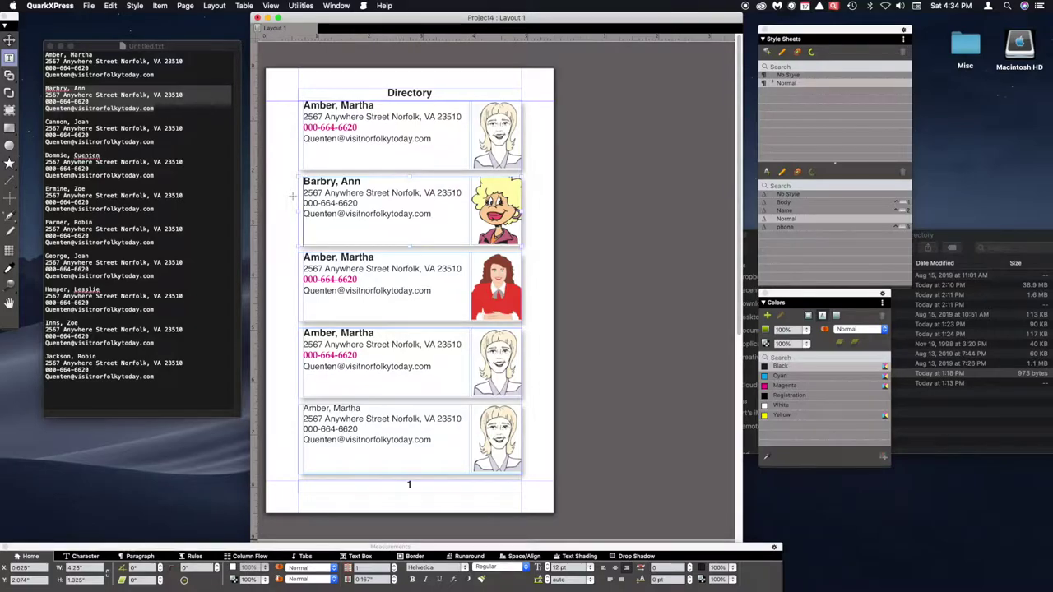
- Apply the phone character style sheet to the phone line of the second directory entry
key("Escape")
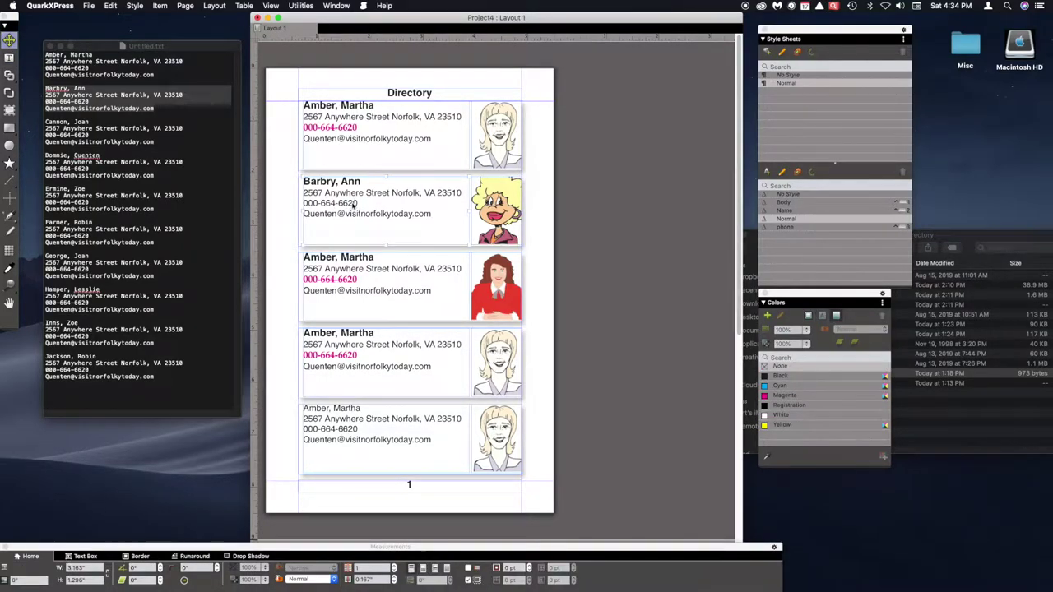
double_click(346, 204)
double_click(349, 203)
left_click_drag(336, 202, 303, 206)
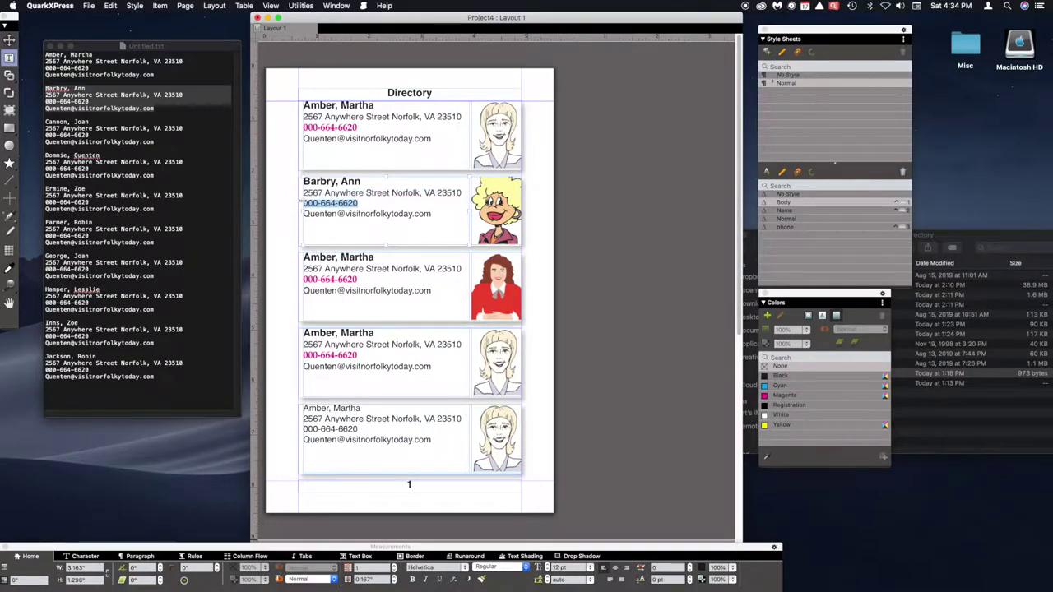
key("ctrl+3")
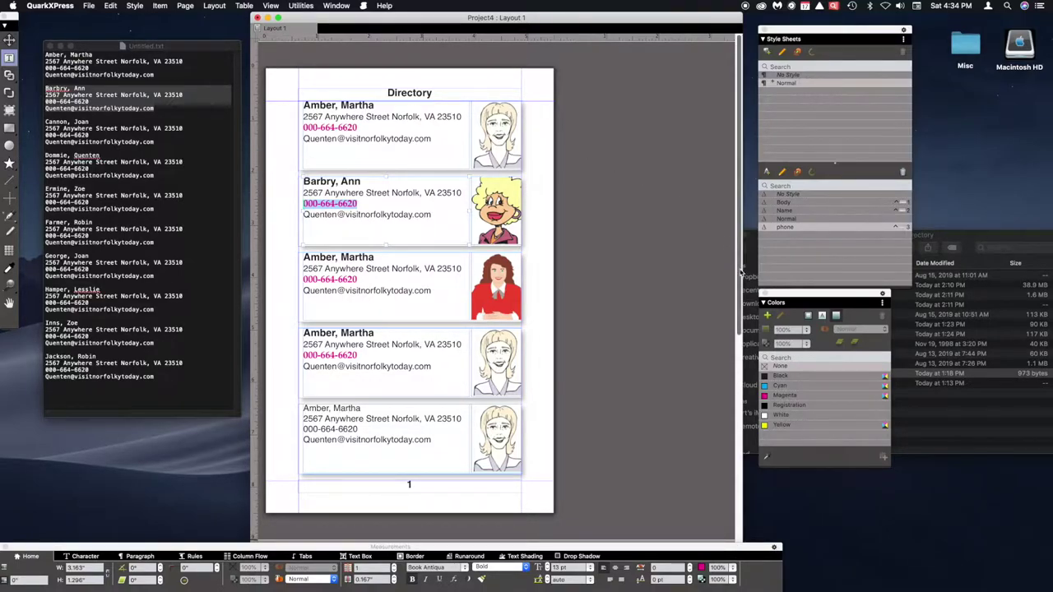
- Copy the anchored last entry on page 2 and paste it before that entry so the directory flows onto page 3
left_click_drag(740, 273, 705, 562)
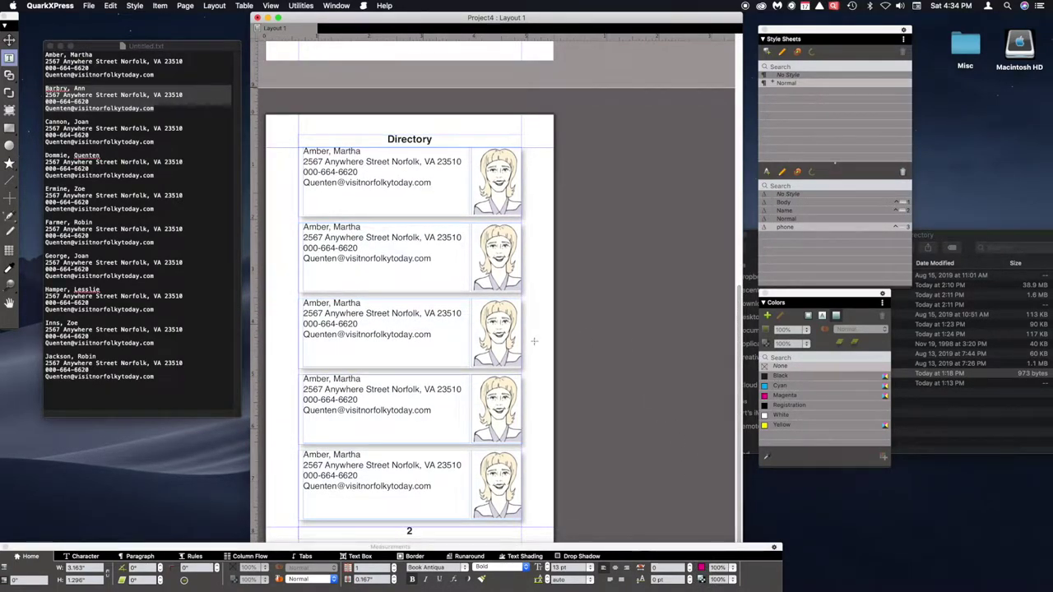
left_click(303, 466)
left_click_drag(303, 465, 517, 475)
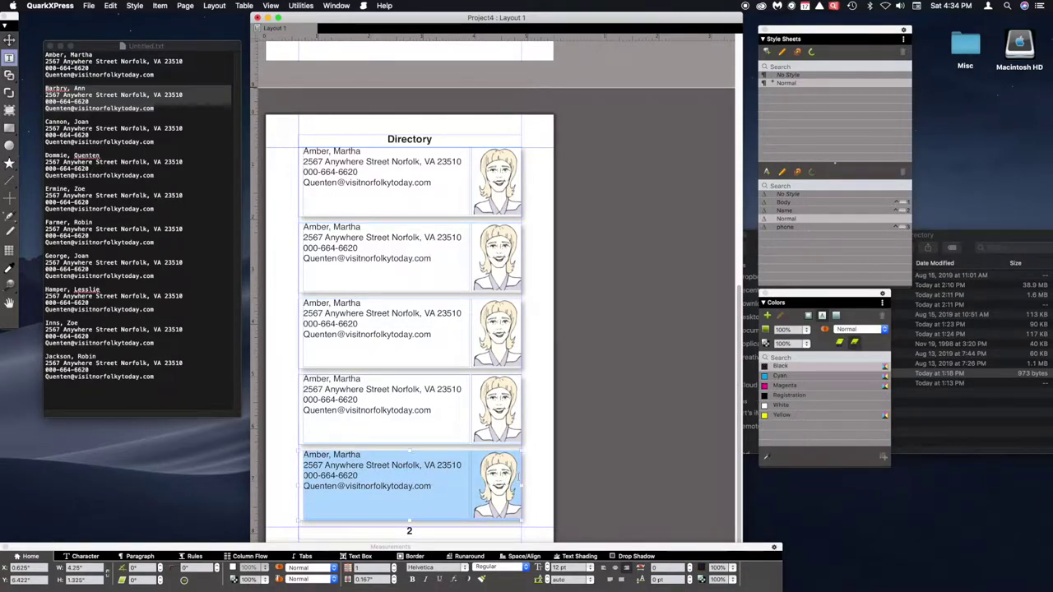
key("super+c")
left_click(301, 492)
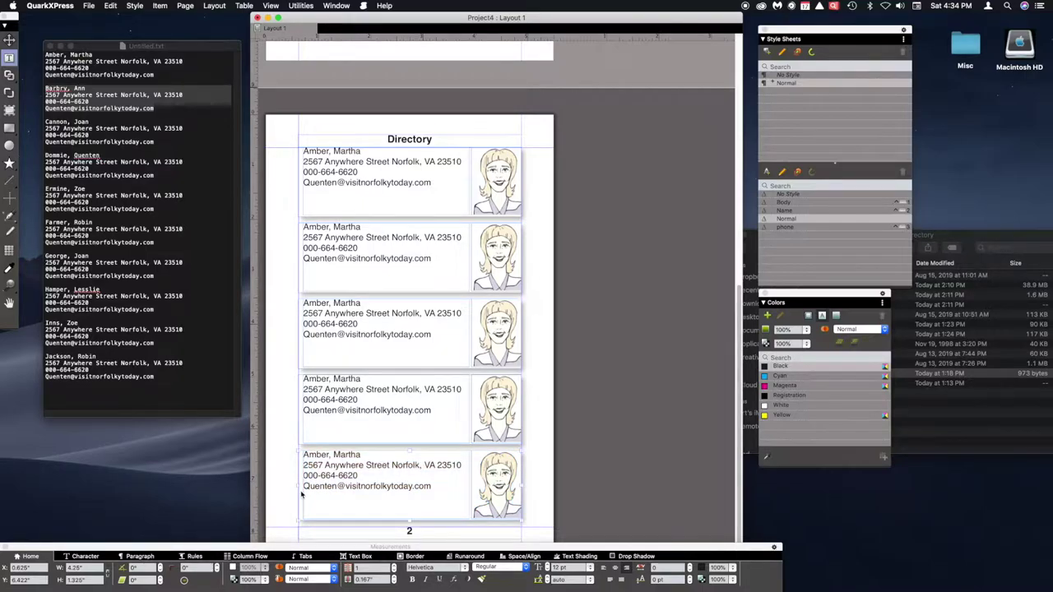
key("super+v")
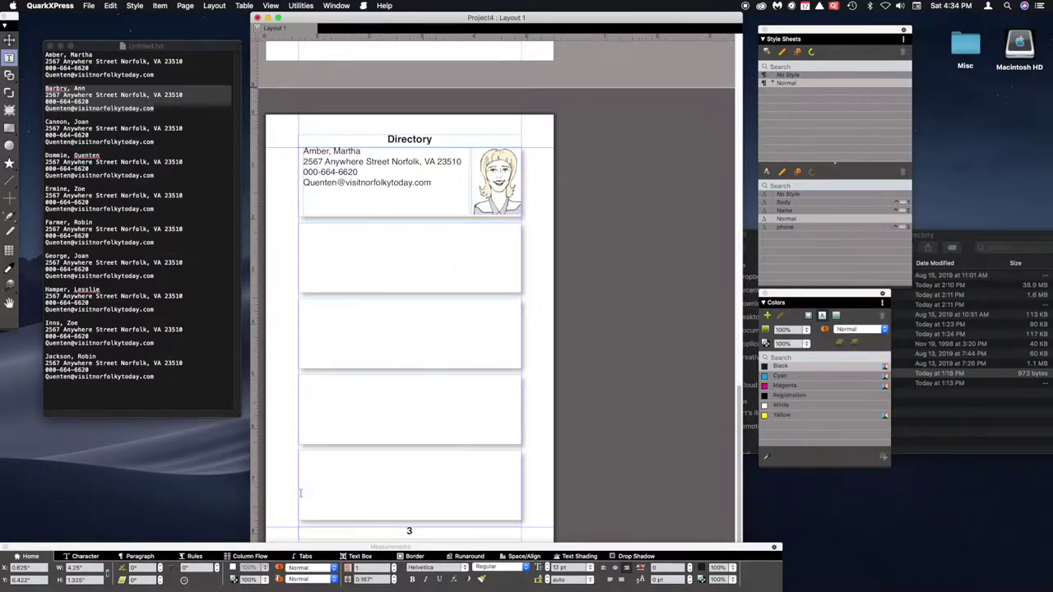
- Paste the copied entry repeatedly from page 3's second box to fill pages 3 and 4
left_click(467, 277)
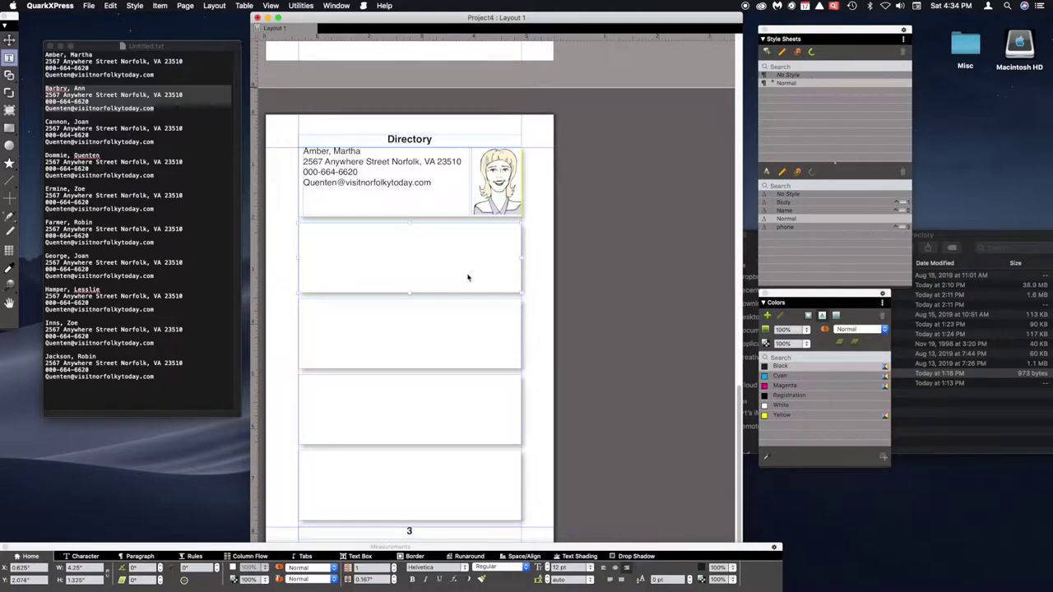
key("super+v")
key("super+v")
key("super+v")
key("super+v")
key("super+v")
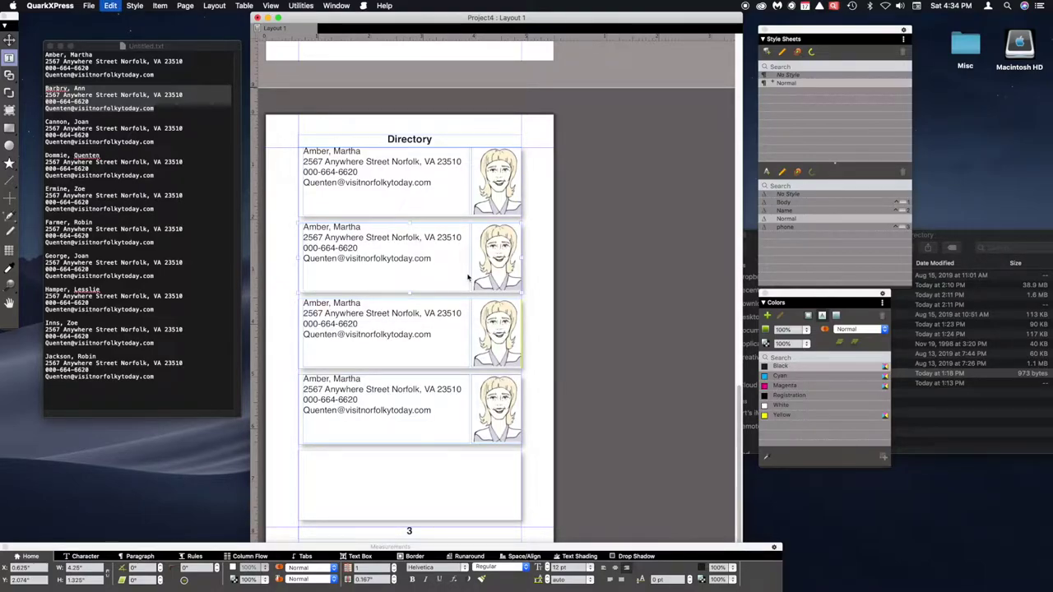
key("super+v")
key("super+v")
key("super+v")
key("super+v")
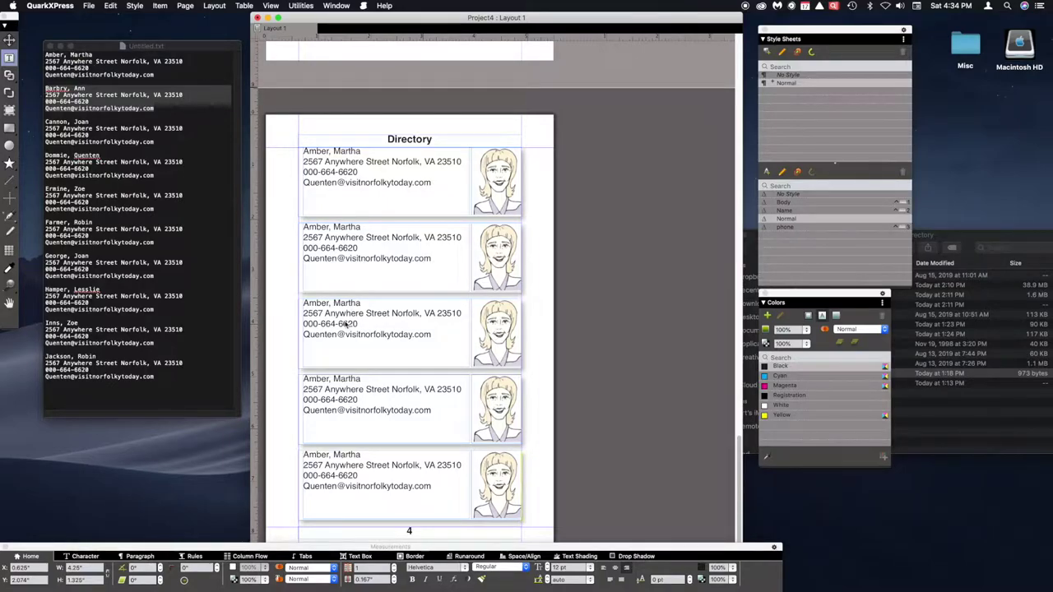
- Delete the anchored entry in the third box on page 4
left_click(301, 324)
left_click_drag(301, 324, 515, 339)
key("BackSpace")
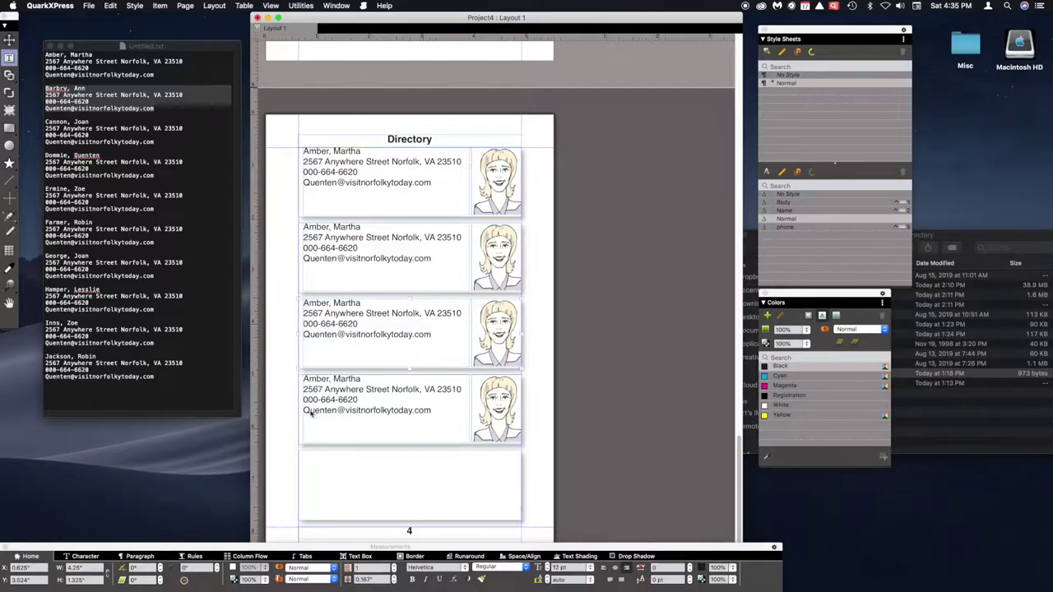
- Select the fourth entry on page 4, place the insertion point in the second box, and paste an entry there
key("super+a")
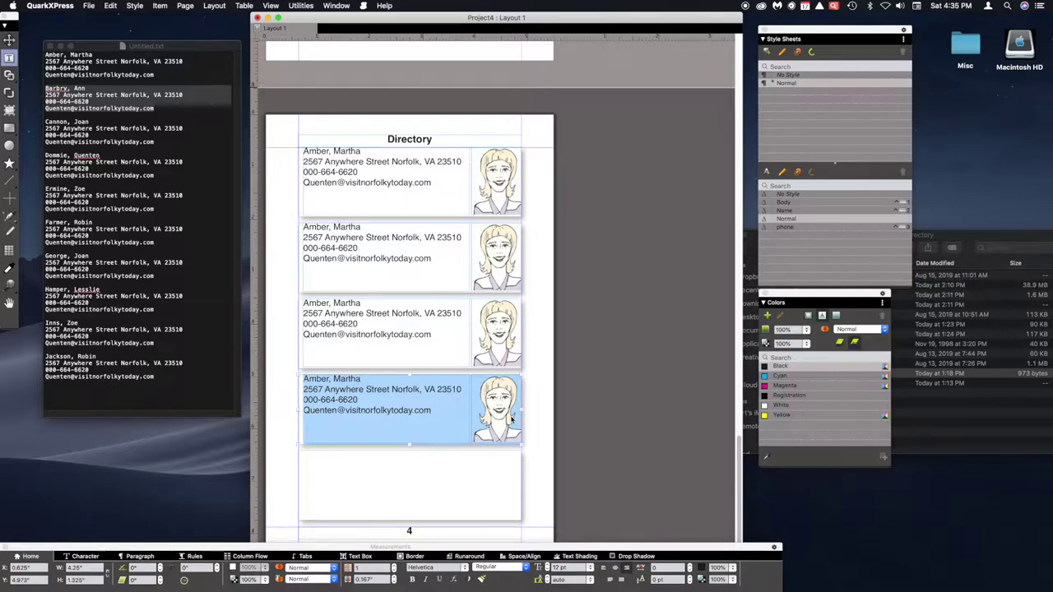
left_click(302, 265)
key("super+v")
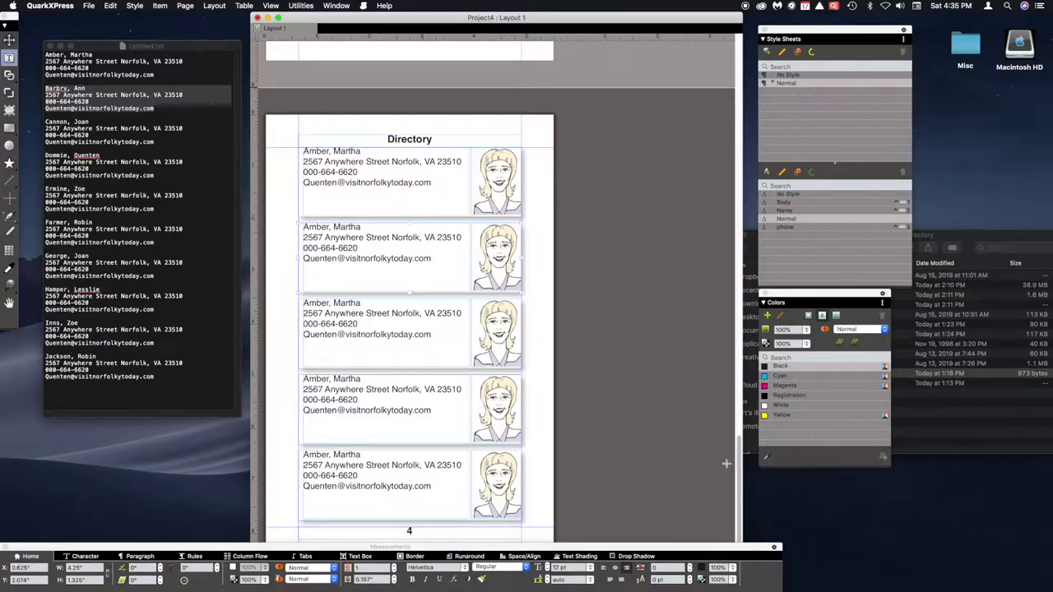
- Save the project as Directory in the Directory folder, replacing the existing file
left_click_drag(739, 473, 693, 31)
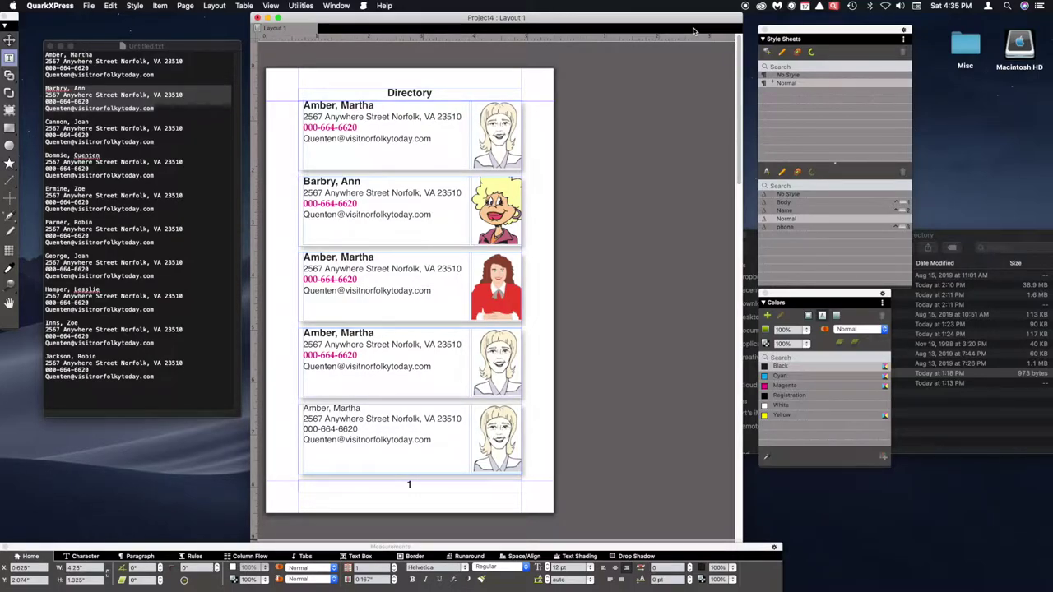
key("super+s")
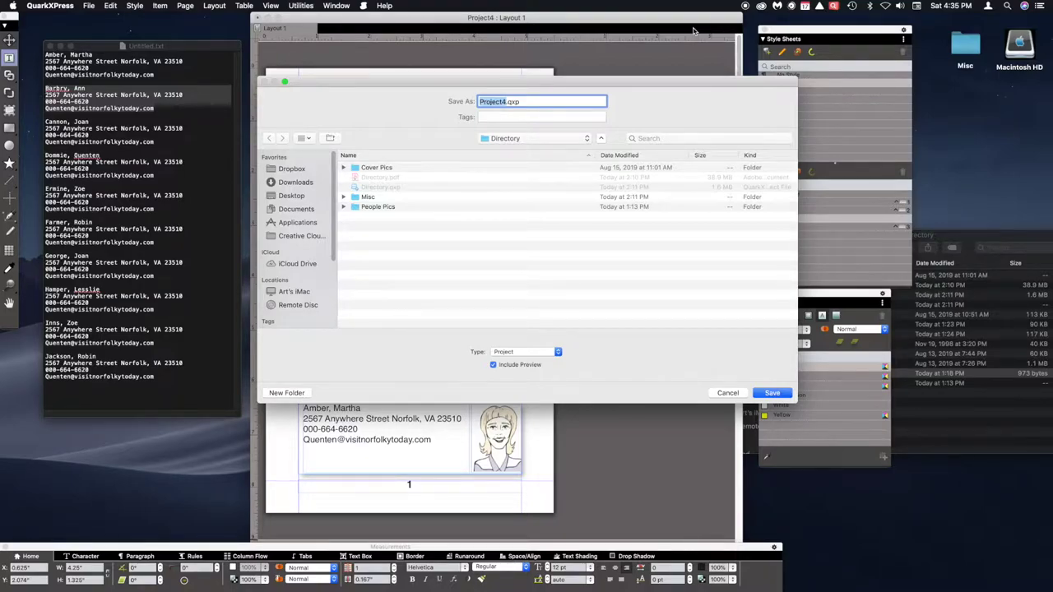
type("Directory")
left_click(771, 394)
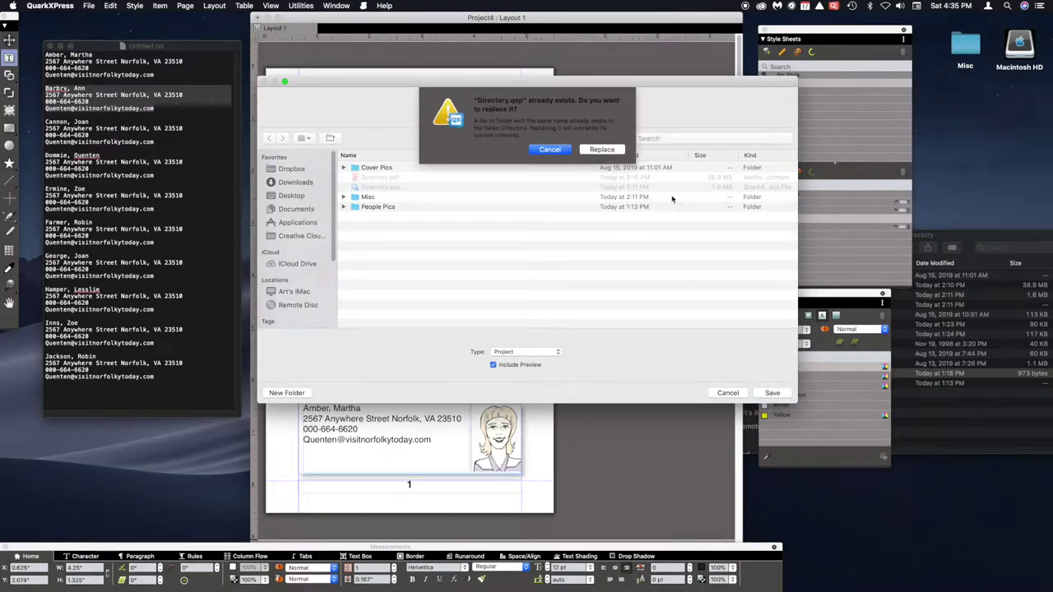
left_click(604, 150)
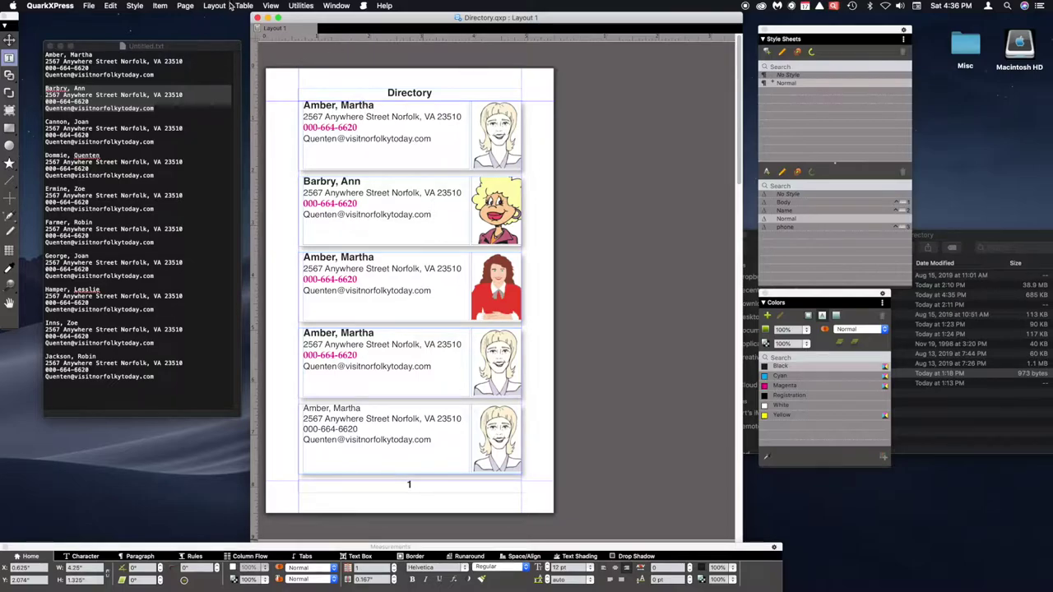
- Insert 2 pages before page 1 based on A-Master A
left_click(185, 6)
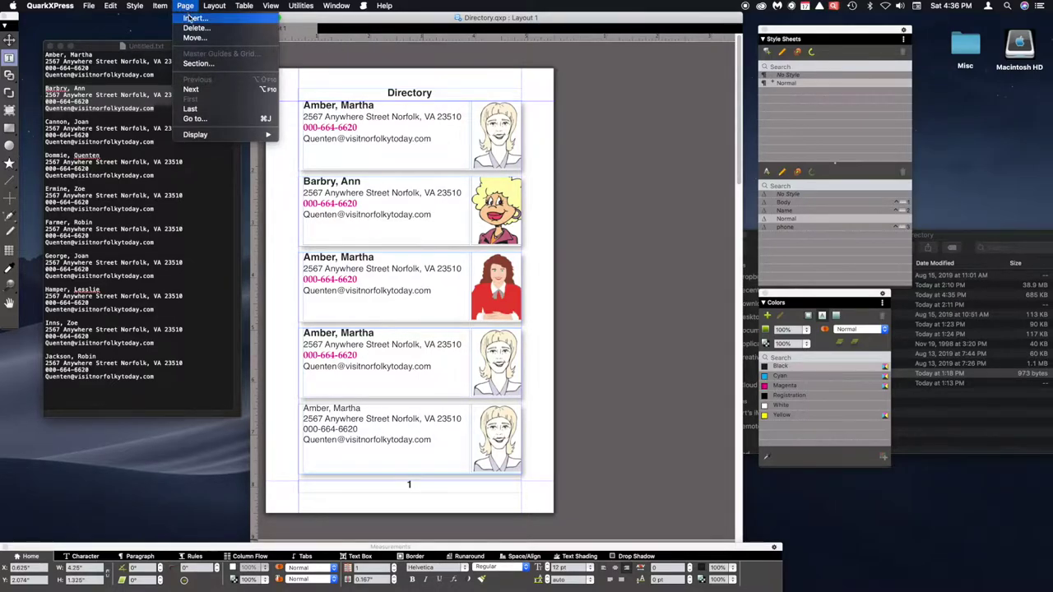
left_click(191, 17)
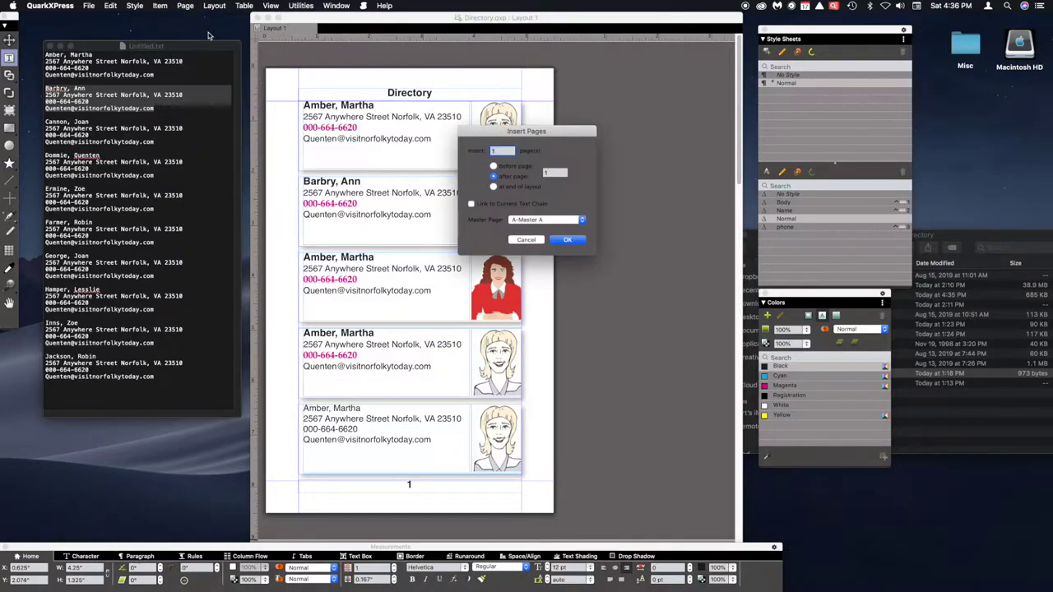
type("2")
left_click(494, 167)
left_click(567, 240)
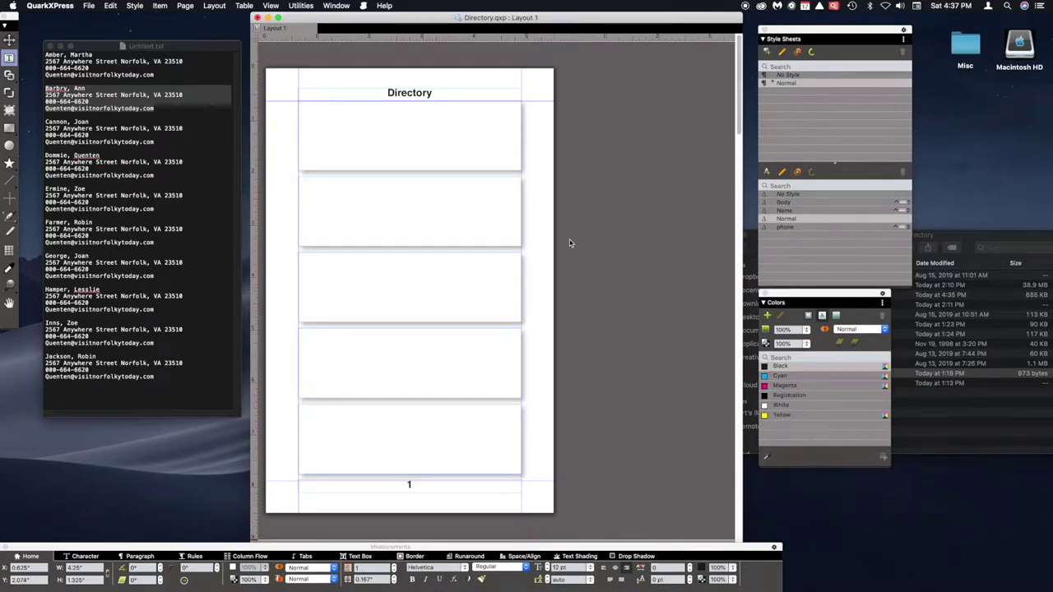
- Delete the two newly inserted pages at the start of the layout, one at a time
left_click(186, 7)
left_click(186, 6)
left_click(186, 6)
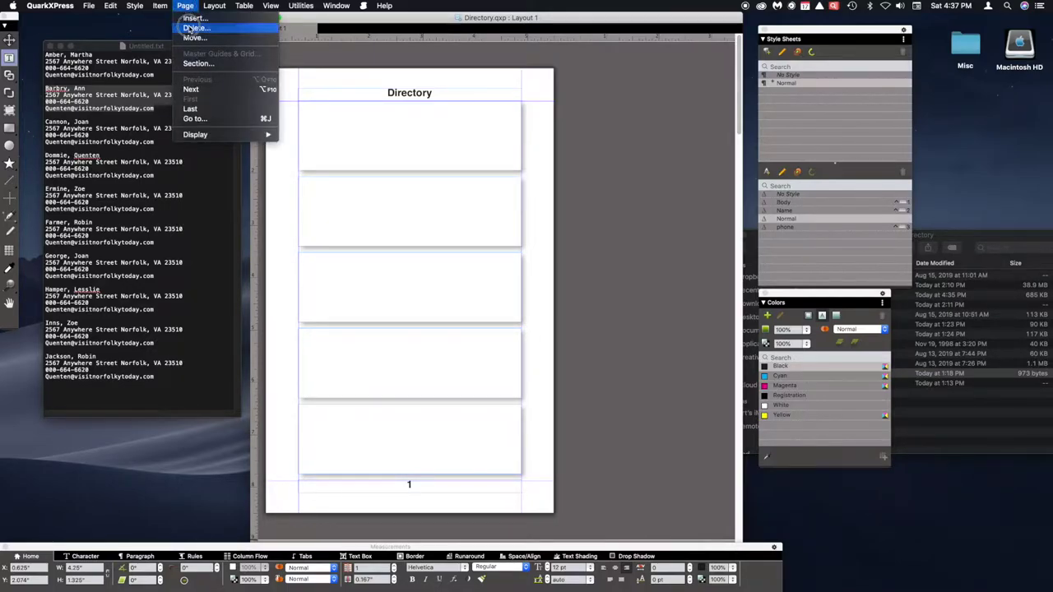
left_click(196, 28)
left_click(578, 189)
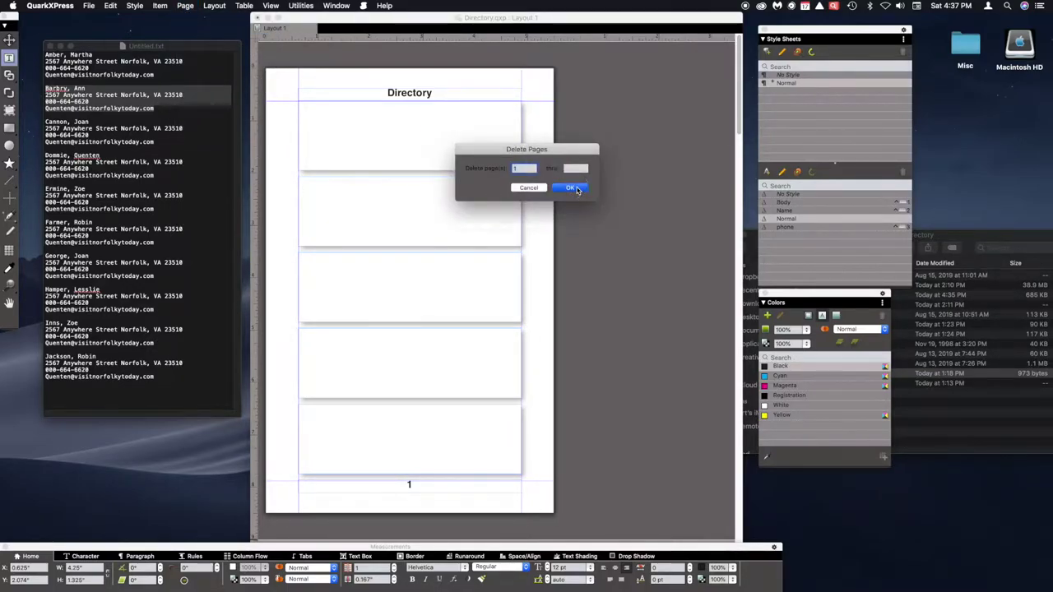
left_click(185, 7)
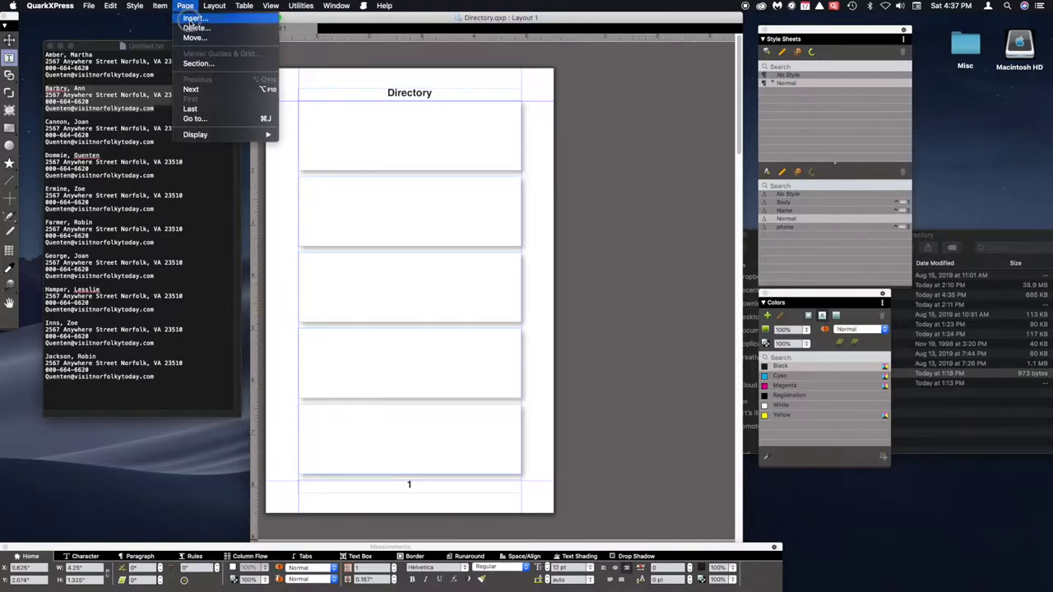
left_click(191, 30)
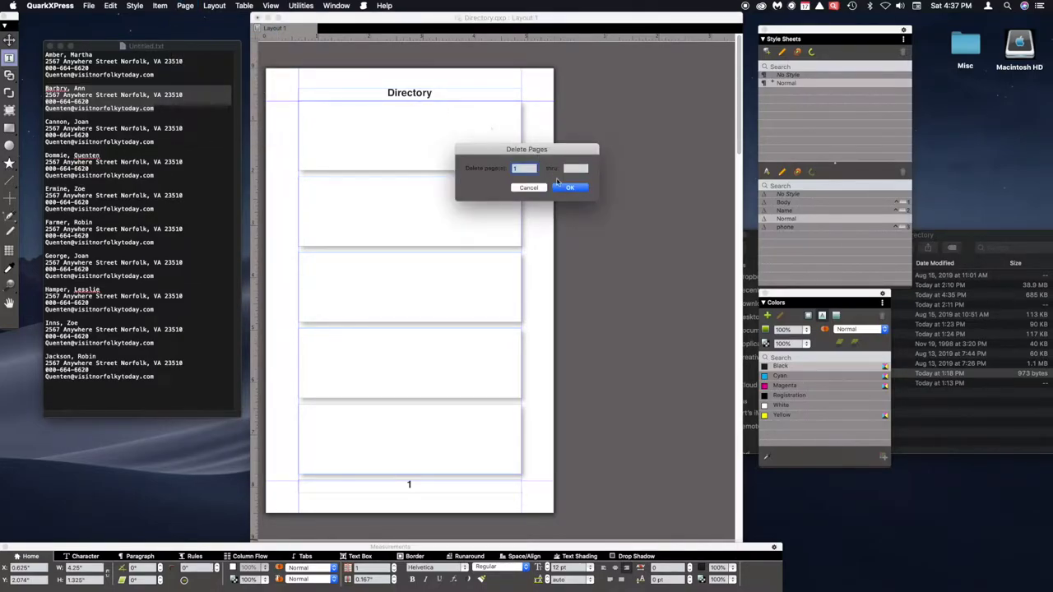
left_click(576, 189)
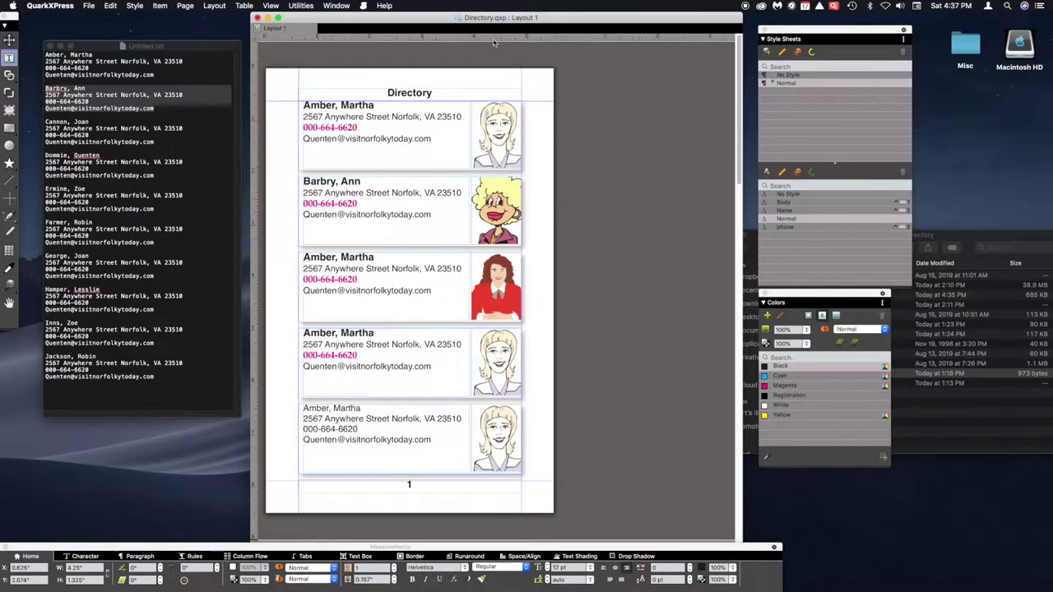
- Insert 2 pages before page 1 using the Blank Single master page
left_click(186, 5)
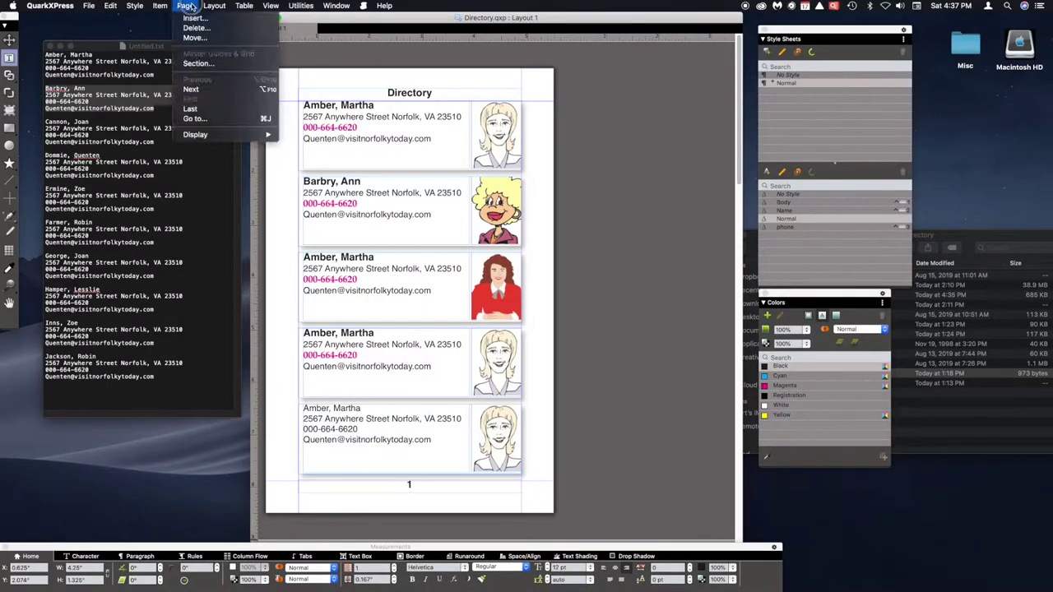
left_click(192, 18)
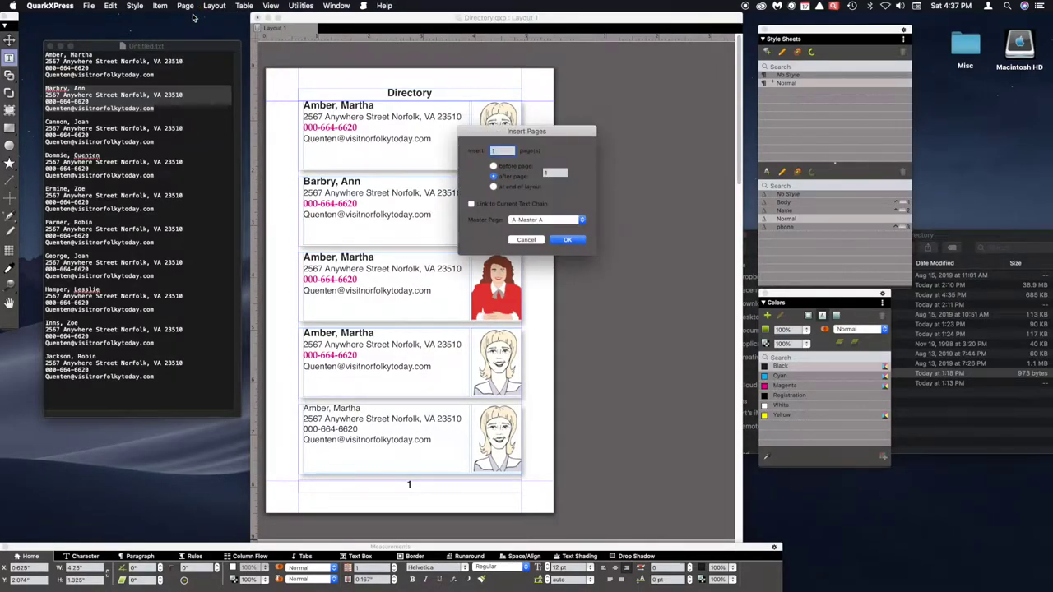
type("2")
left_click(494, 166)
left_click(536, 220)
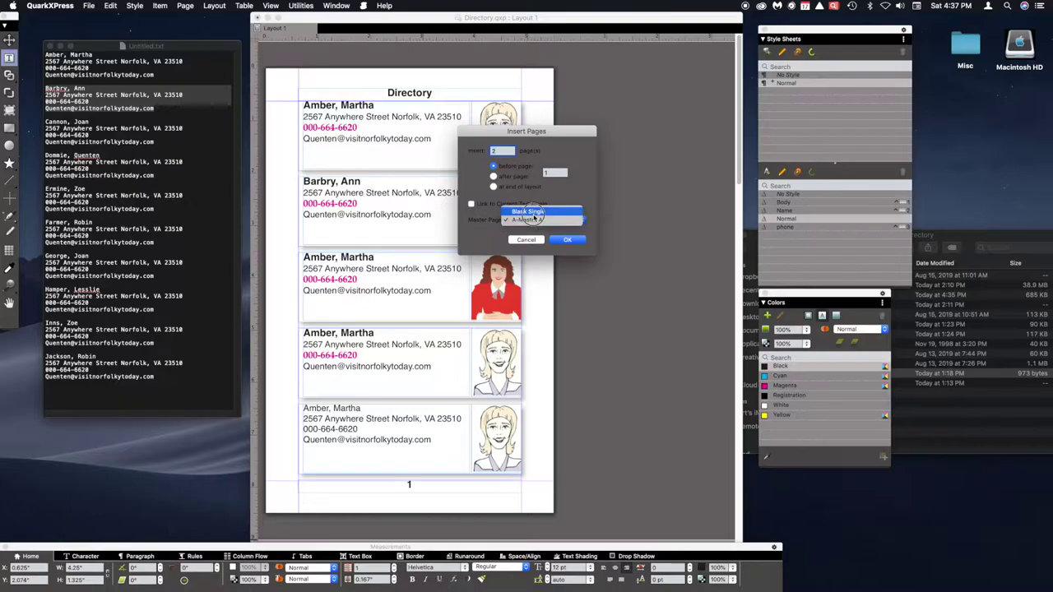
left_click(531, 213)
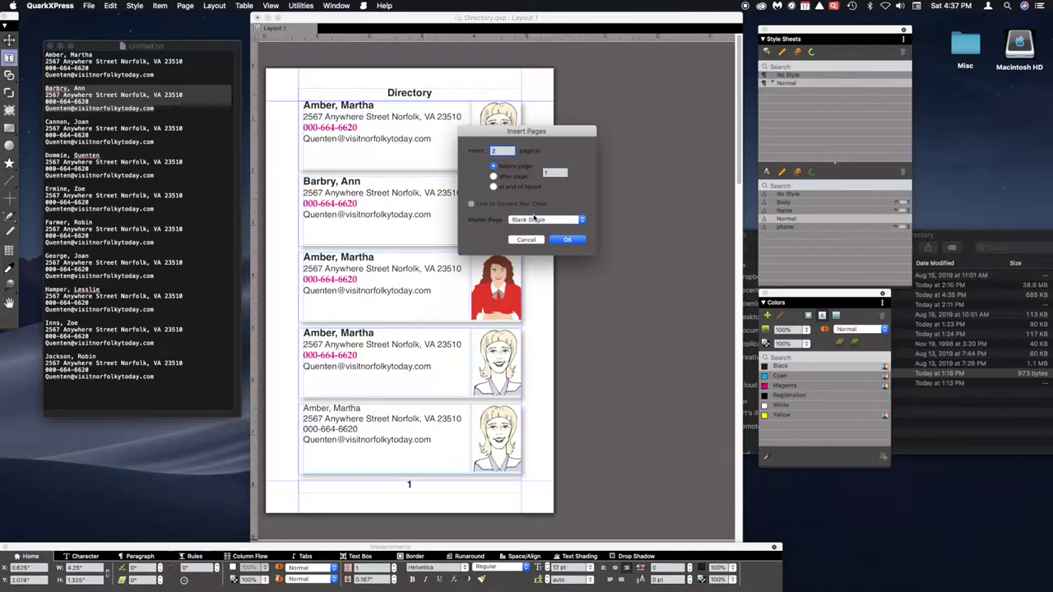
left_click(568, 240)
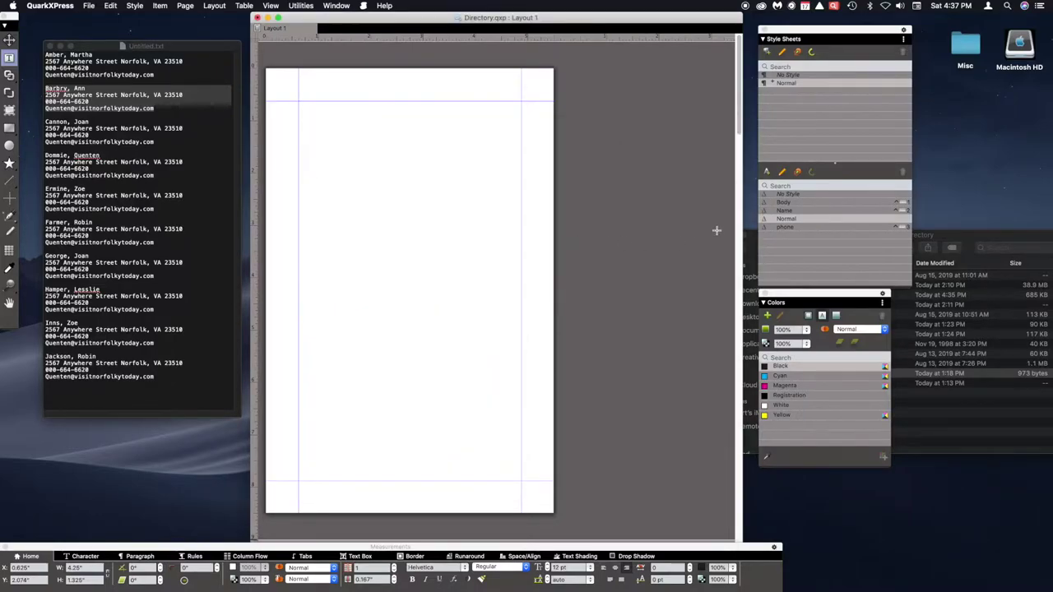
- Make the first directory page, page 3, a section start with the default page numbering
left_click_drag(739, 120, 722, 294)
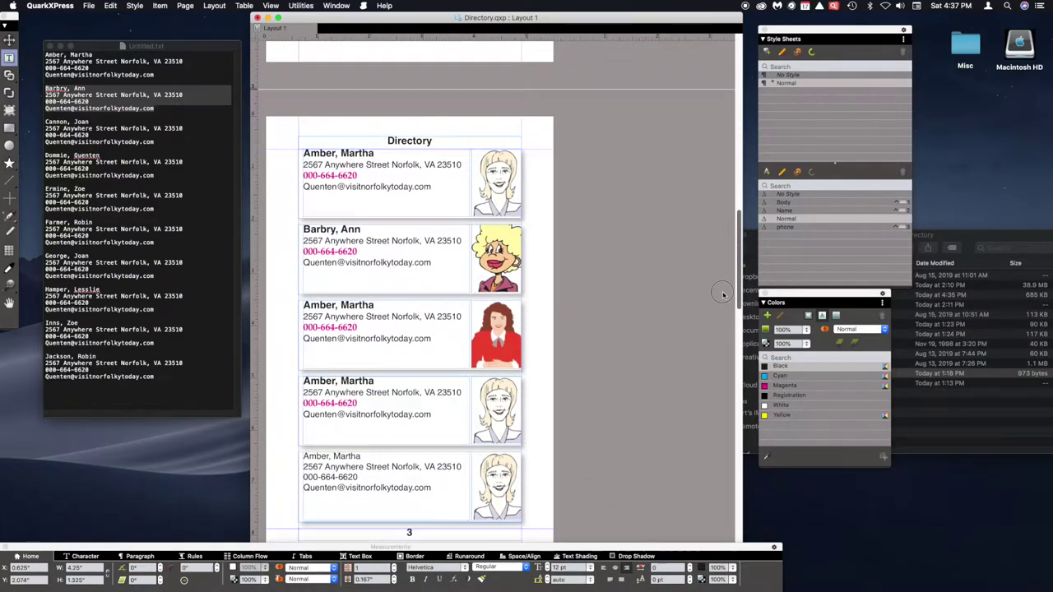
scroll(723, 295, "down", 1)
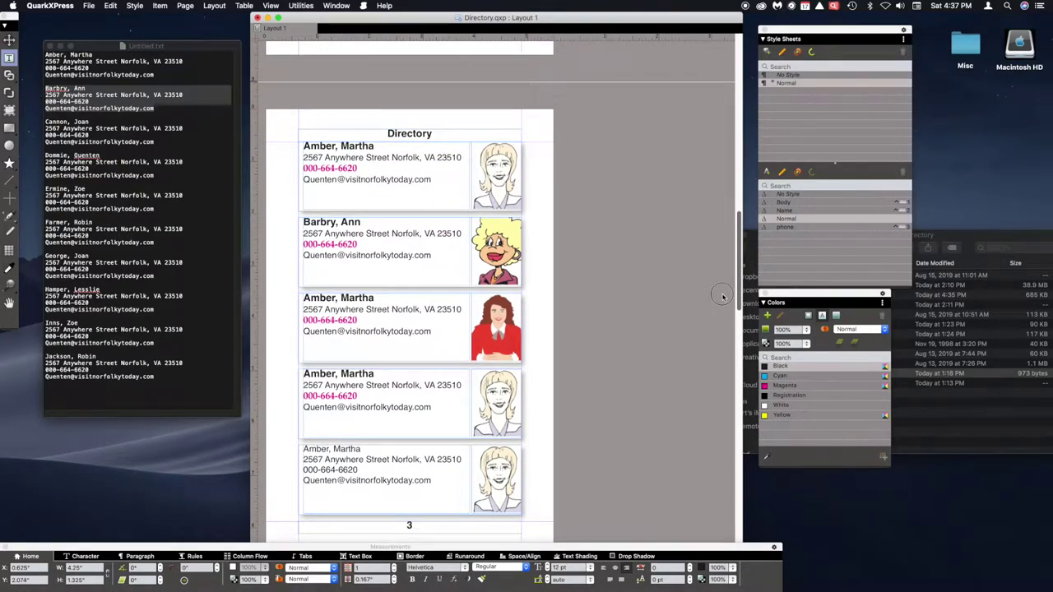
scroll(722, 297, "down", 1)
scroll(723, 298, "down", 1)
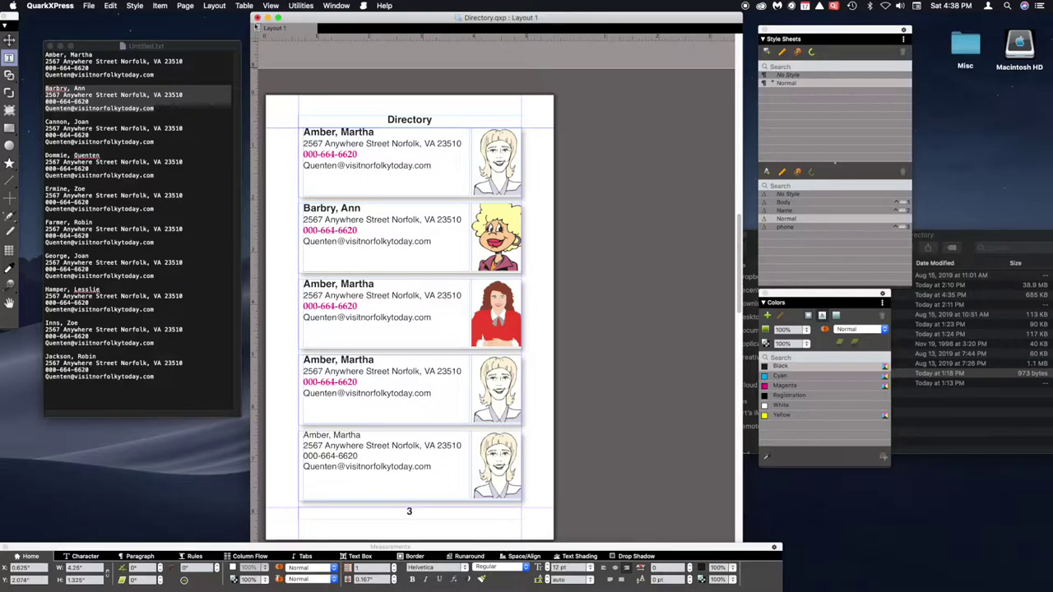
left_click(184, 6)
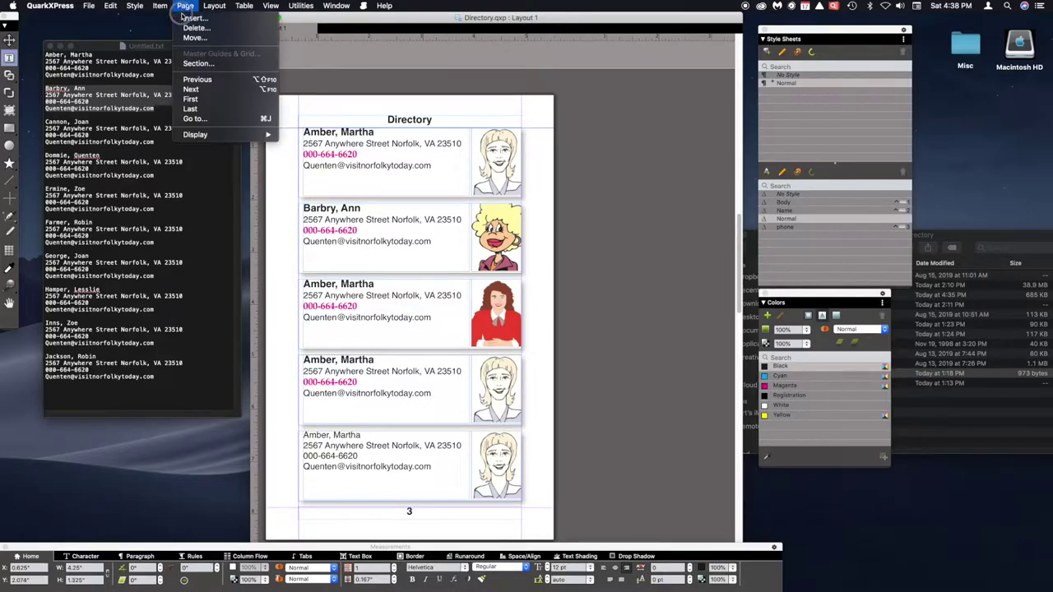
left_click(195, 63)
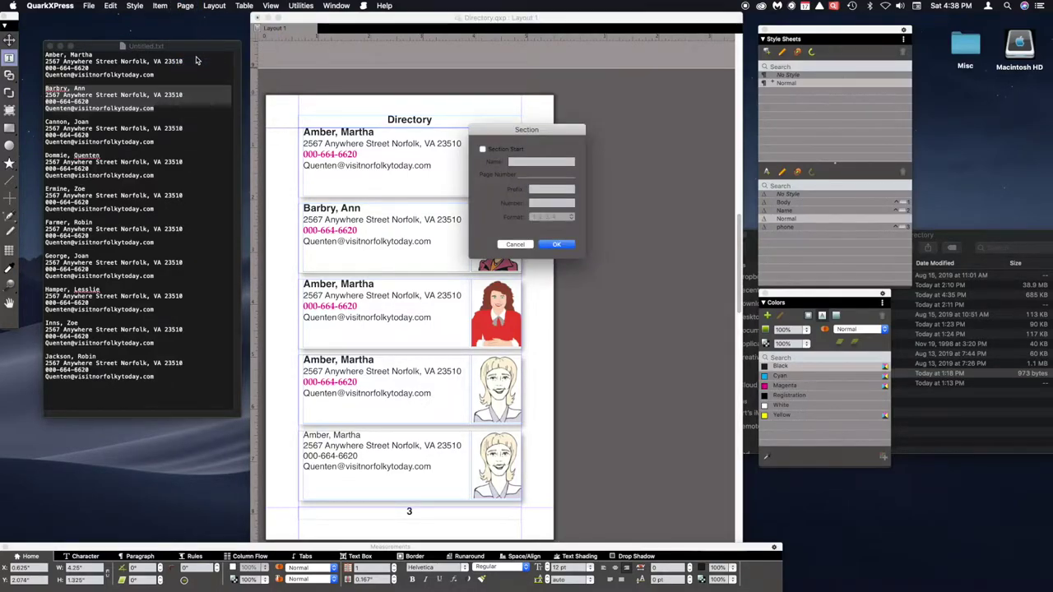
left_click(483, 149)
left_click(559, 246)
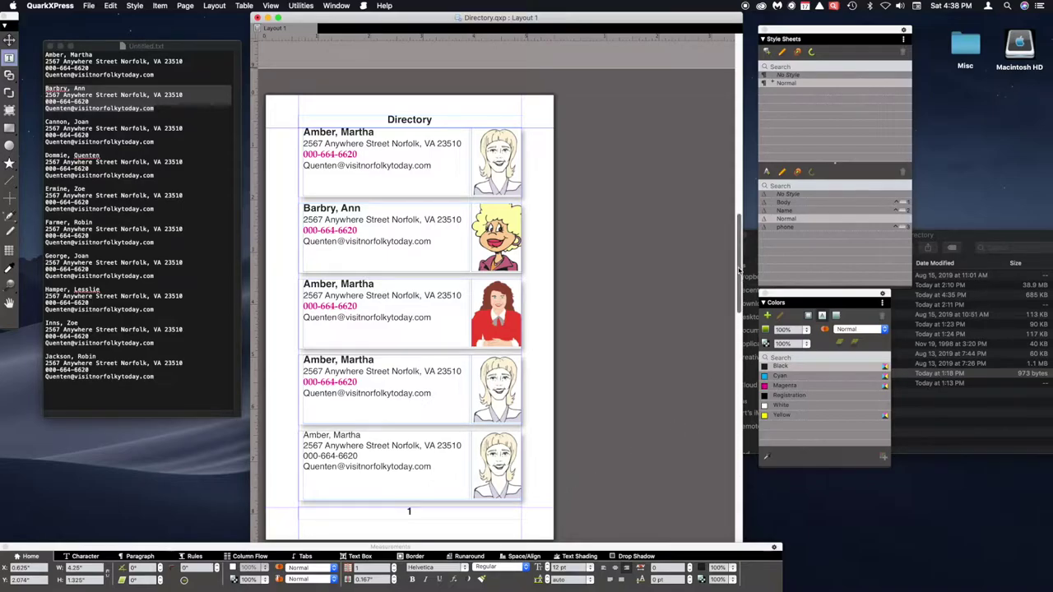
- Draw a rectangular box covering the whole blank first page, about 5.487" wide and 8.492" high
left_click_drag(739, 270, 748, 95)
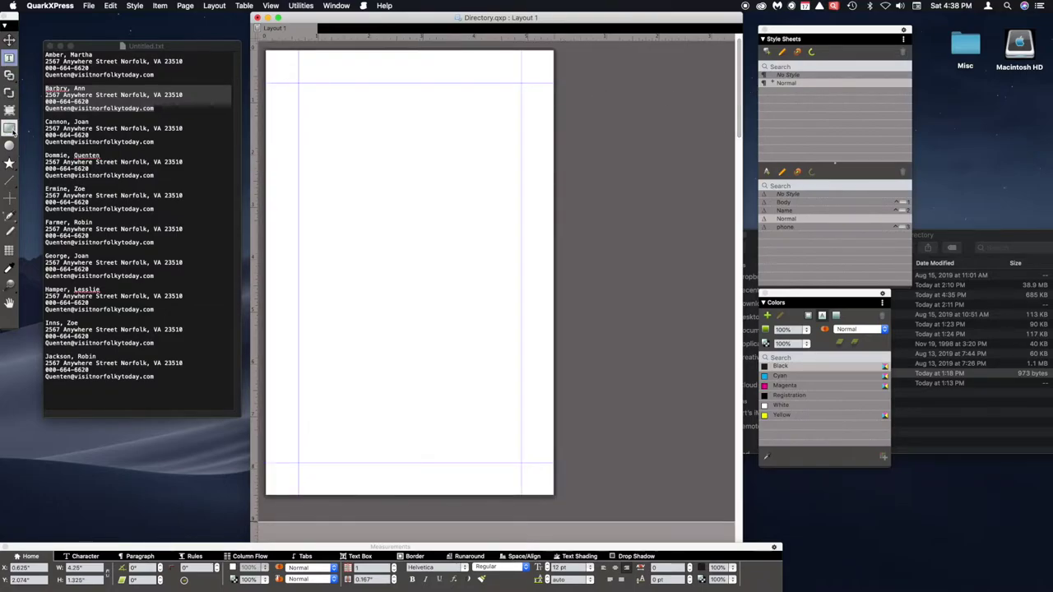
left_click(9, 129)
mouse_move(266, 52)
left_mouse_down()
mouse_move(341, 100)
mouse_move(543, 505)
mouse_move(553, 497)
left_mouse_up()
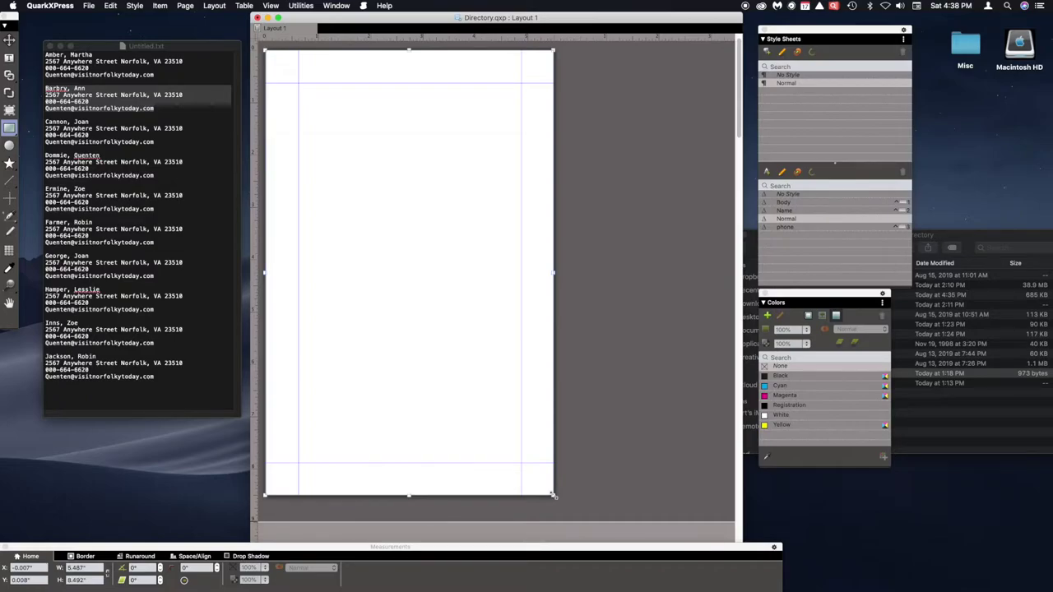
- Import Cover 1.jpg from the Cover Pics folder into the full-page box
key("super+e")
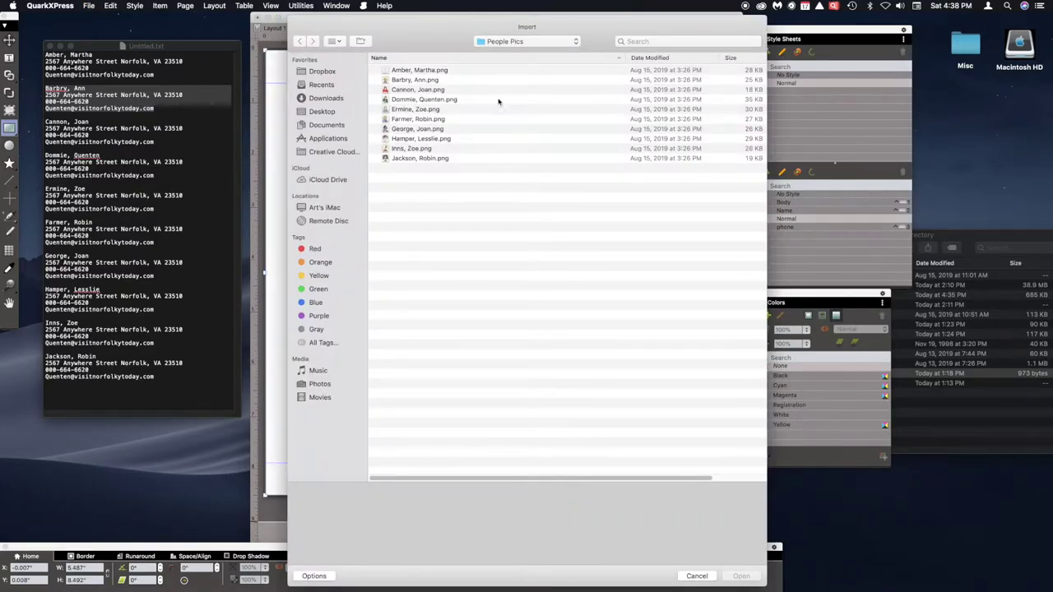
left_click(507, 42)
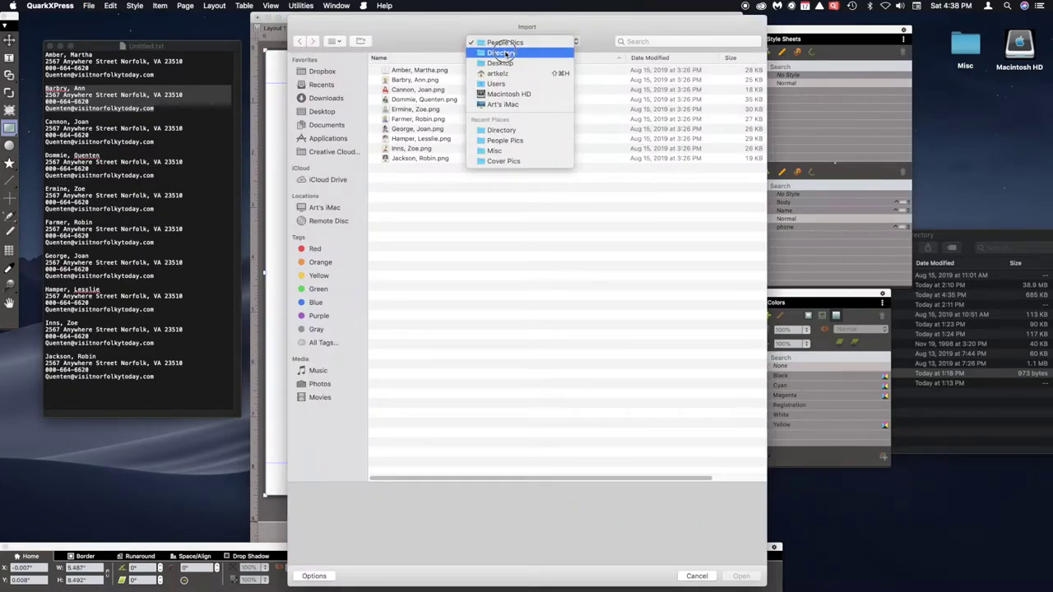
left_click(502, 53)
left_click(448, 74)
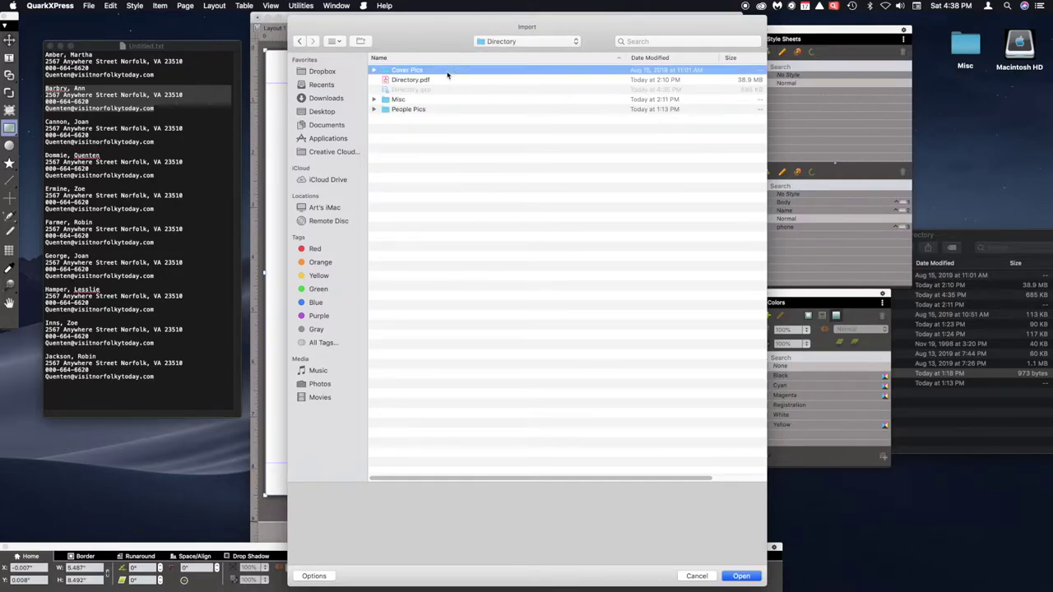
left_click(741, 576)
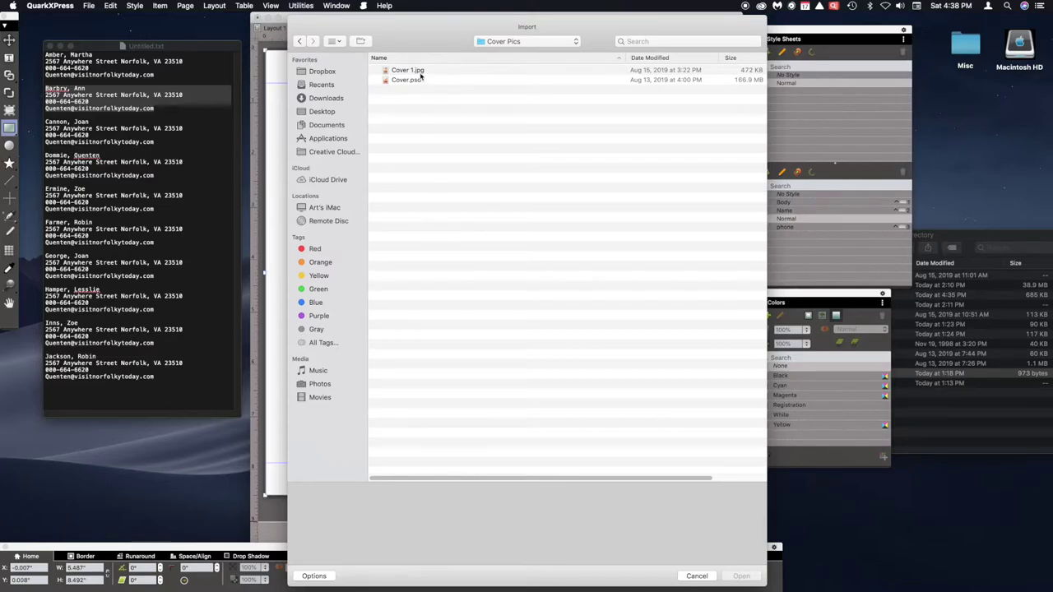
left_click(420, 72)
left_click(741, 576)
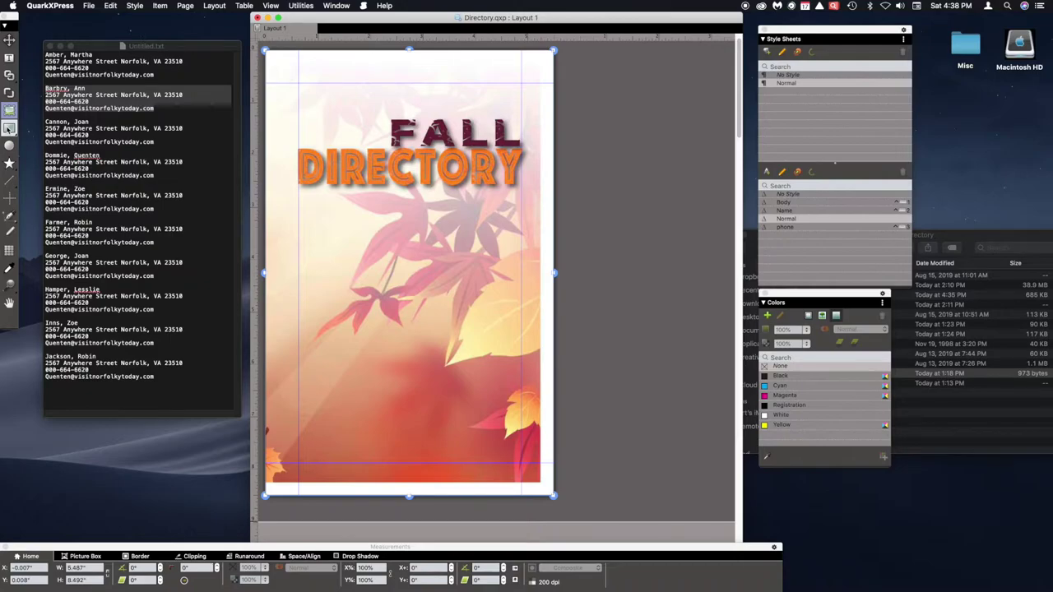
- Draw a text box about 1.251" high below the cover title, fit its width to the page margins, and place the insertion point inside
left_click(9, 58)
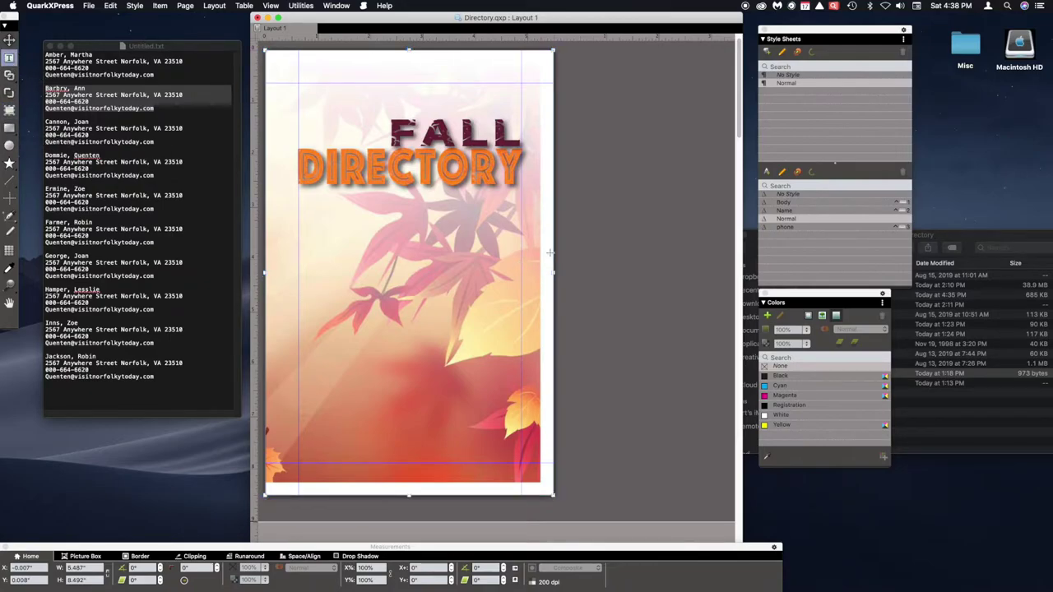
left_click_drag(564, 243, 277, 310)
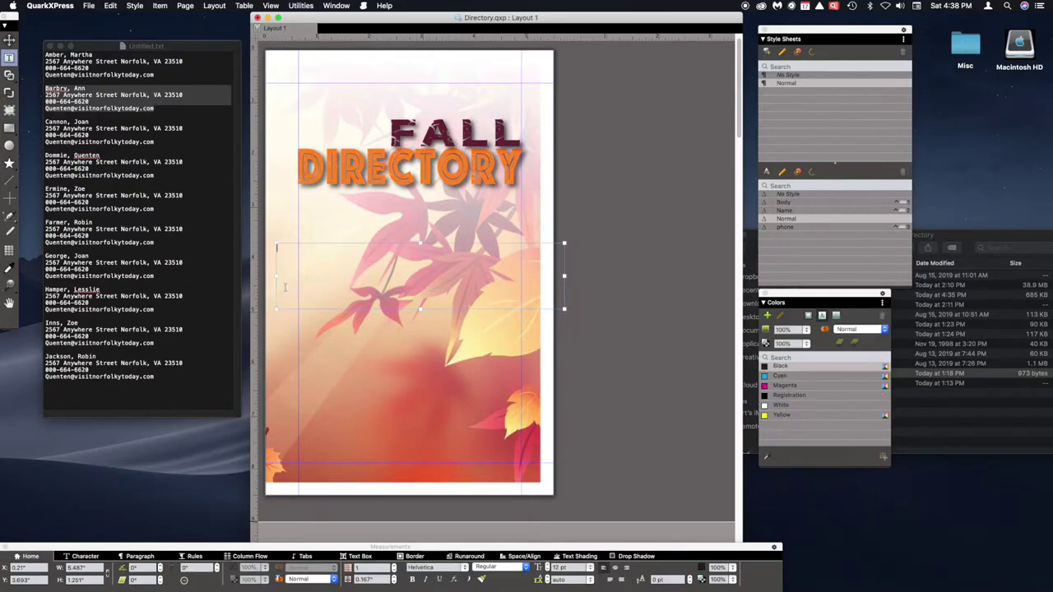
left_click(9, 40)
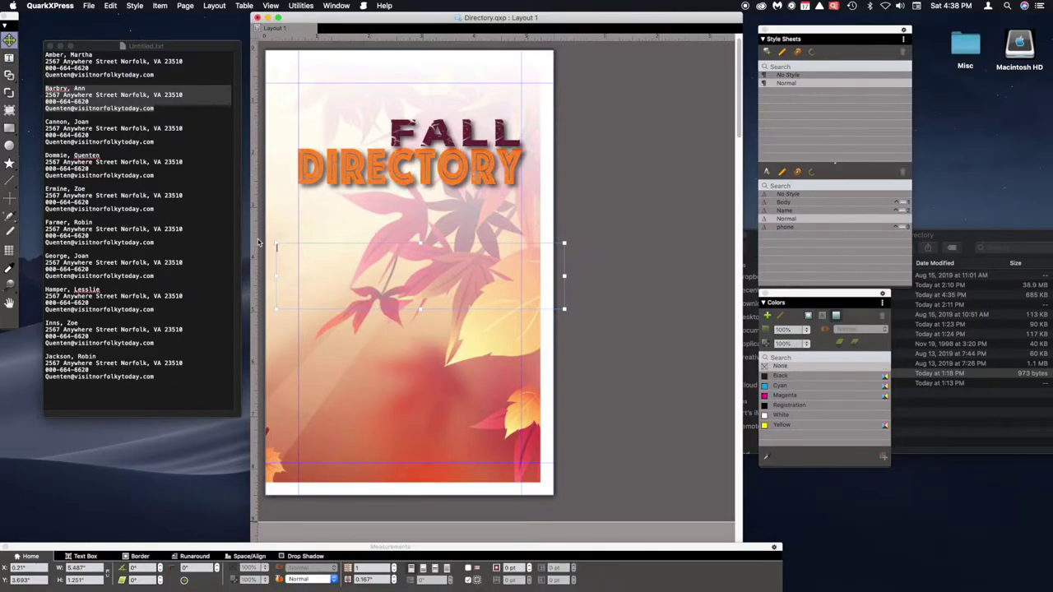
left_click_drag(277, 274, 298, 276)
left_click_drag(563, 276, 522, 278)
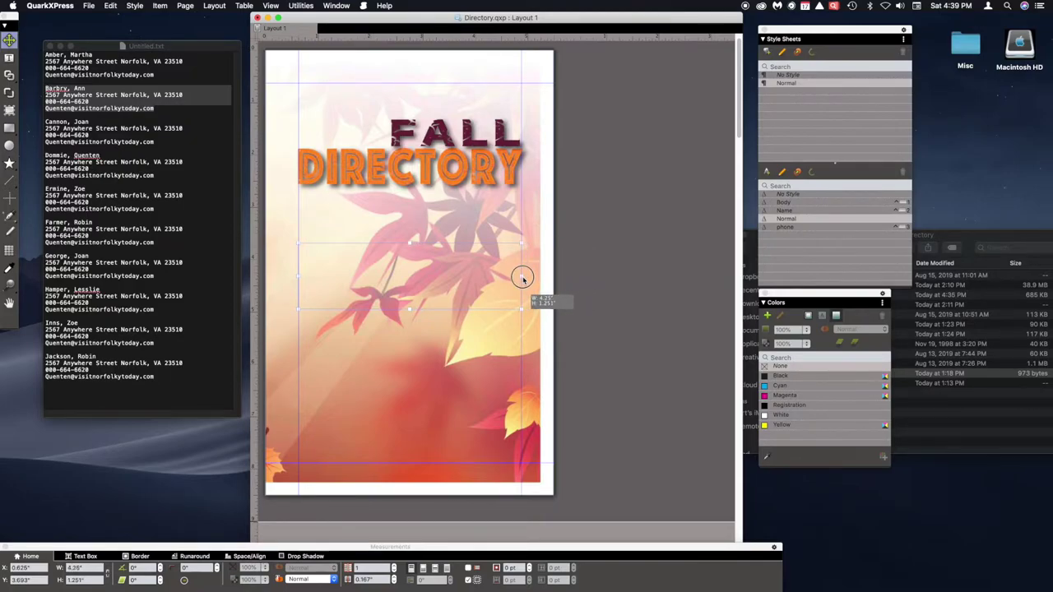
double_click(411, 266)
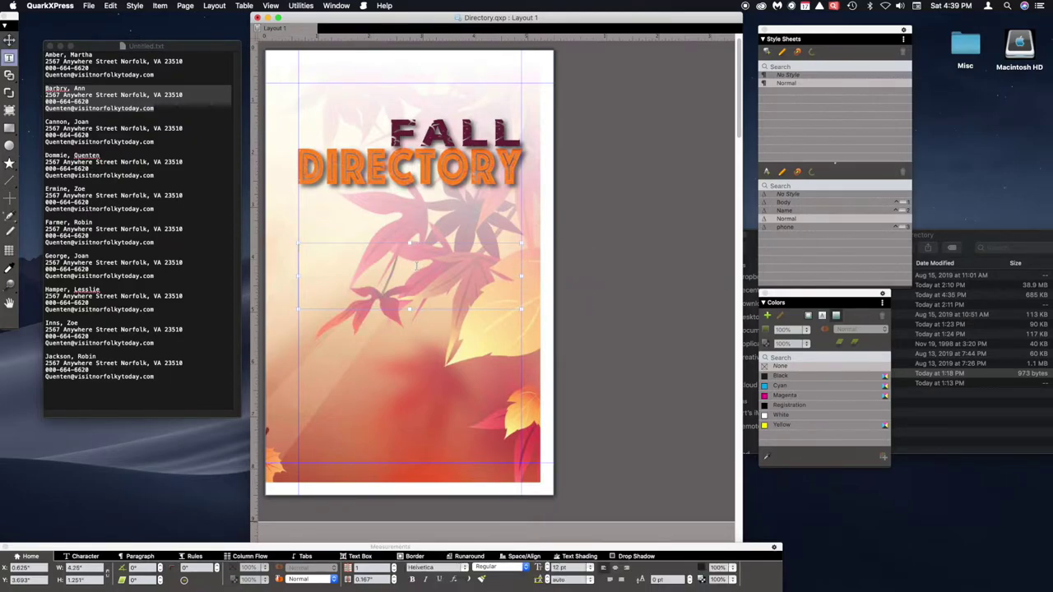
- Enter Date in the text box below the cover title and delete the whole box
type("Date")
key("super+a")
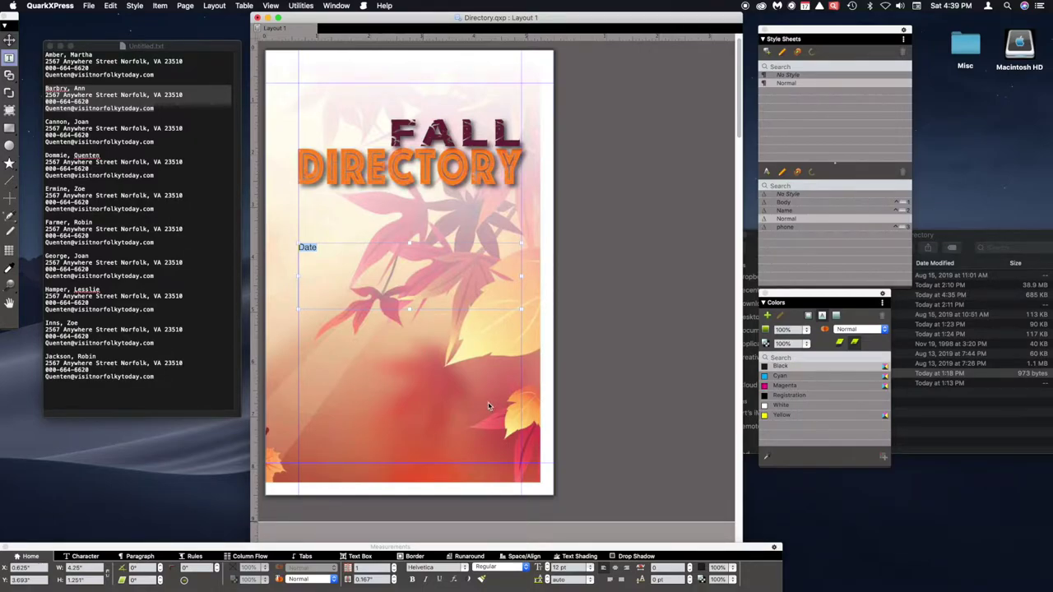
left_click(9, 39)
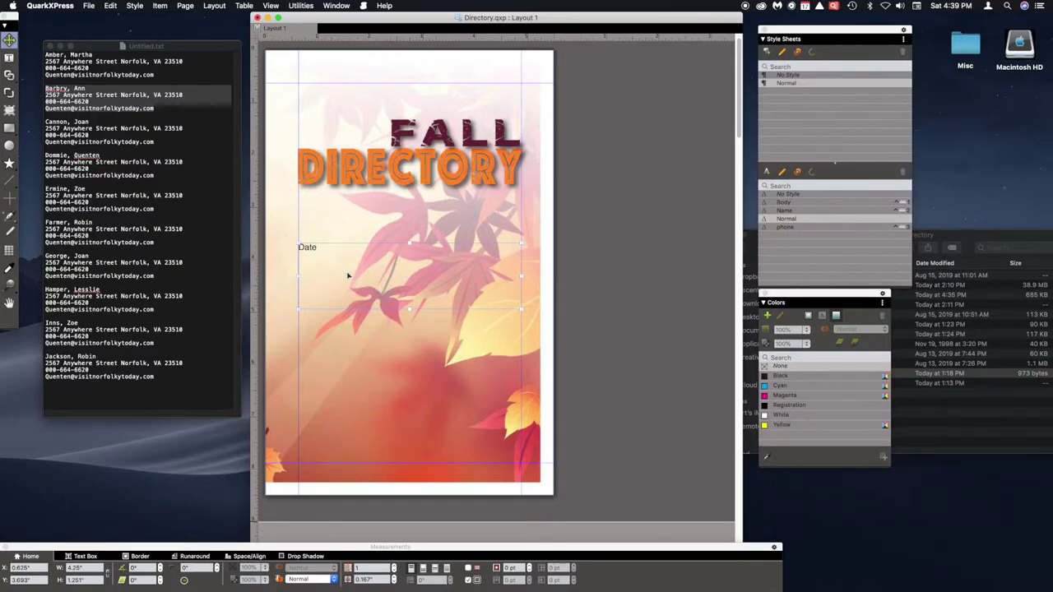
key("Delete")
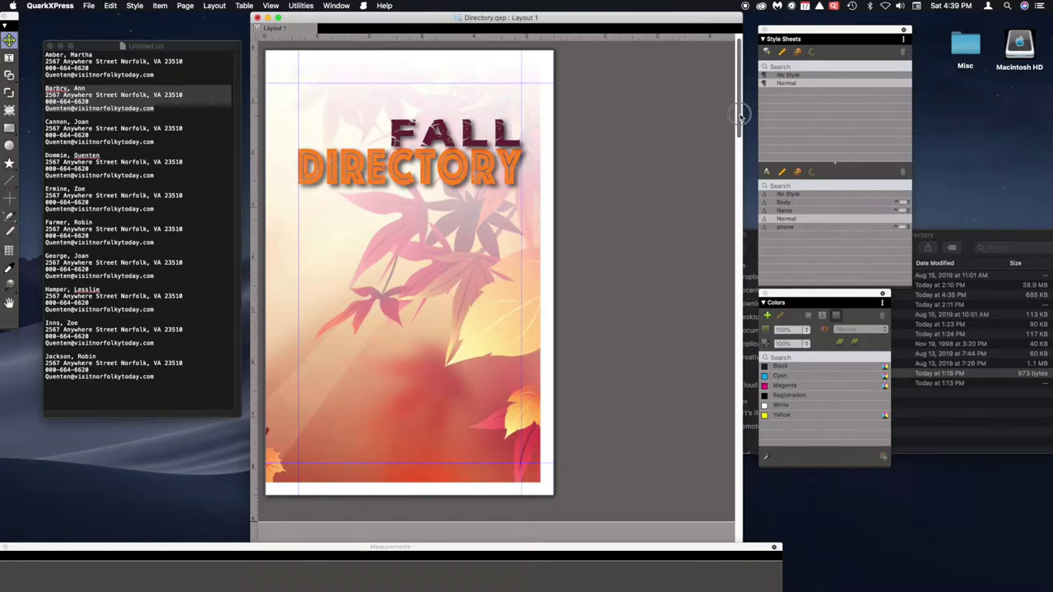
- Insert 2 pages at the end of the layout using the Blank Single master page
left_click_drag(740, 115, 740, 280)
scroll(712, 445, "up", 3)
scroll(706, 527, "down", 6)
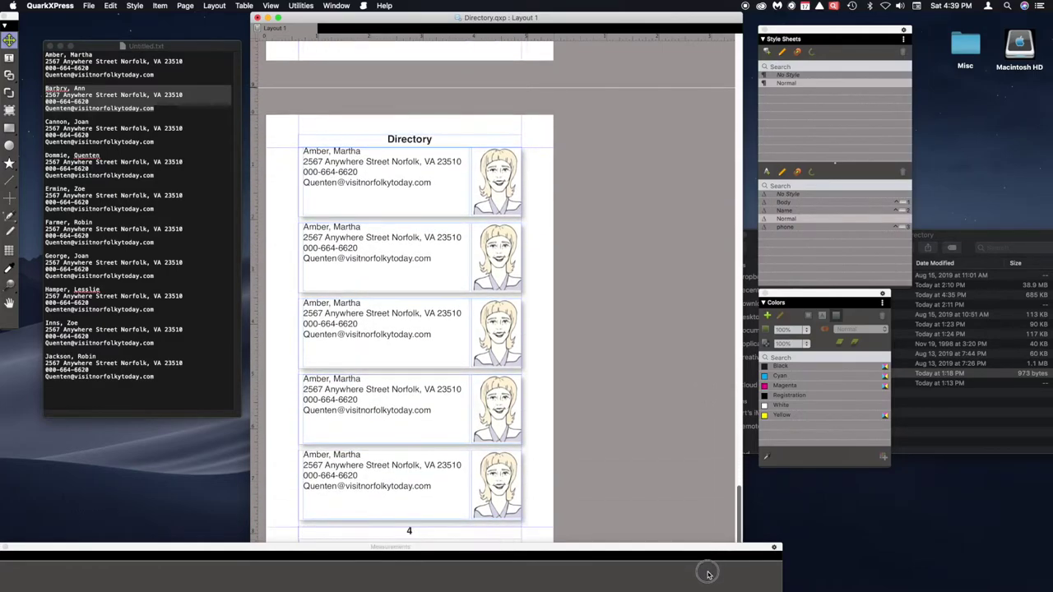
left_click(708, 583)
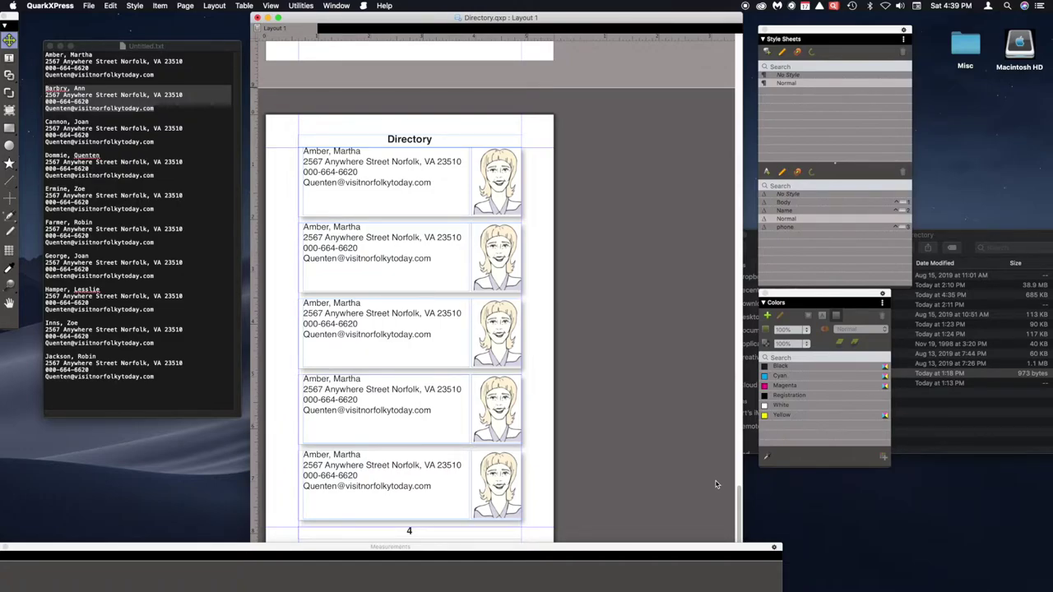
left_click(185, 6)
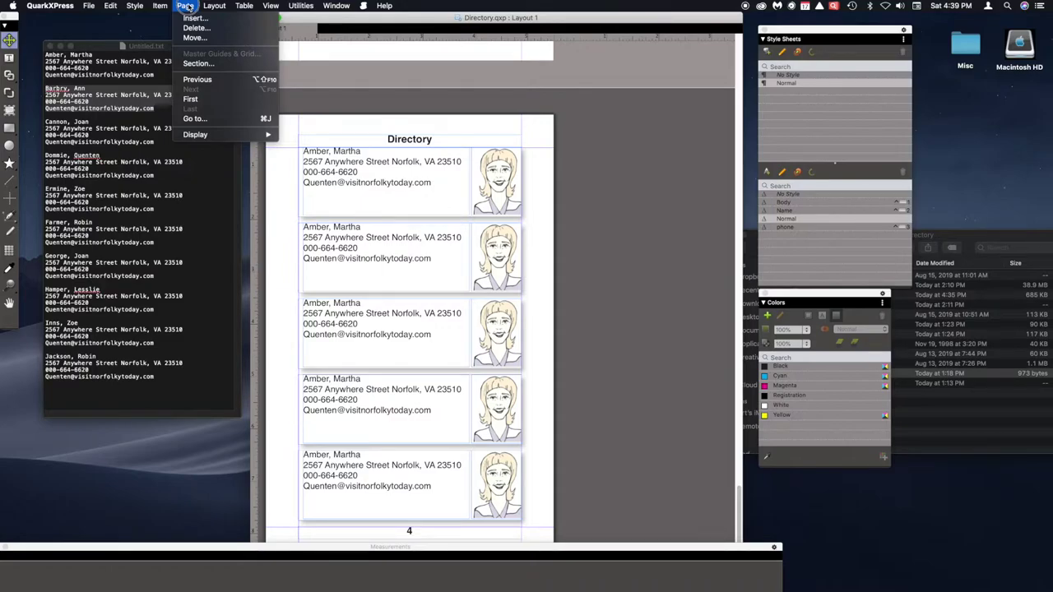
left_click(195, 17)
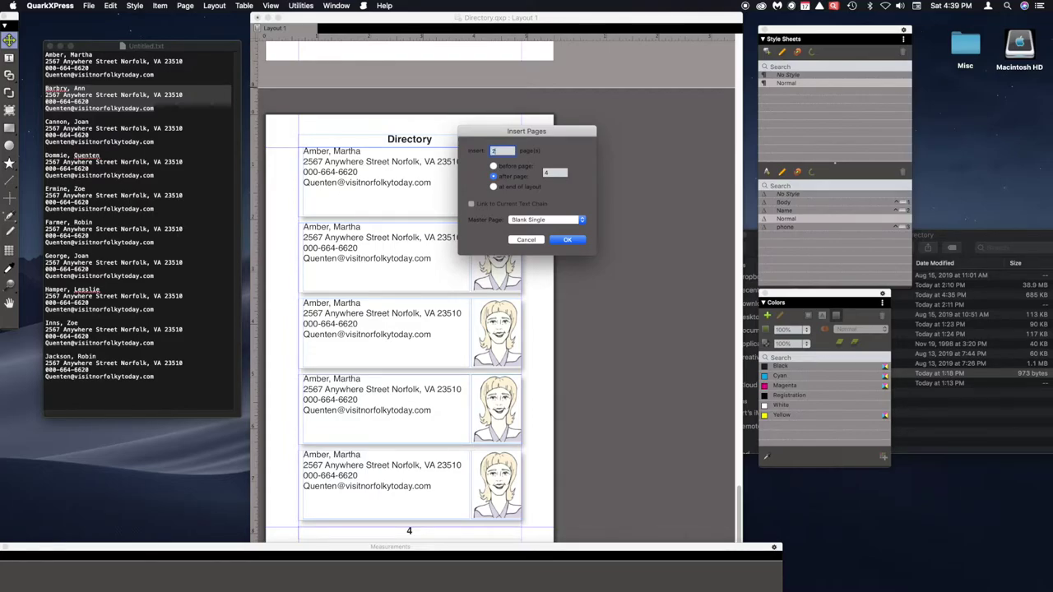
left_click(494, 186)
left_click(568, 240)
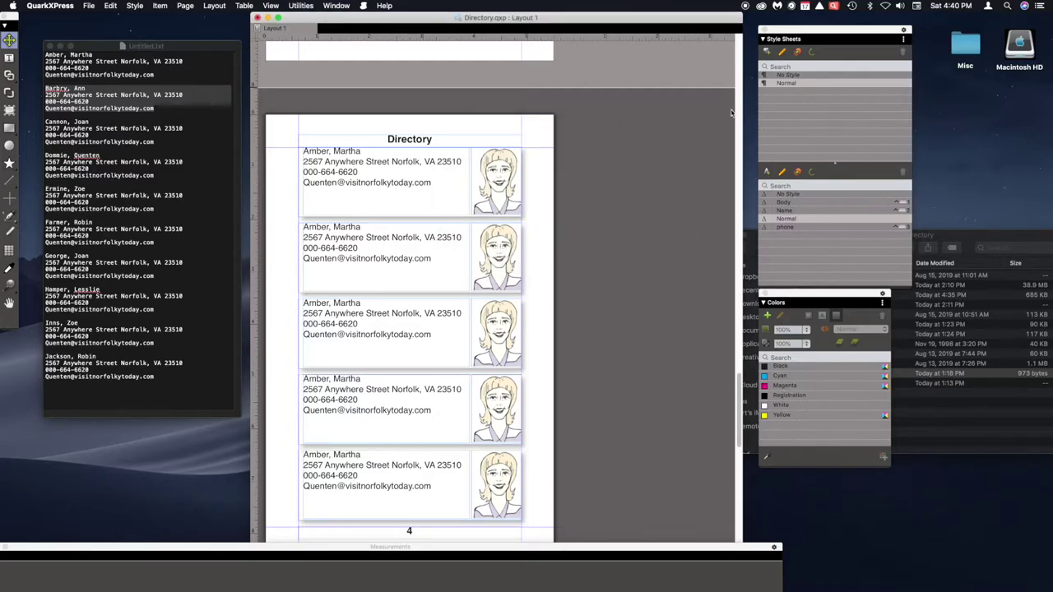
- Draw a rectangular box between the side margins in the lower part of the last blank page, about 4.25" wide and 1.359" high
scroll(740, 395, "down", 1)
left_click_drag(739, 395, 737, 528)
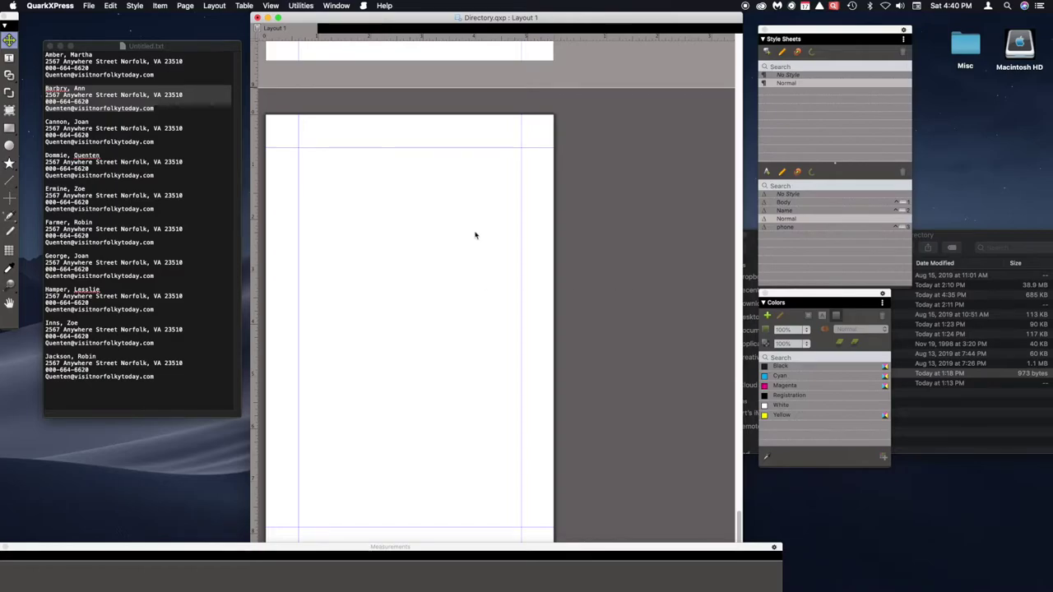
key("b")
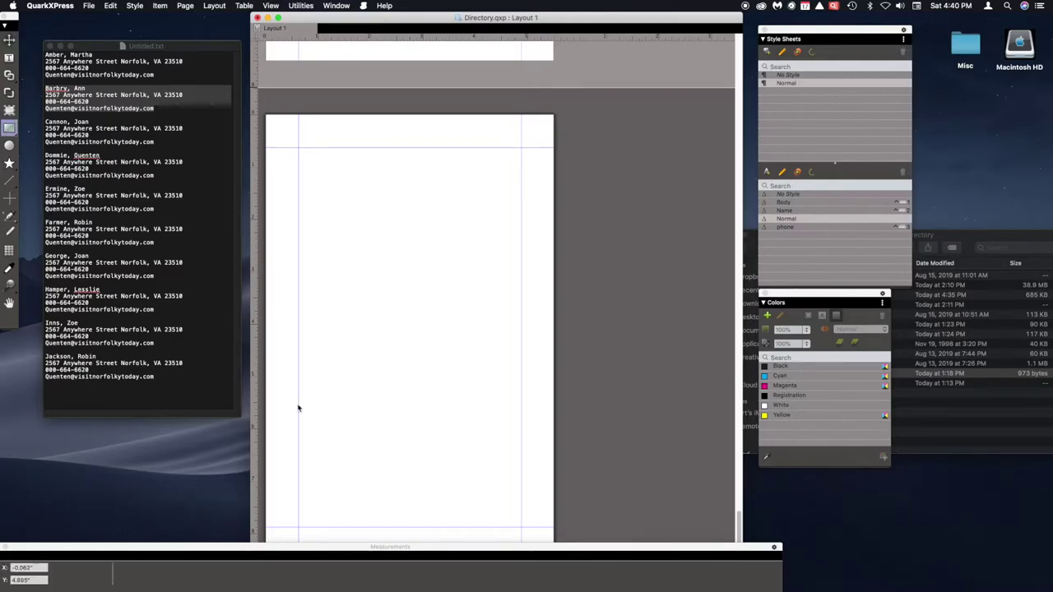
left_click_drag(299, 422, 520, 492)
- Import Flourish.eps from the Directory folder's Misc subfolder into the new box
key("super+e")
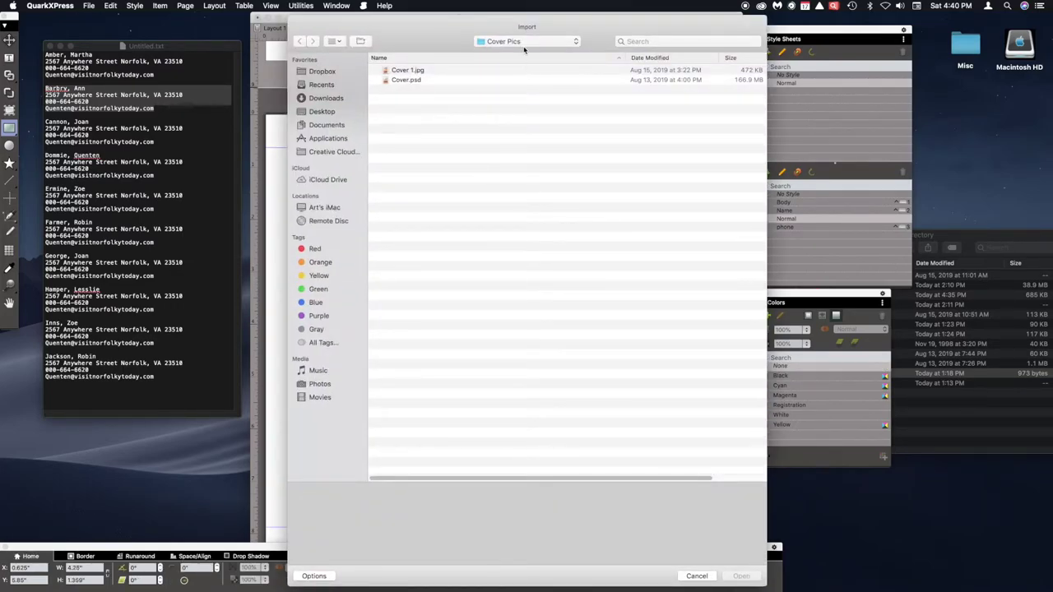
left_click(520, 41)
left_click(522, 43)
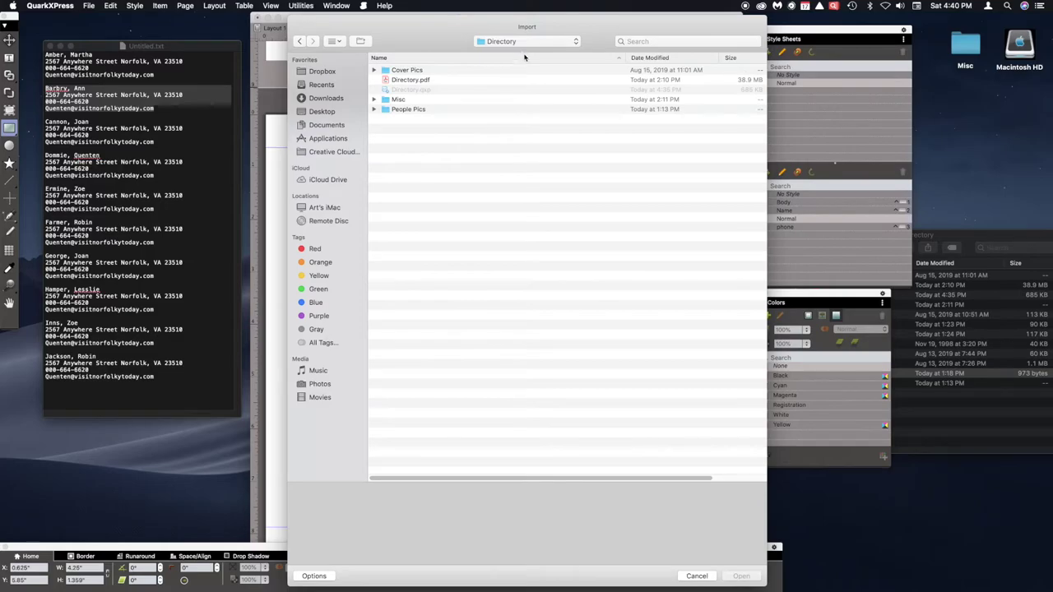
double_click(416, 99)
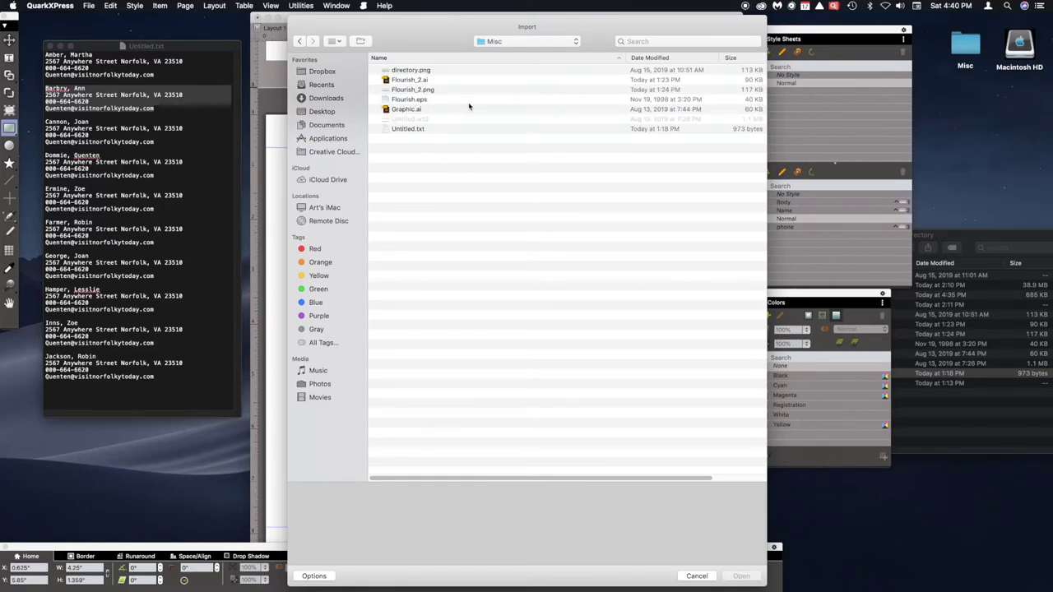
left_click(417, 103)
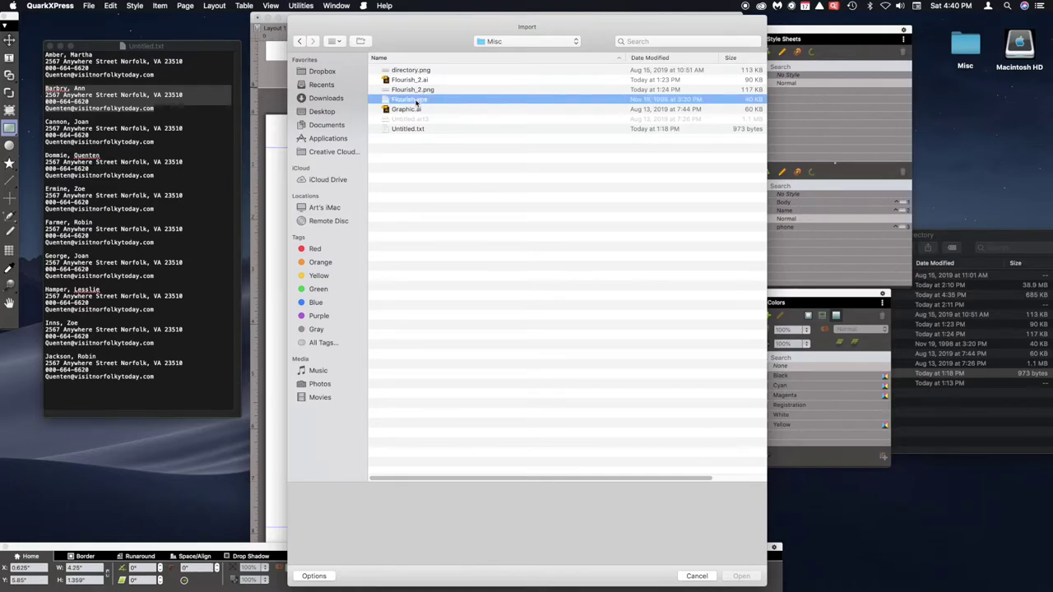
double_click(416, 102)
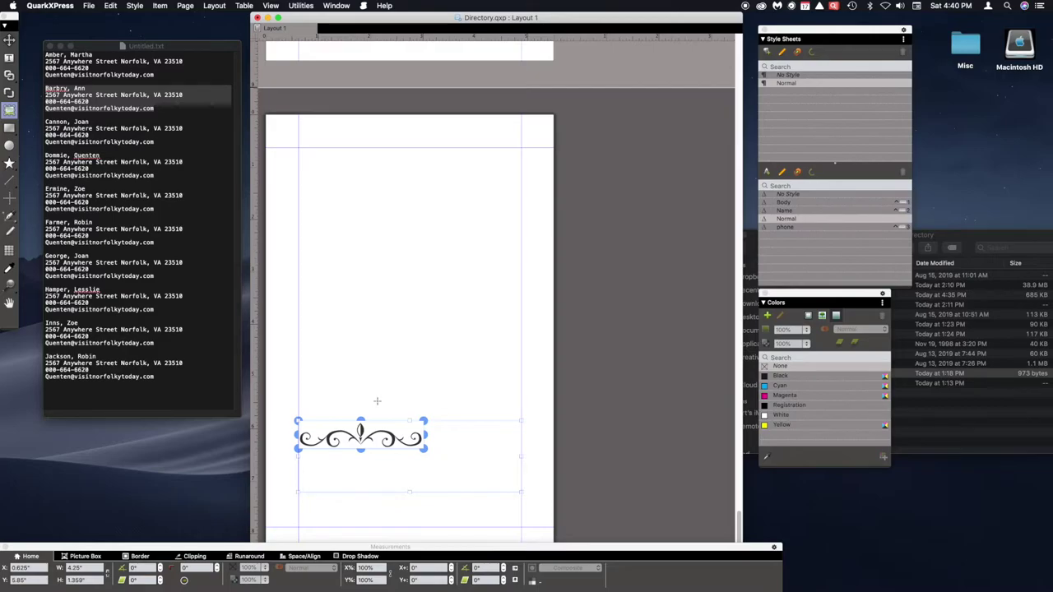
- Scale the flourish proportionally to fit its box and move the box down to a Y position of about 6.723"
key("super+alt+shift+f")
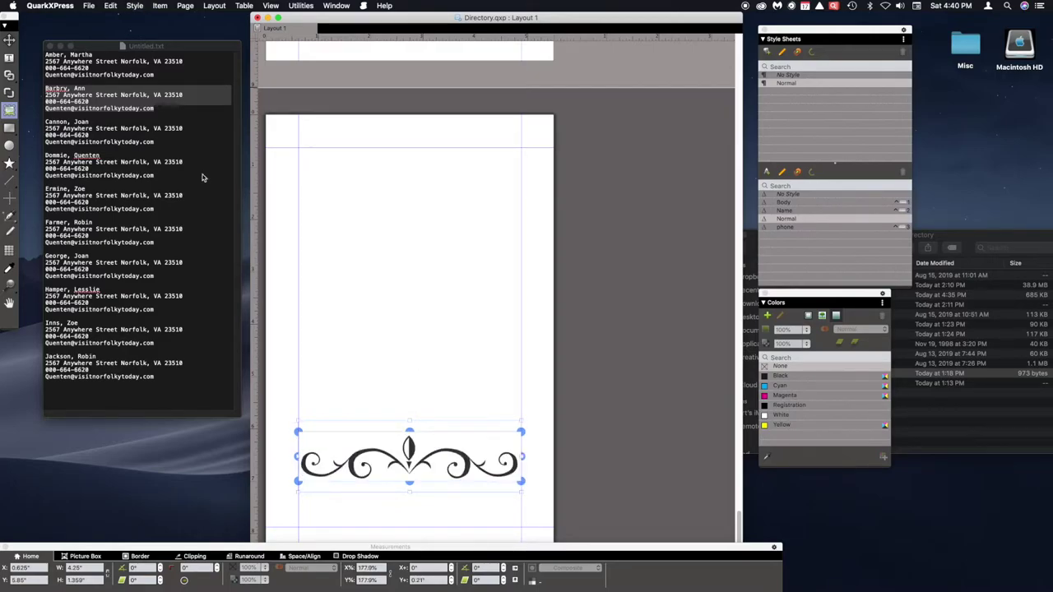
left_click(9, 39)
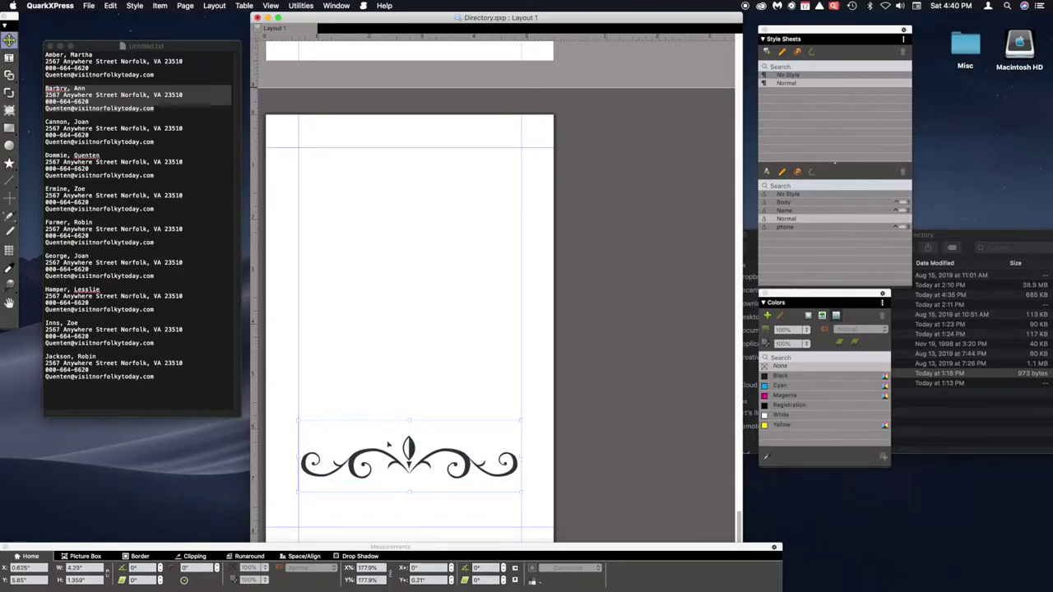
left_click_drag(388, 444, 390, 491)
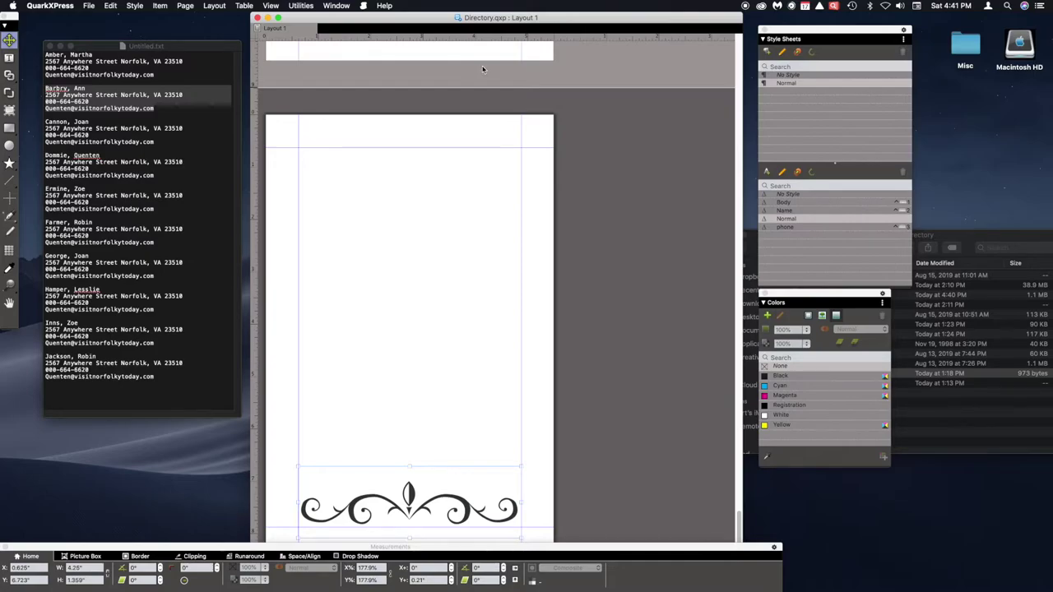
- Start exporting the layout as a PDF and set the export options to include blank pages
left_click(89, 7)
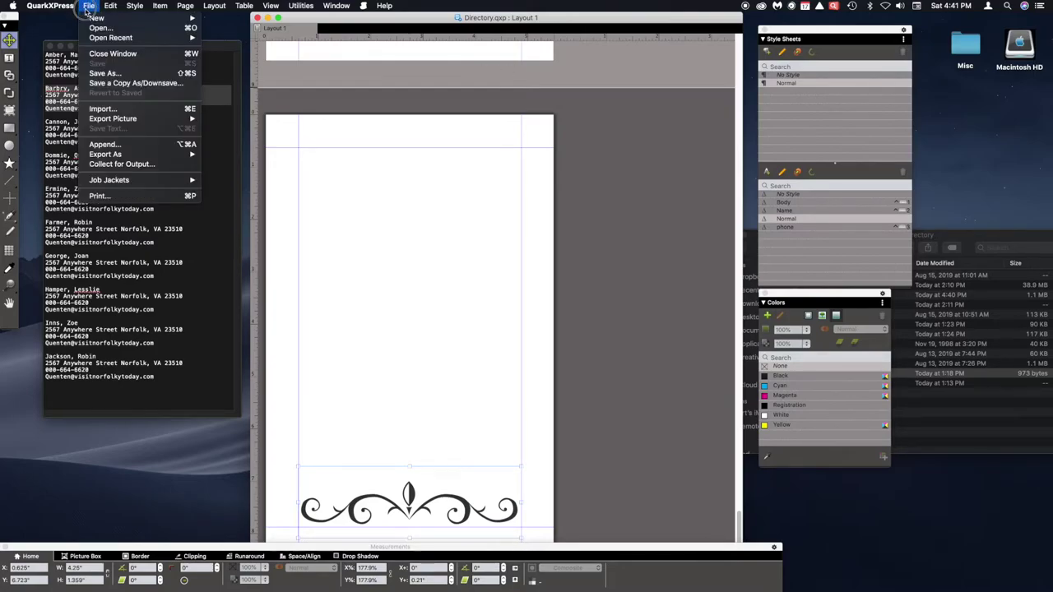
mouse_move(99, 158)
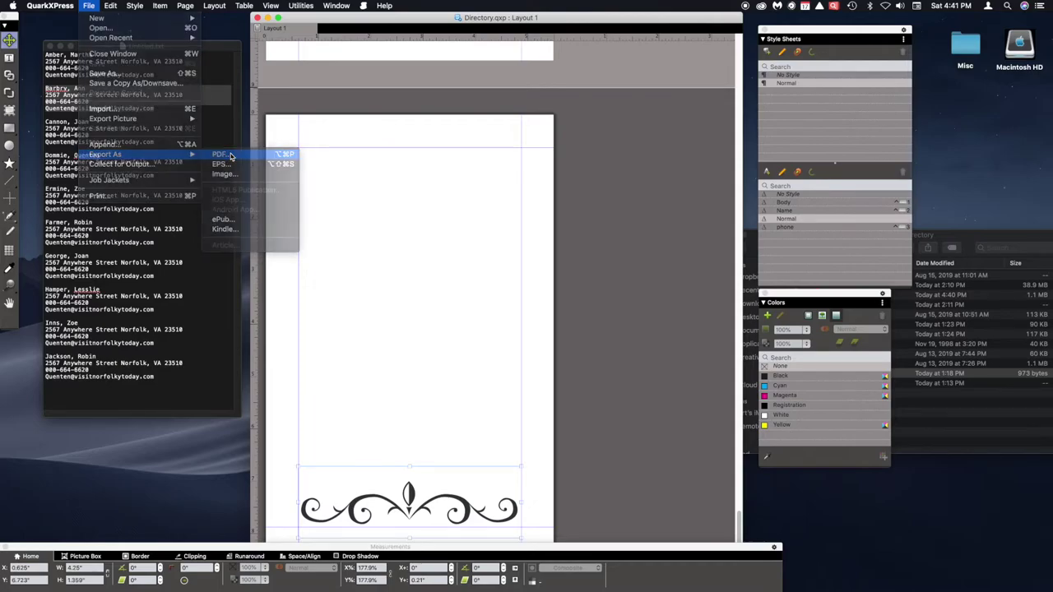
left_click(226, 154)
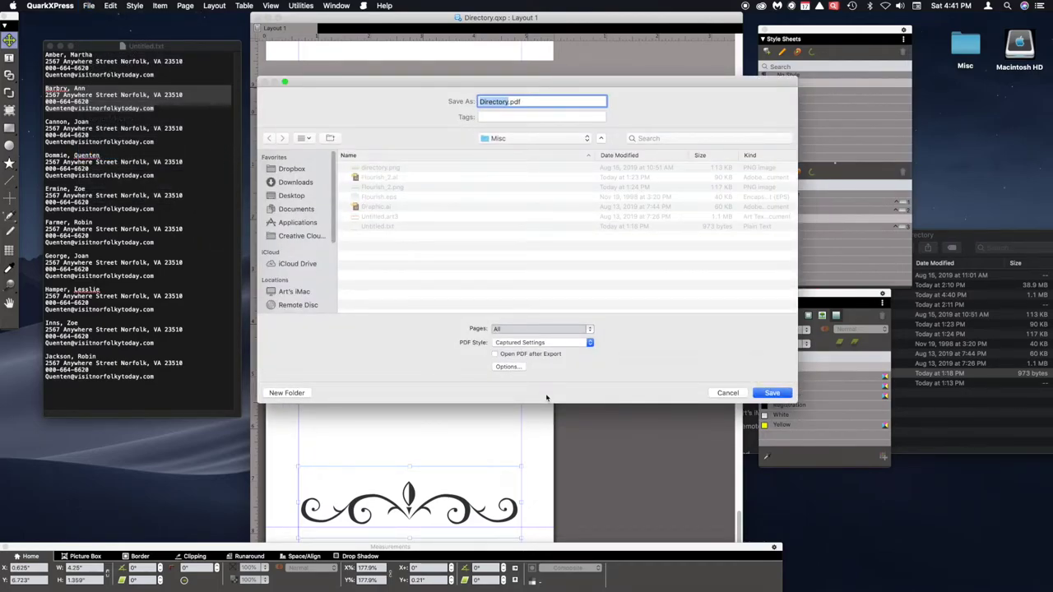
left_click(508, 367)
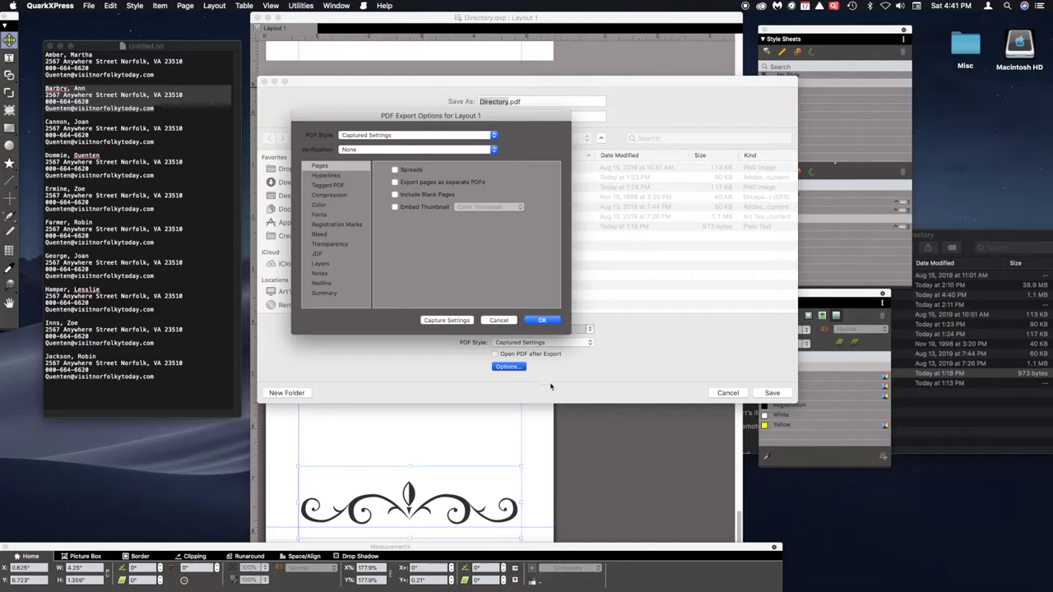
left_click(395, 194)
left_click(550, 320)
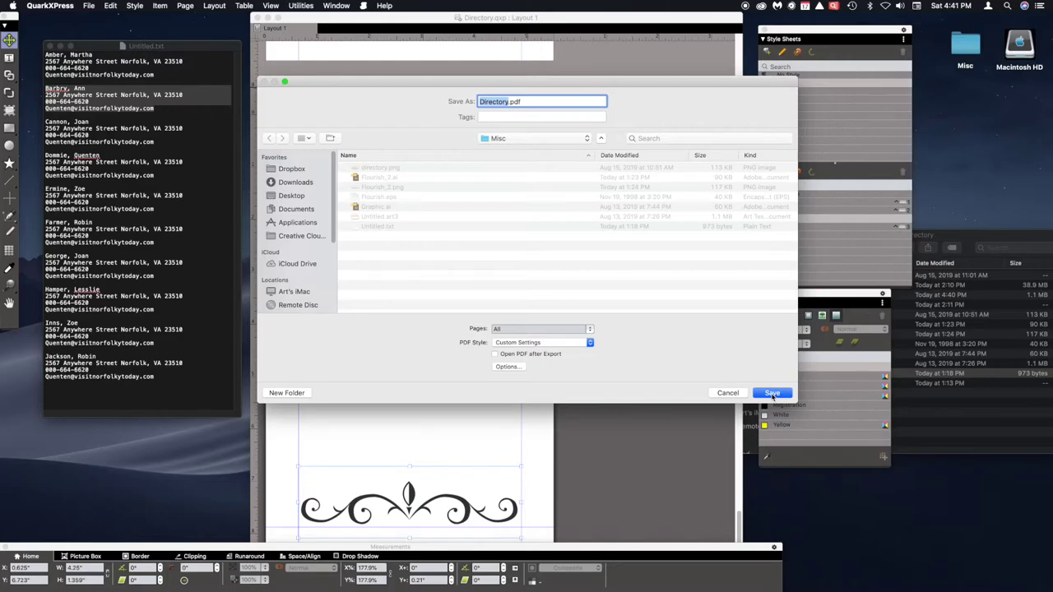
- Save the export as Directory.pdf in the Directory folder, replacing the existing file
left_click(520, 140)
left_click(522, 140)
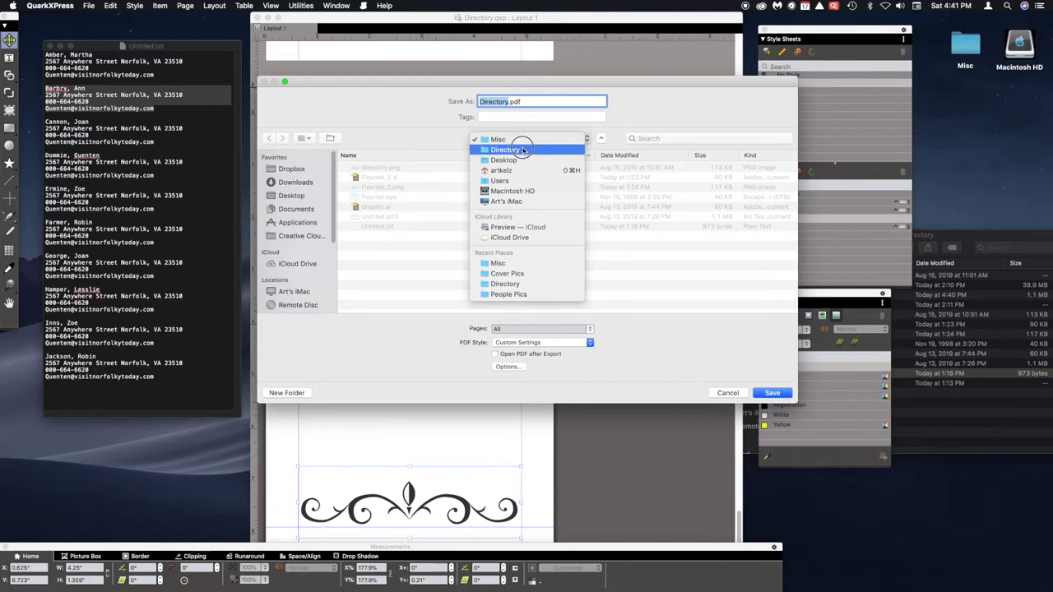
left_click(522, 150)
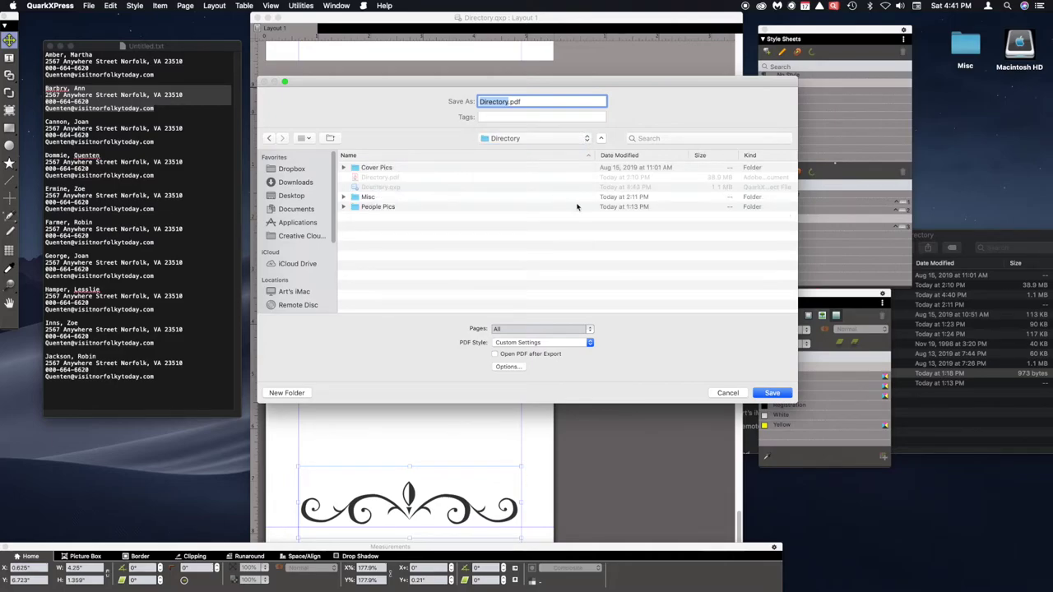
left_click(773, 395)
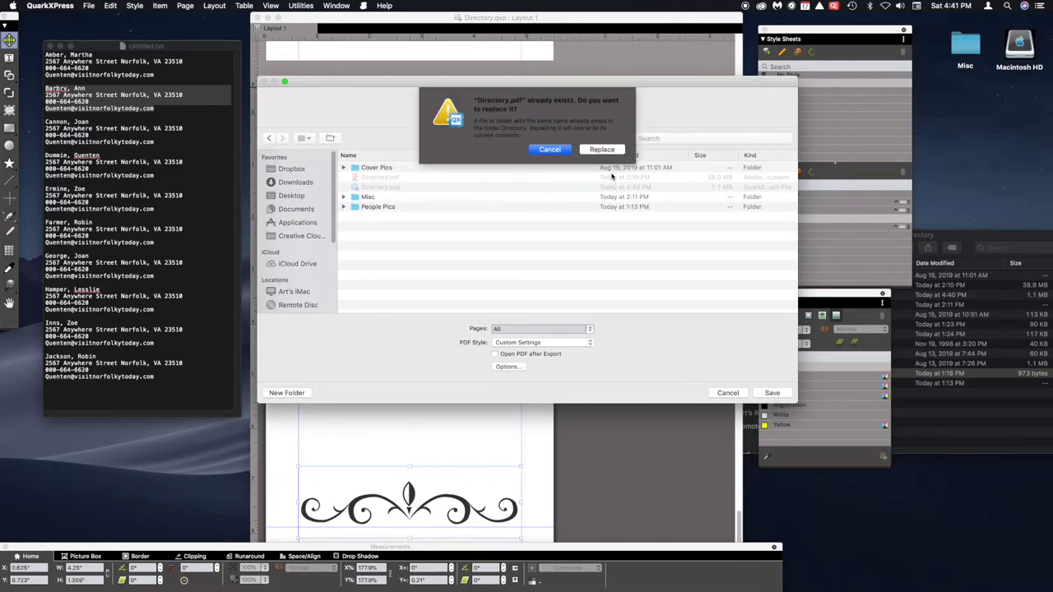
left_click(603, 151)
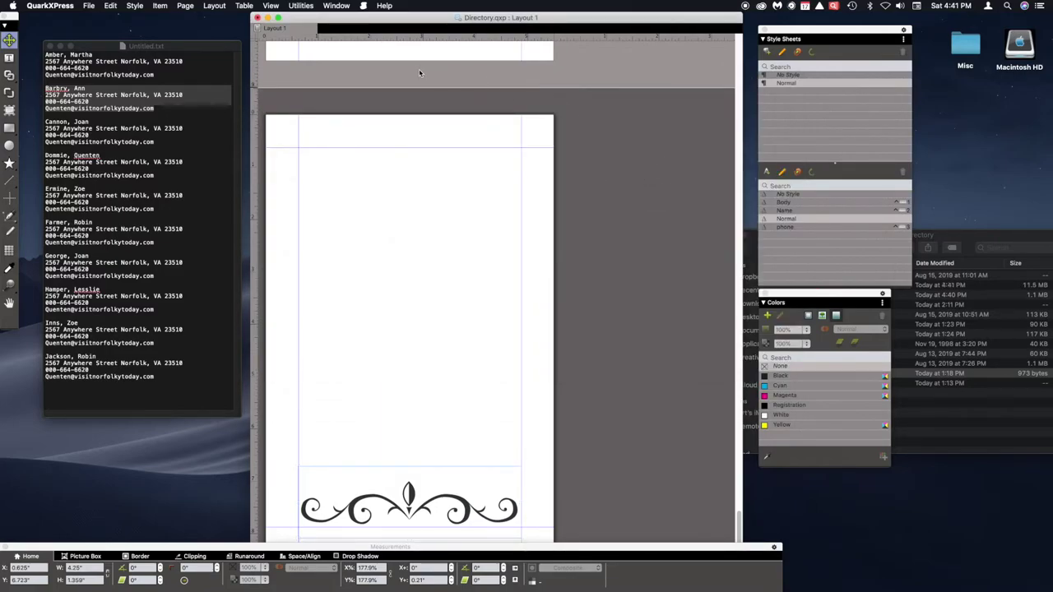
- Close the Directory.qxp project with its changes saved and quit QuarkXPress
left_click(257, 18)
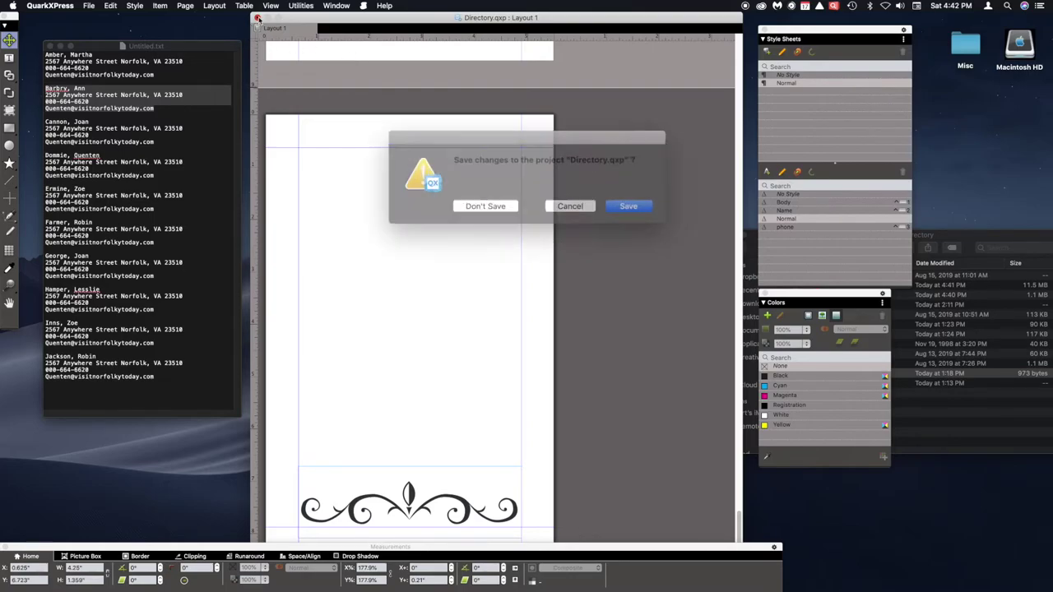
left_click(609, 205)
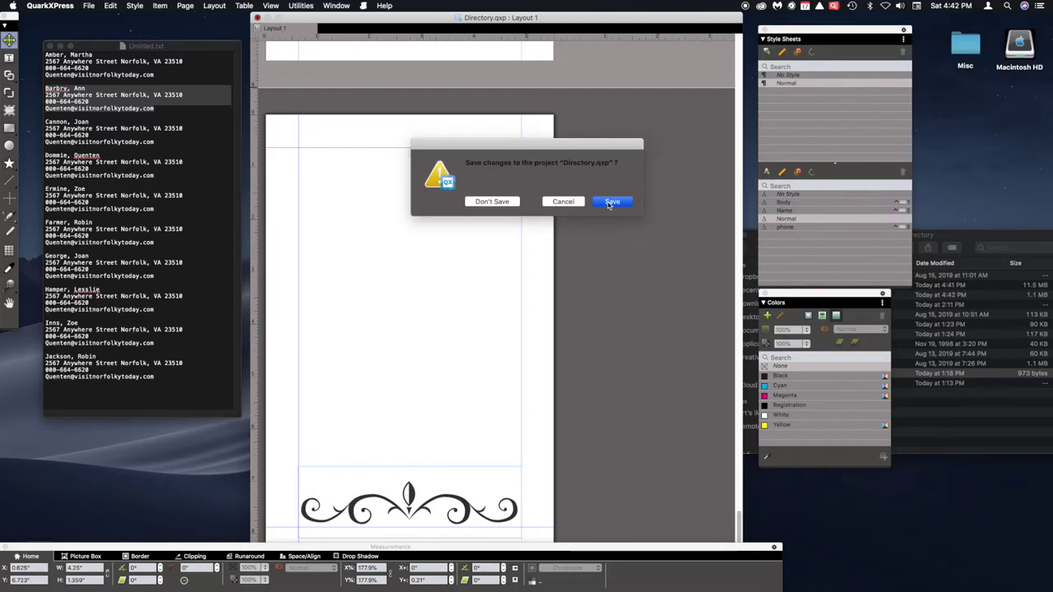
key("super+q")
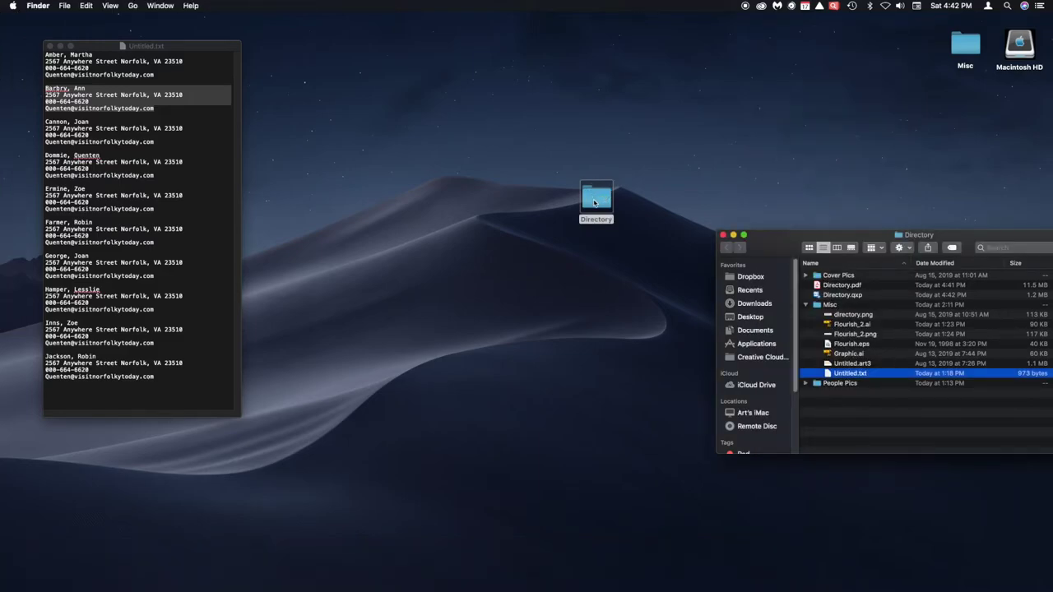
- In Finder, bring the Directory folder window into full view, collapse its Misc subfolder, and open Directory.pdf in Acrobat Reader
left_click(552, 207)
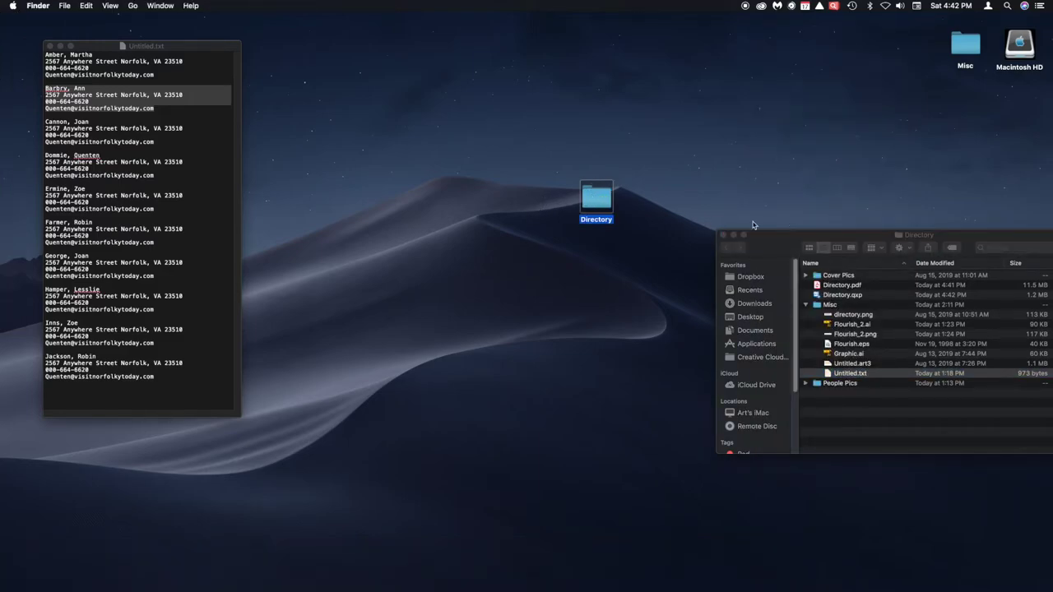
left_click_drag(786, 241, 479, 157)
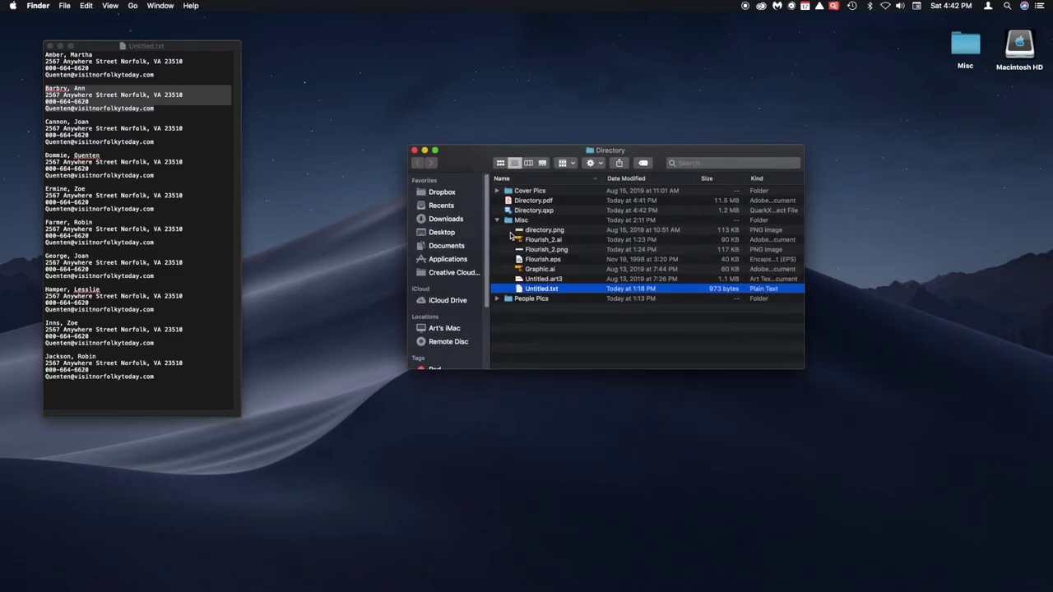
left_click(497, 220)
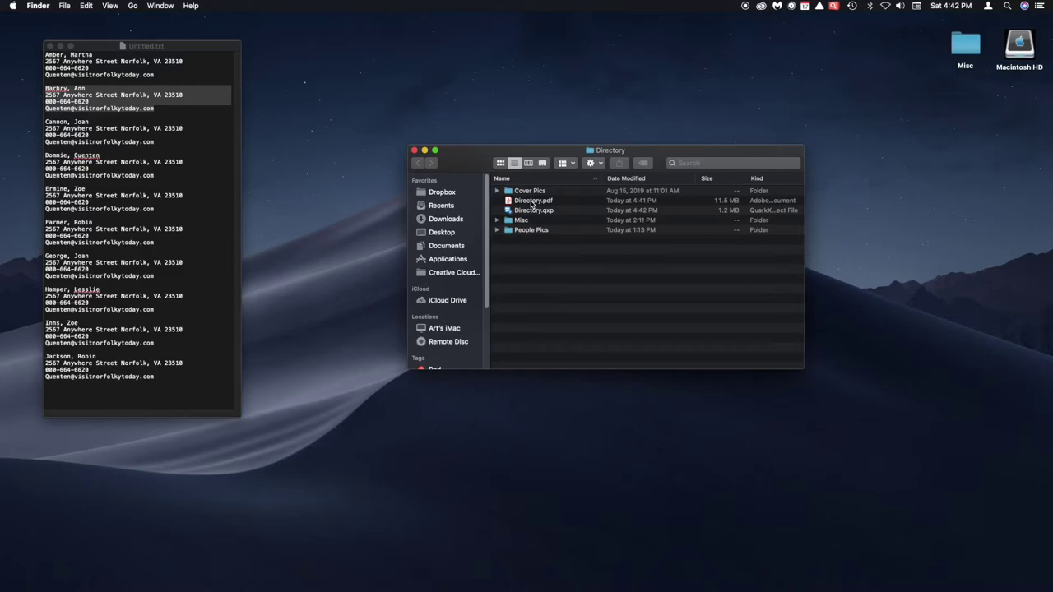
left_click(532, 204)
left_click_drag(532, 204, 814, 544)
left_click_drag(532, 202, 847, 584)
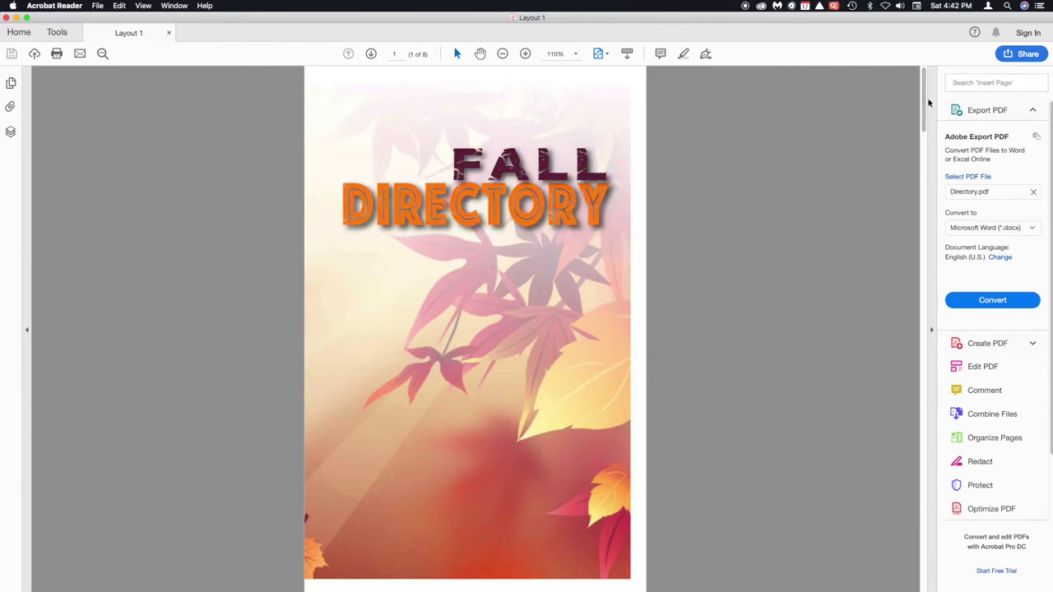
- Open the print settings for Directory.pdf, choose actual size, and switch the page handling to Booklet
left_click_drag(925, 107, 919, 134)
left_click_drag(907, 214, 825, 6)
key("super+p")
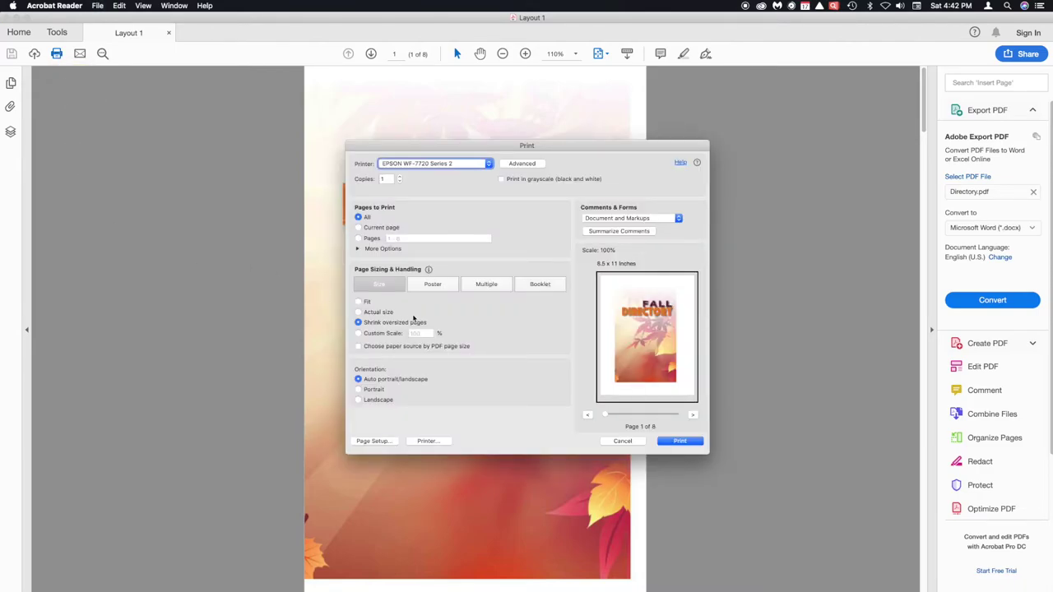
left_click(358, 313)
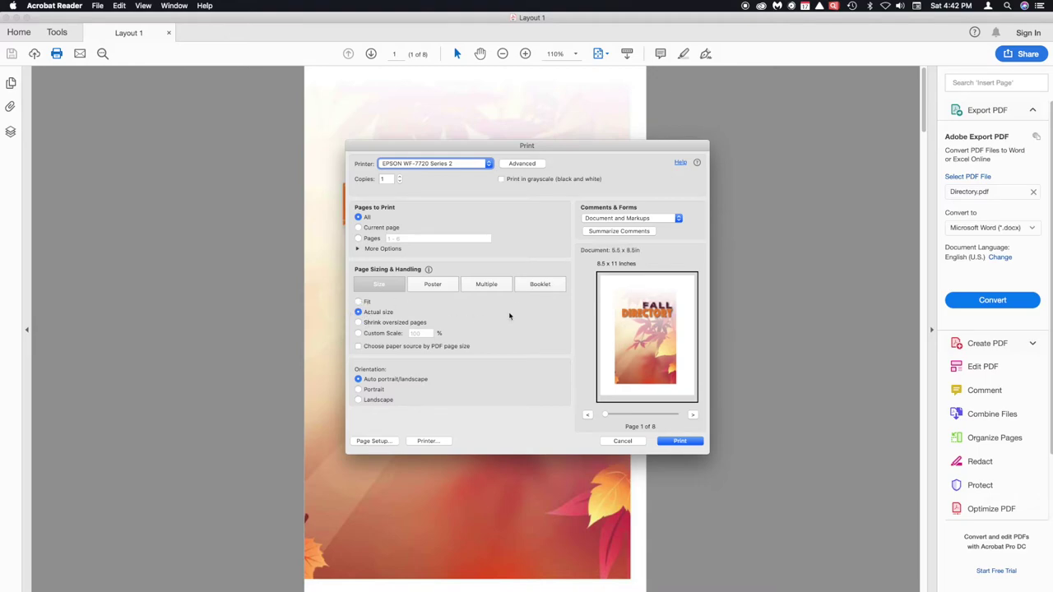
left_click(539, 286)
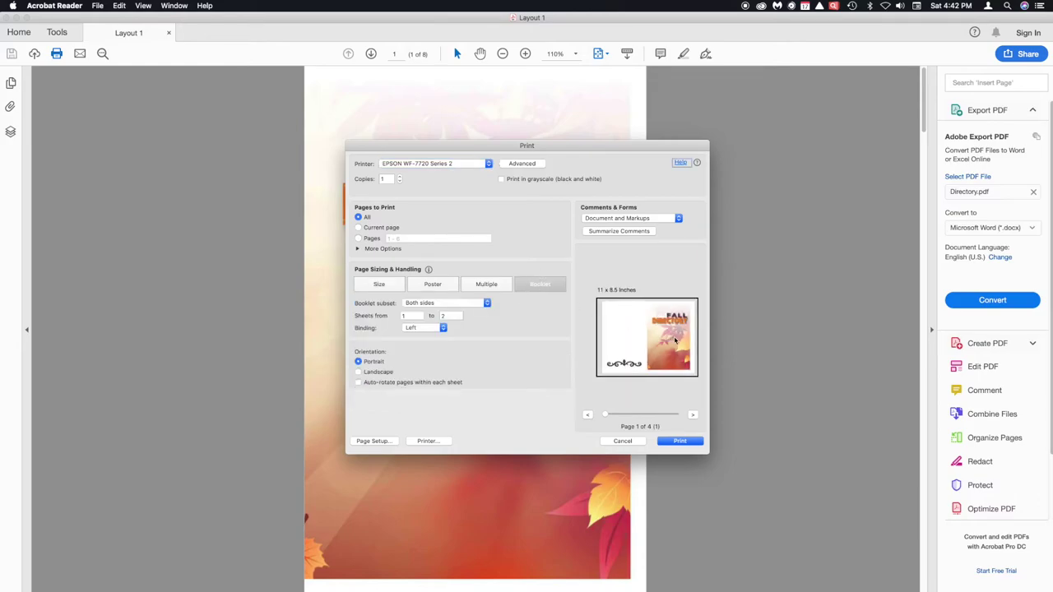
- Preview the booklet's page spreads through page 4, leave the print settings without printing, and close Directory.pdf
left_click(693, 416)
left_click(693, 416)
left_click(693, 415)
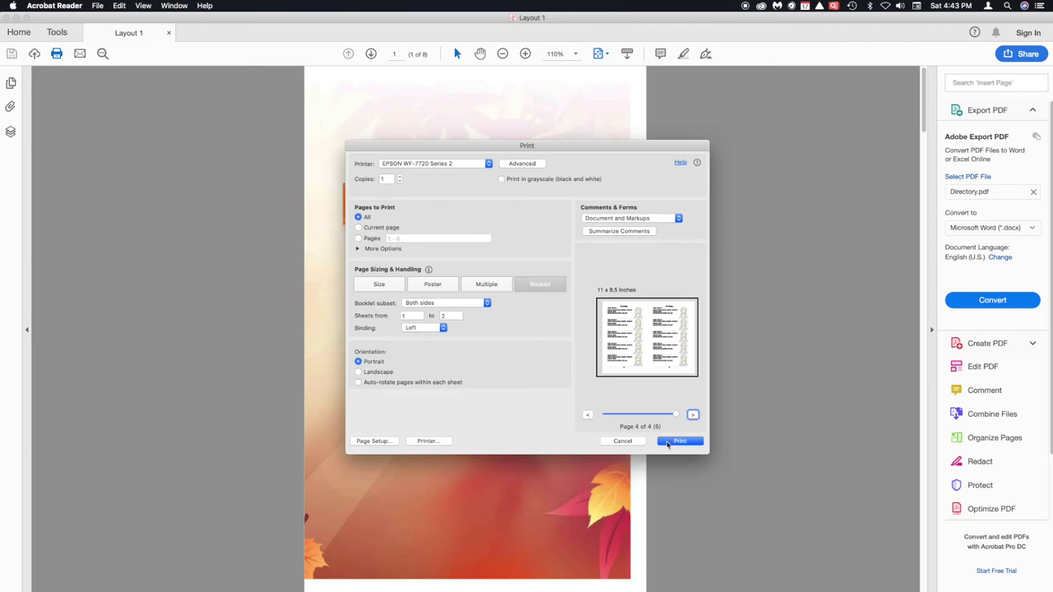
left_click(623, 442)
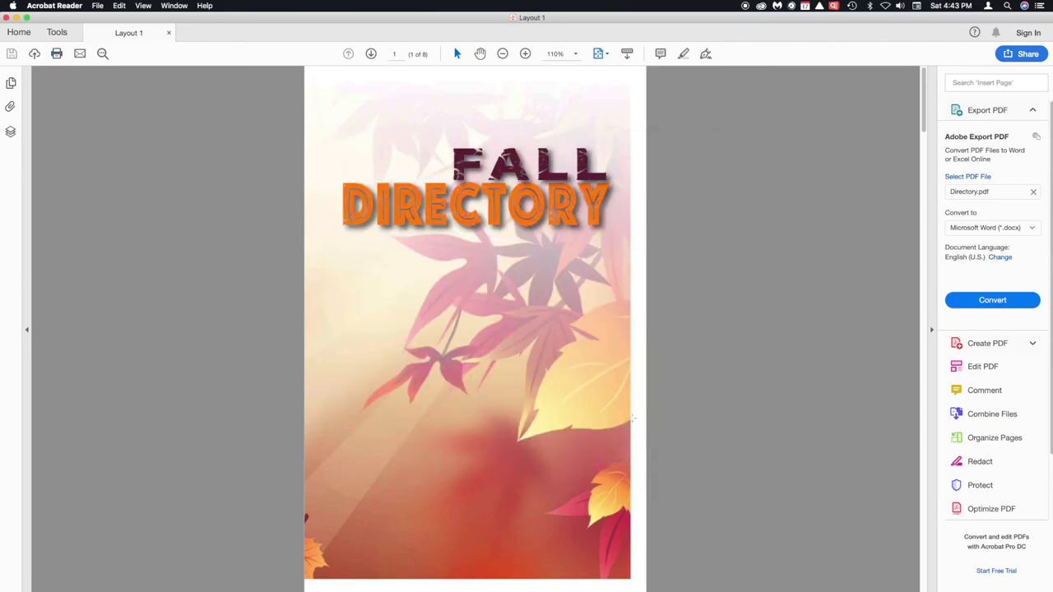
left_click(6, 17)
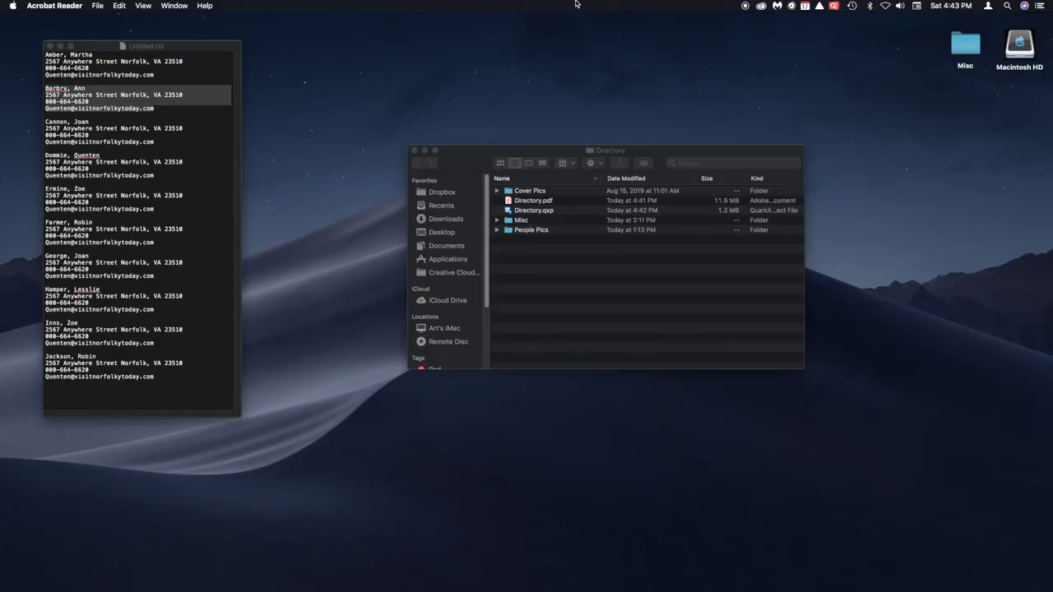
left_click(746, 6)
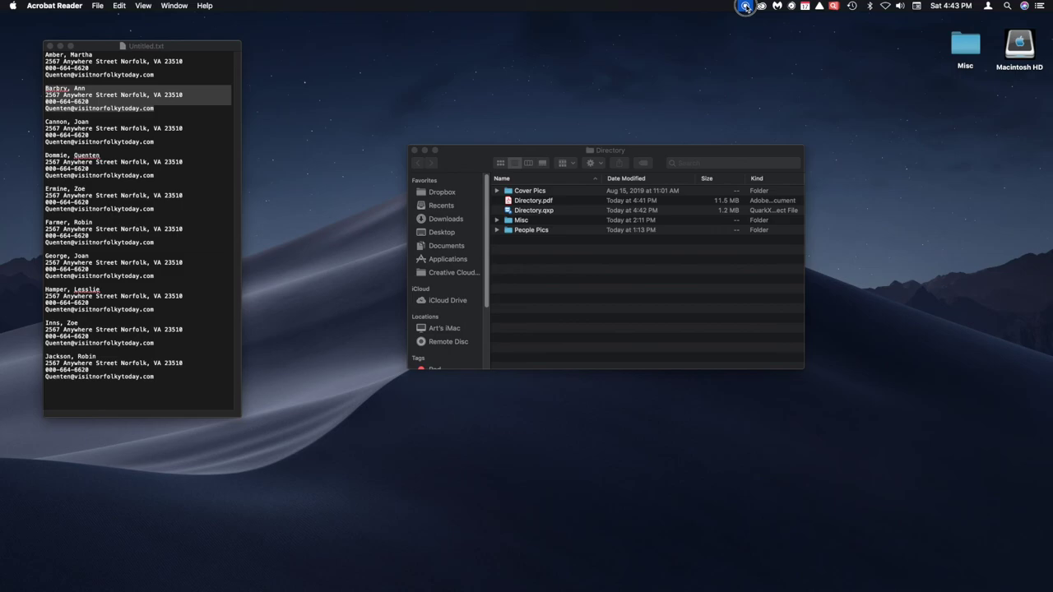